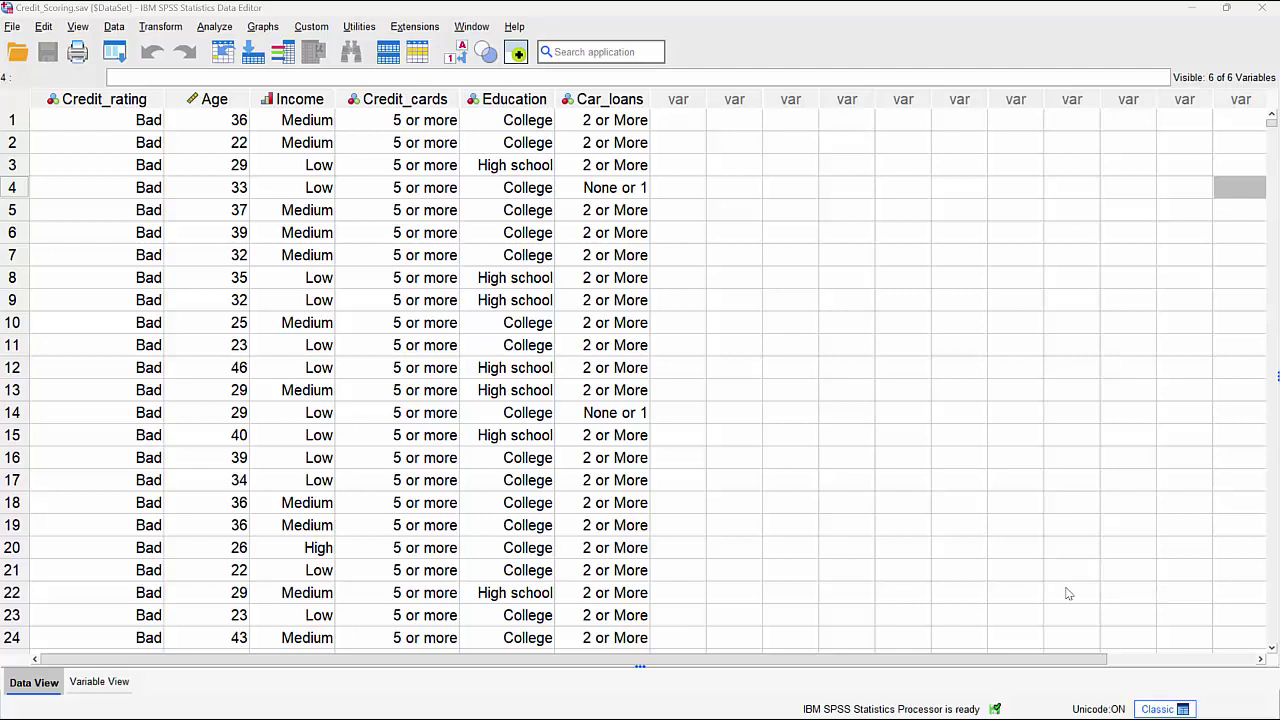
- Create a new, empty syntax file from the Credit_Scoring.sav data window
left_click(4, 40)
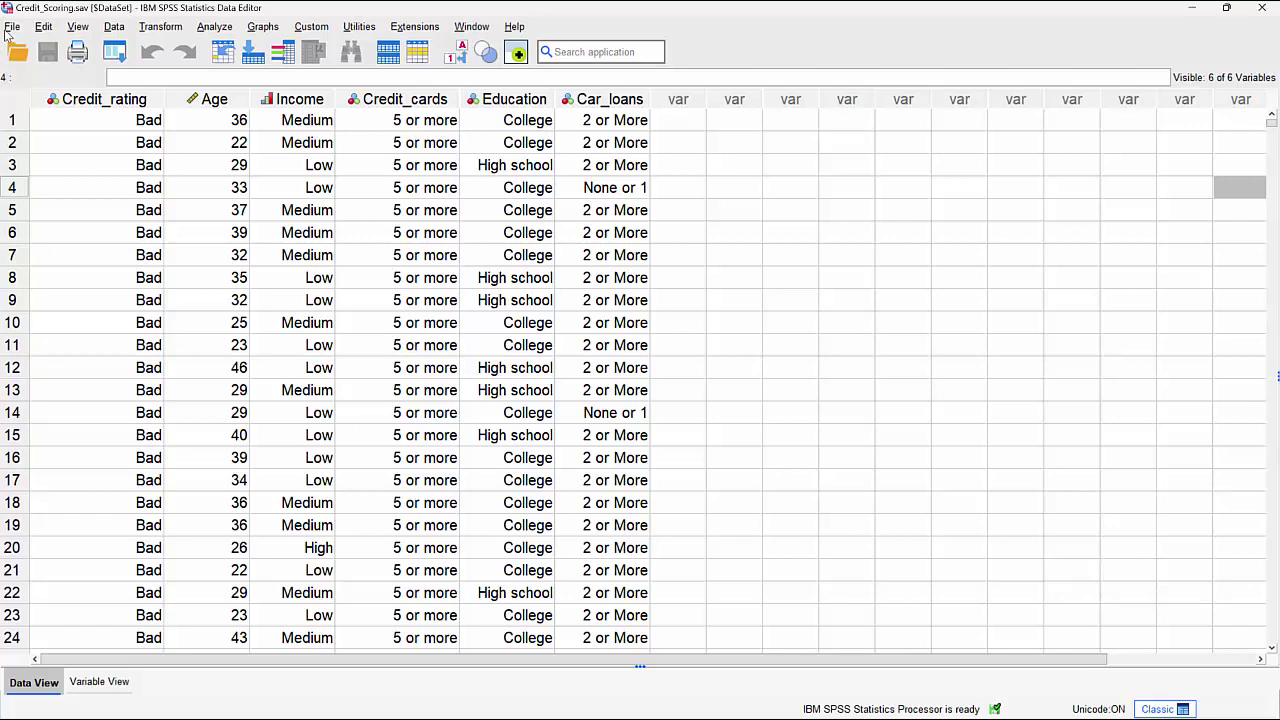
left_click(14, 28)
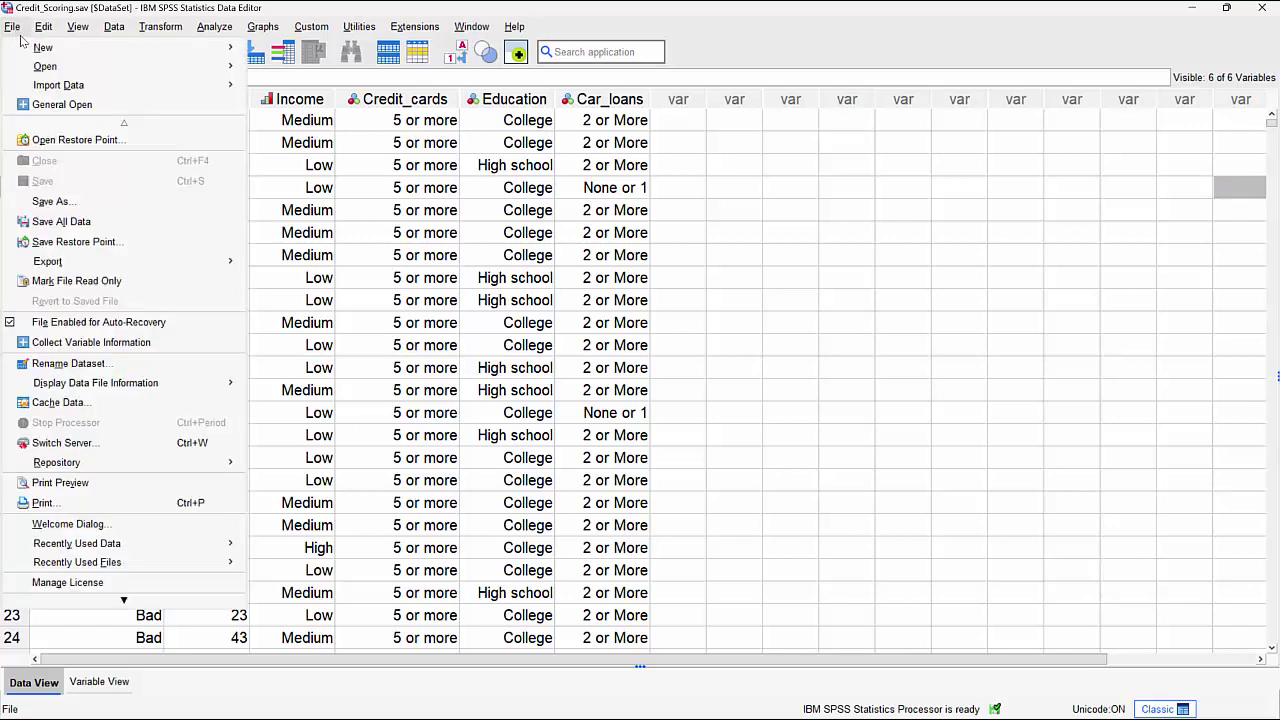
mouse_move(45, 47)
left_click(280, 70)
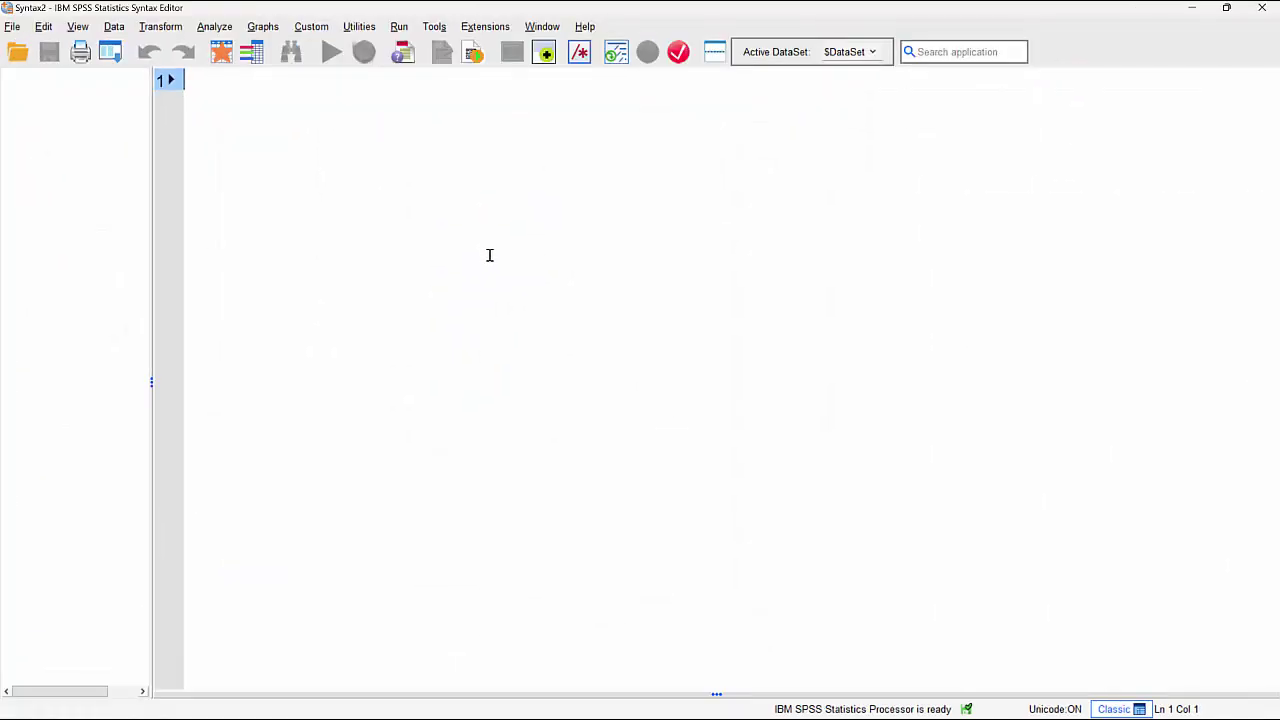
- Write the syntax command COMPUTE Partition = RV.UNIFORM(1,100) > 30. on the first line
type("COMP")
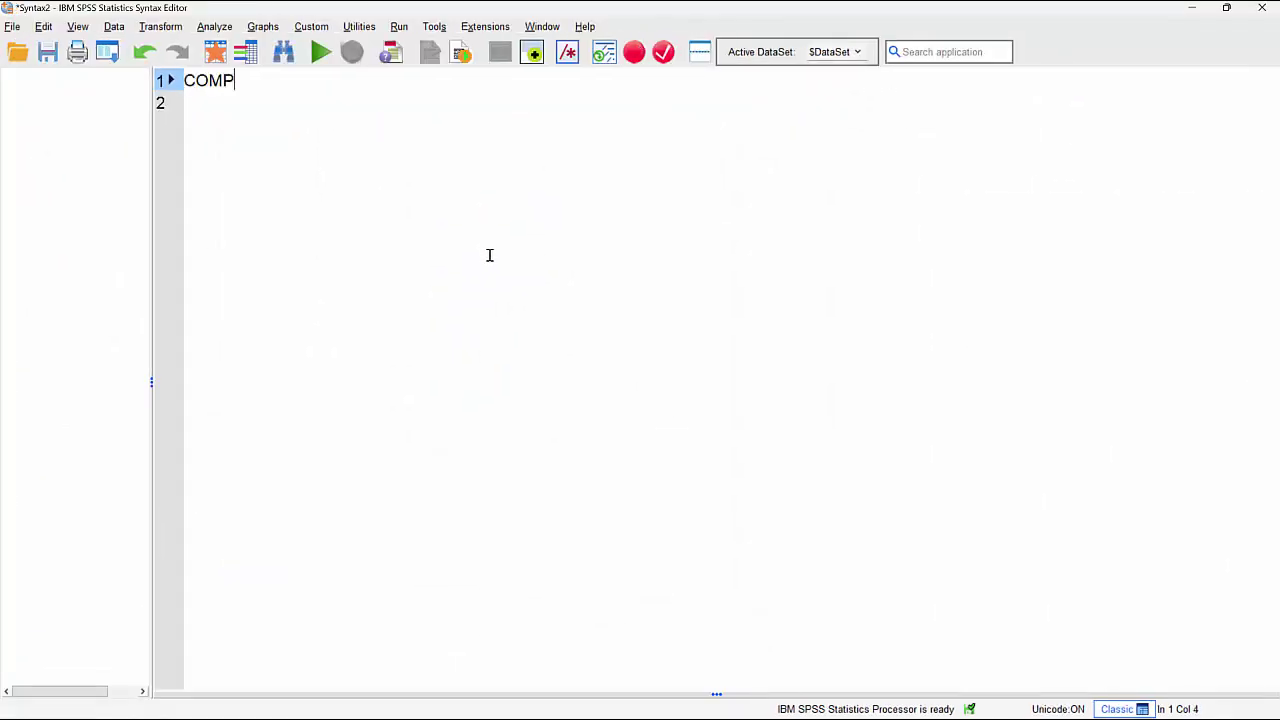
type("UTE Partition")
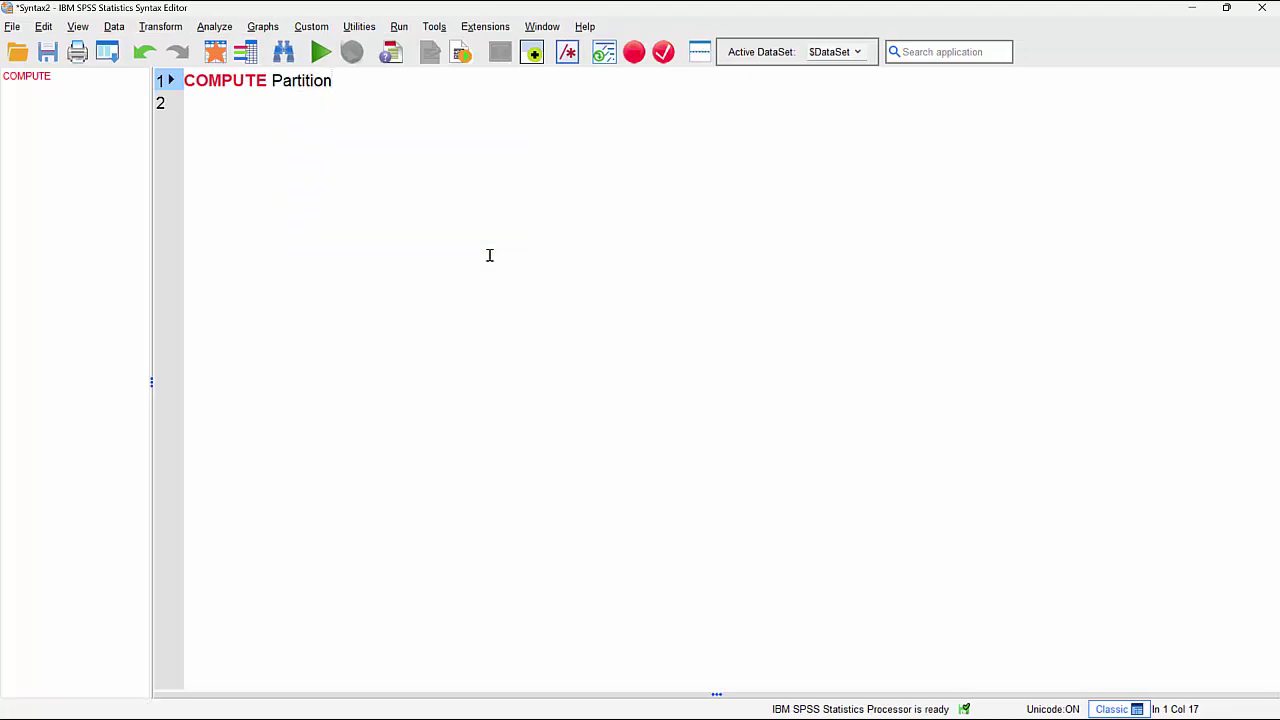
type(" = RV")
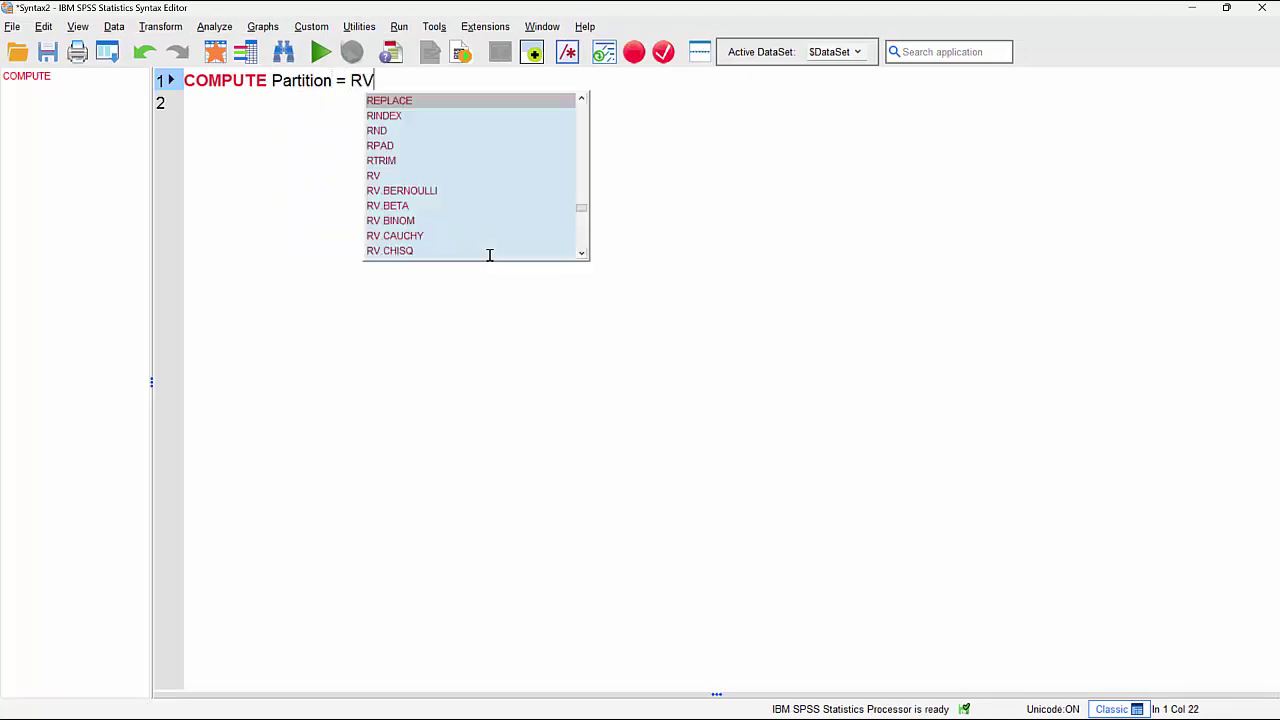
type(".UN")
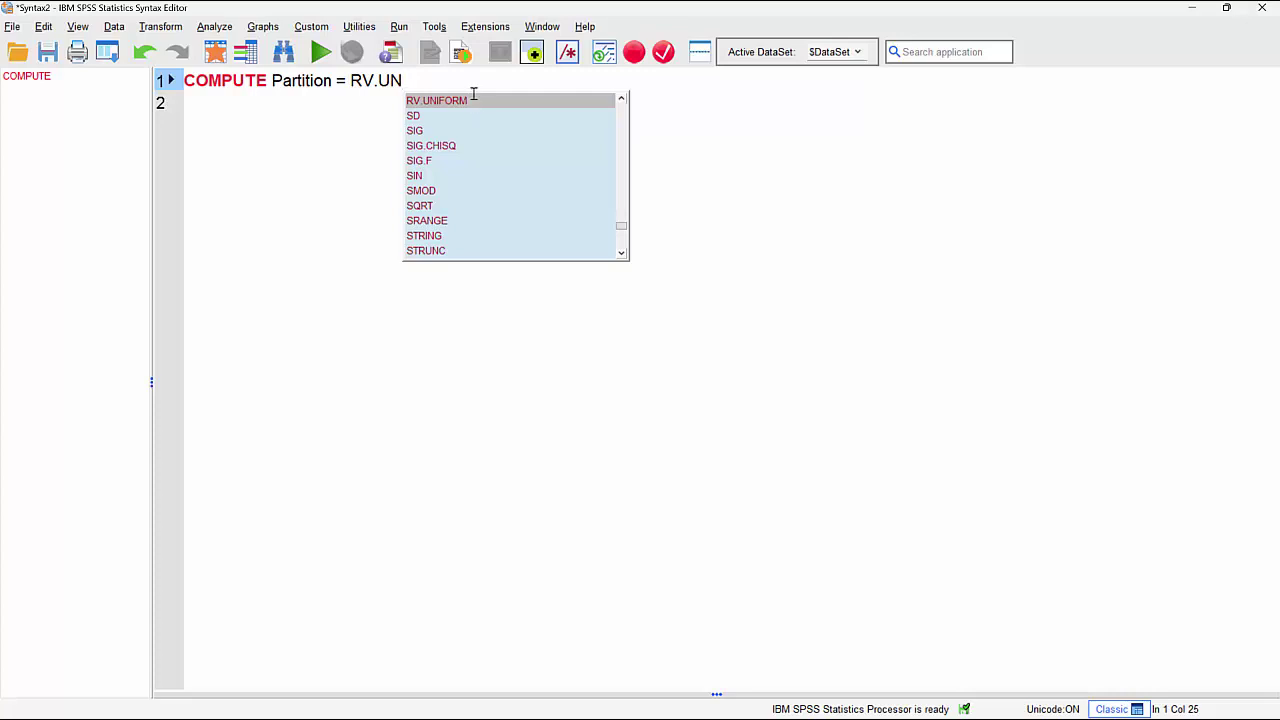
left_click(437, 101)
type("(")
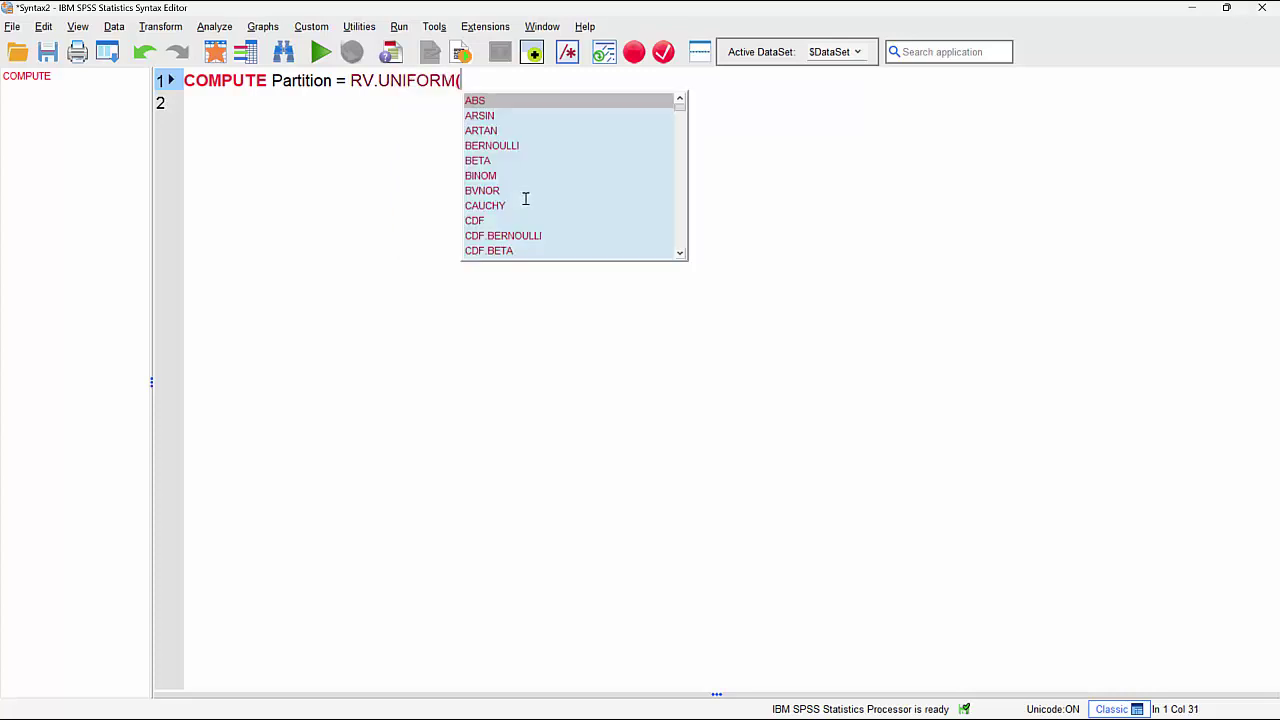
type("1")
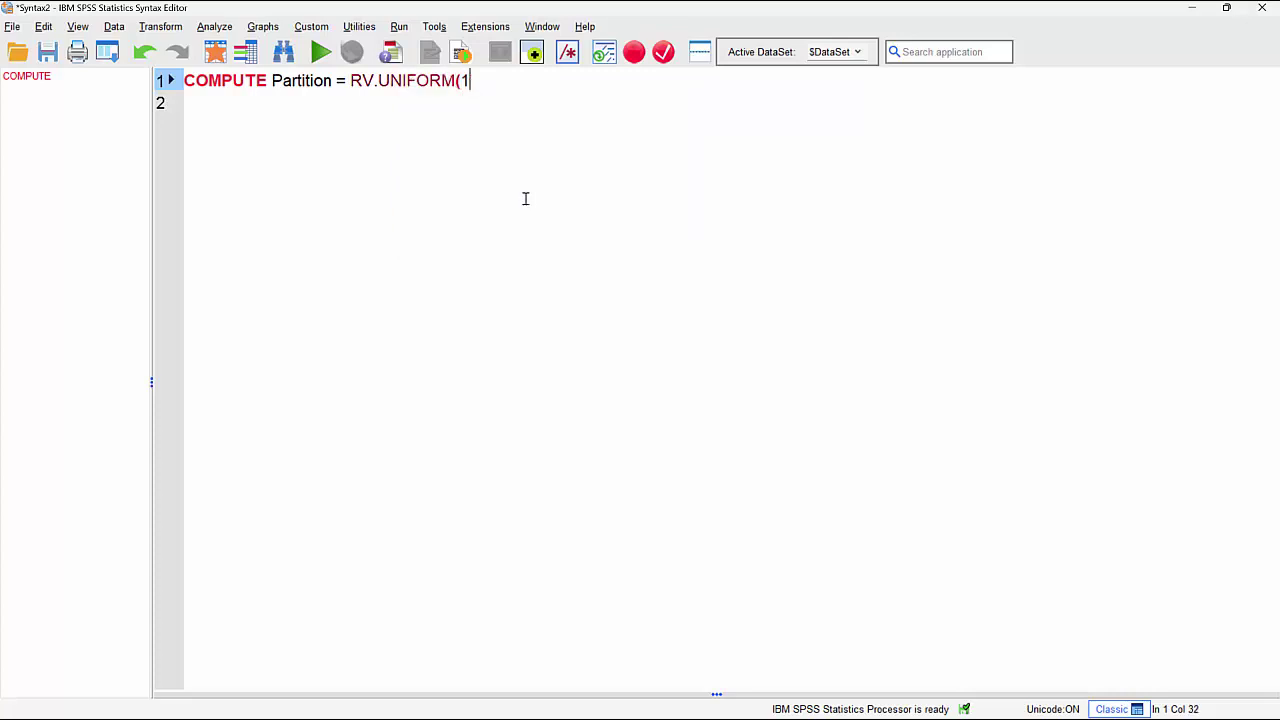
type(",100) > 30.")
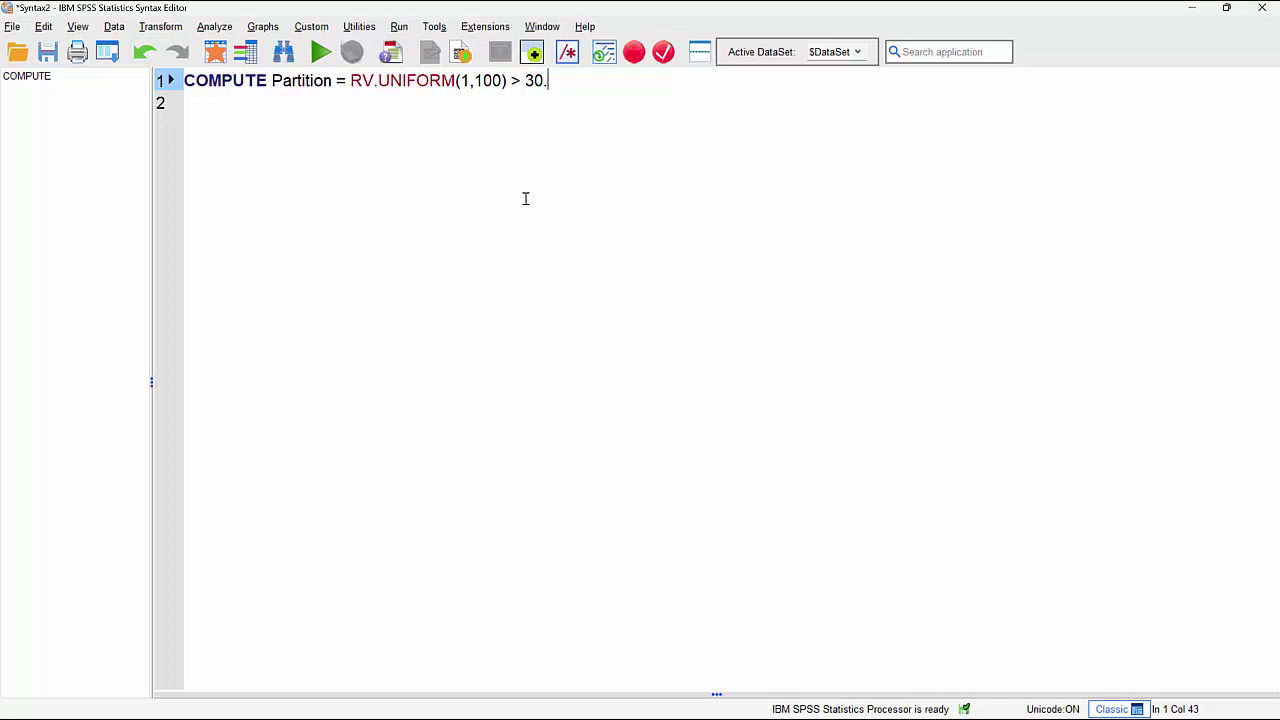
- Add EXE. on the line below the COMPUTE command and run both lines of syntax
key("Return")
type("EXE.")
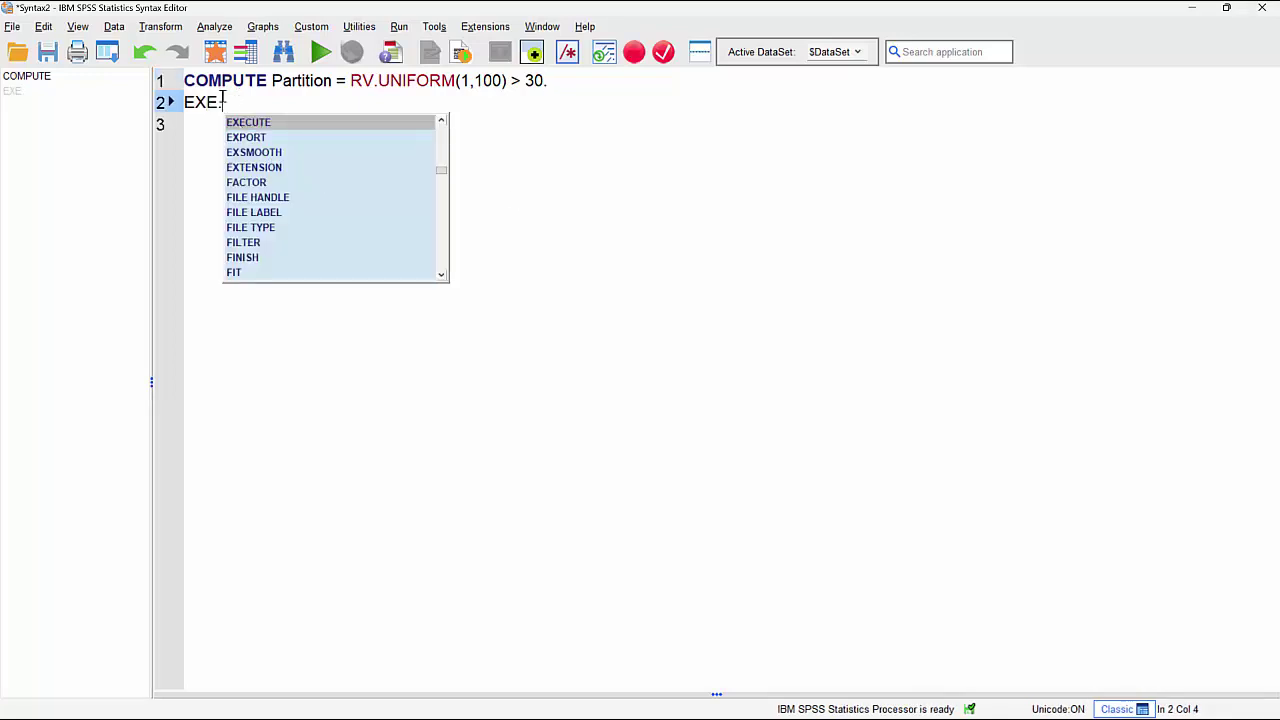
left_click_drag(224, 102, 184, 80)
left_click(320, 52)
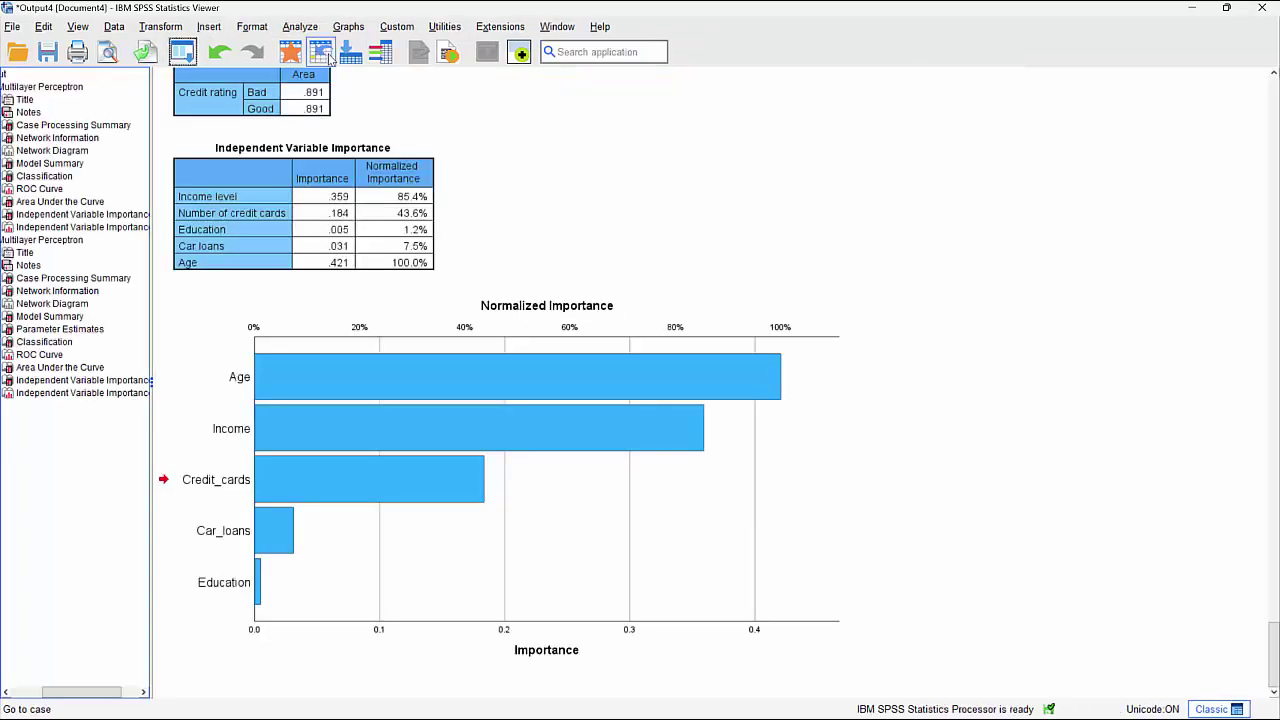
- Return to the data and produce descriptive statistics for the new Partition variable
left_click(291, 53)
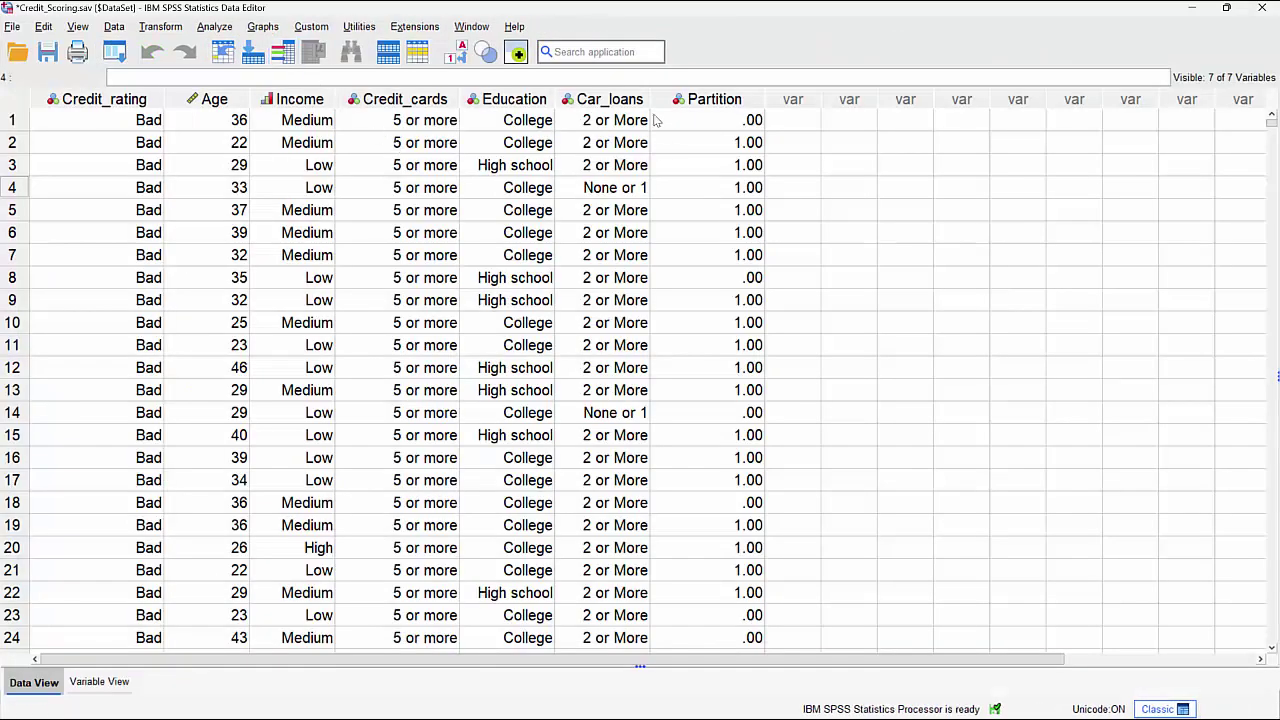
right_click(700, 148)
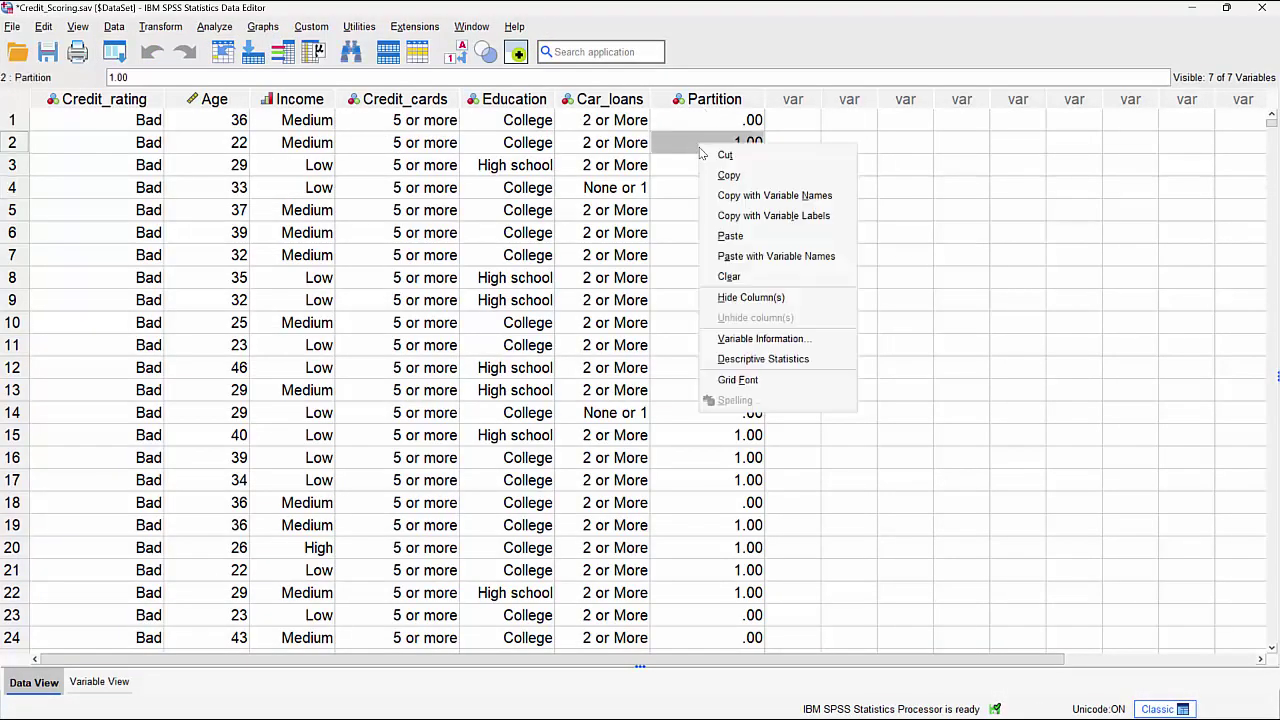
left_click(727, 354)
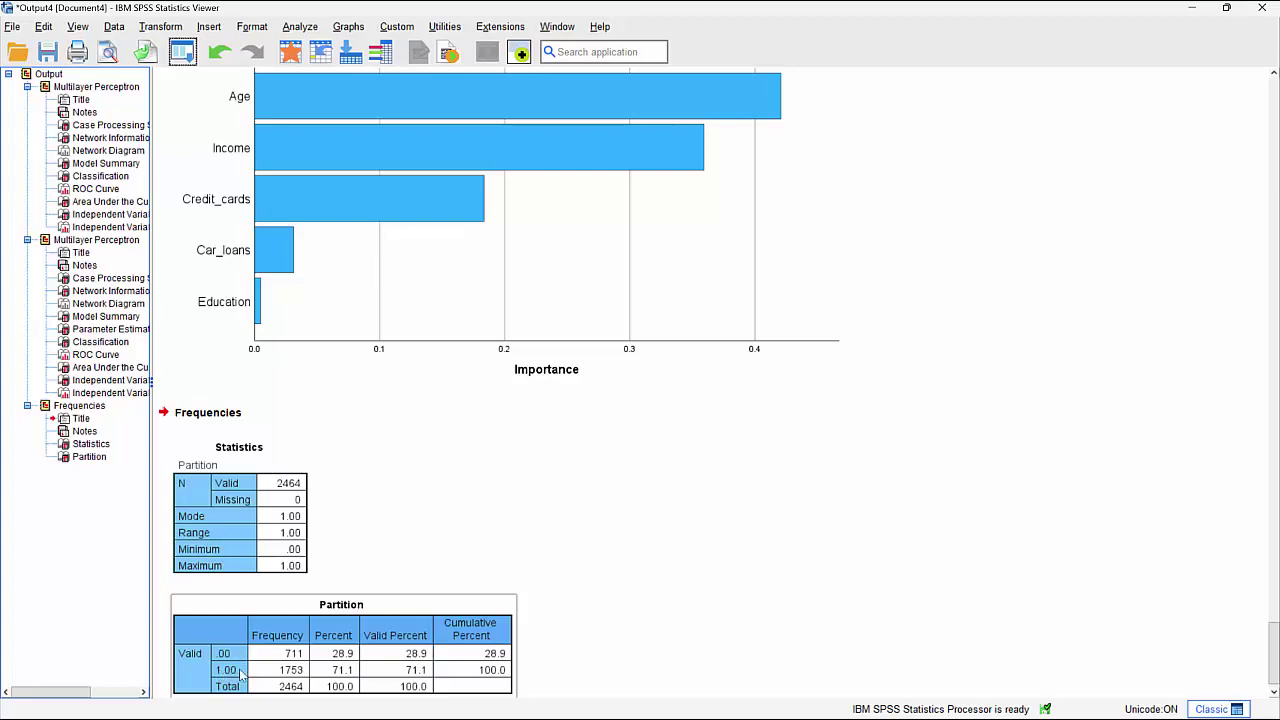
- Delete all existing results from the output document
left_click(345, 113)
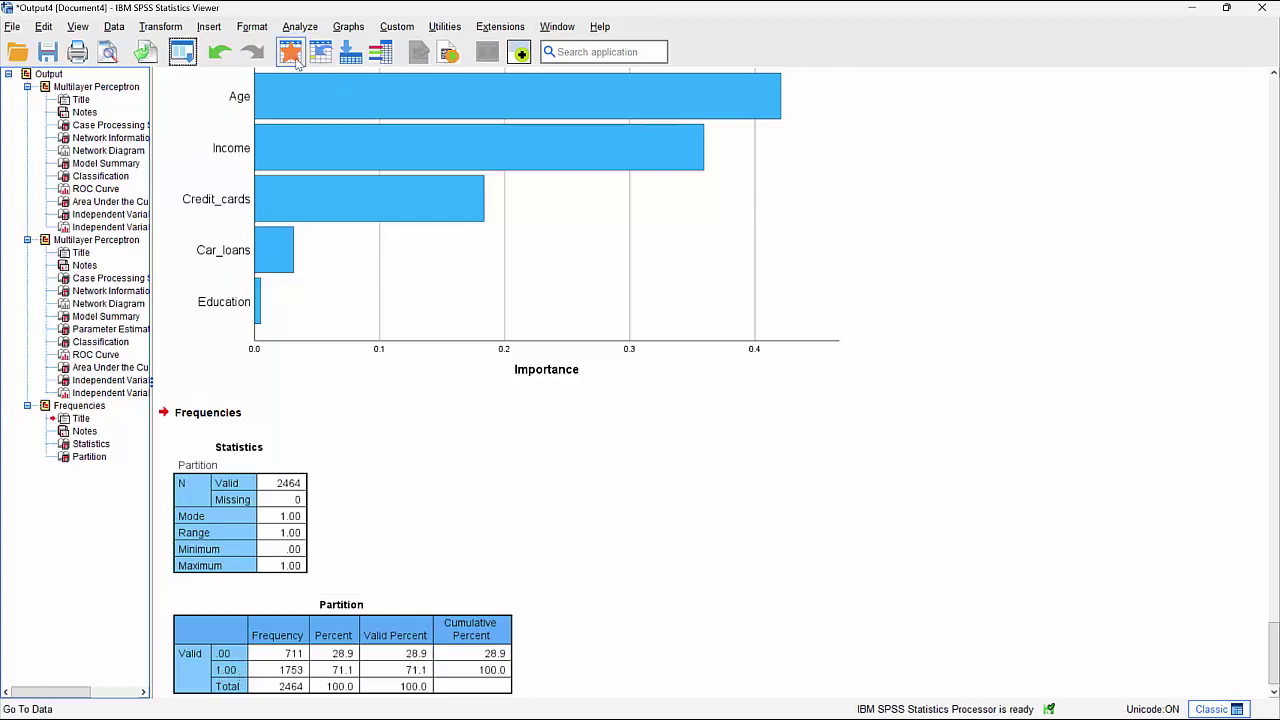
left_click(48, 75)
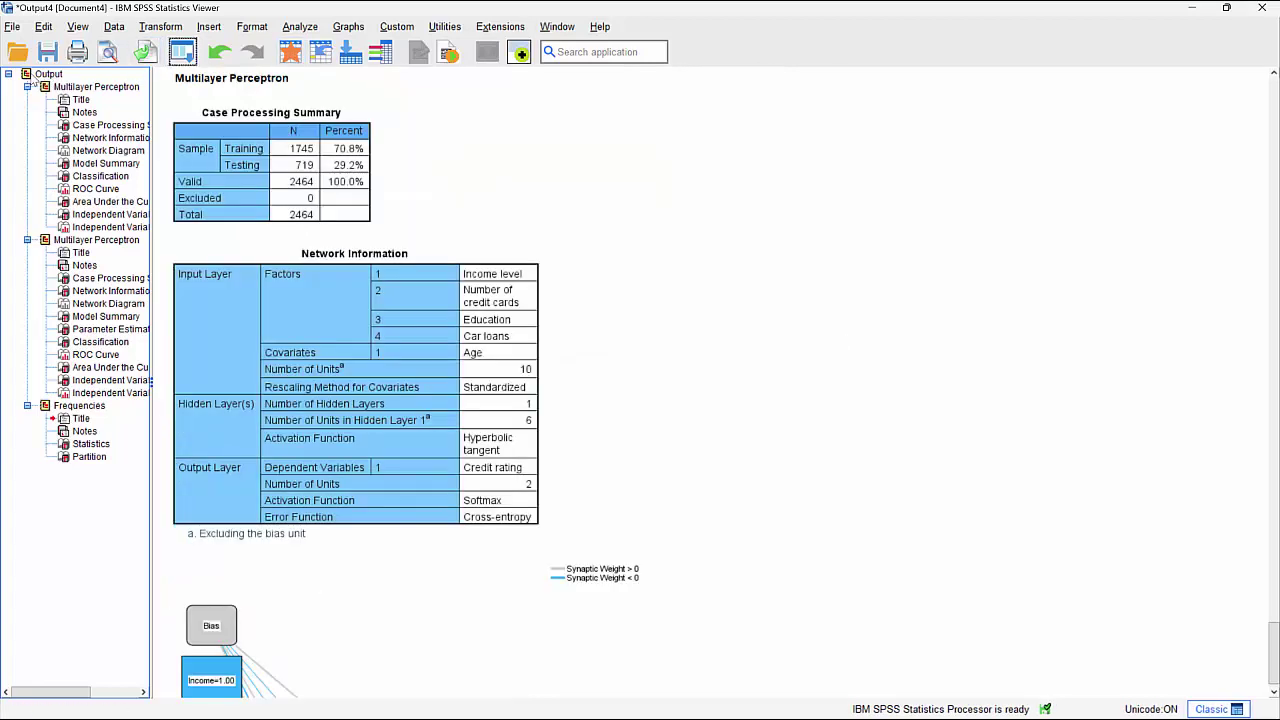
key("Delete")
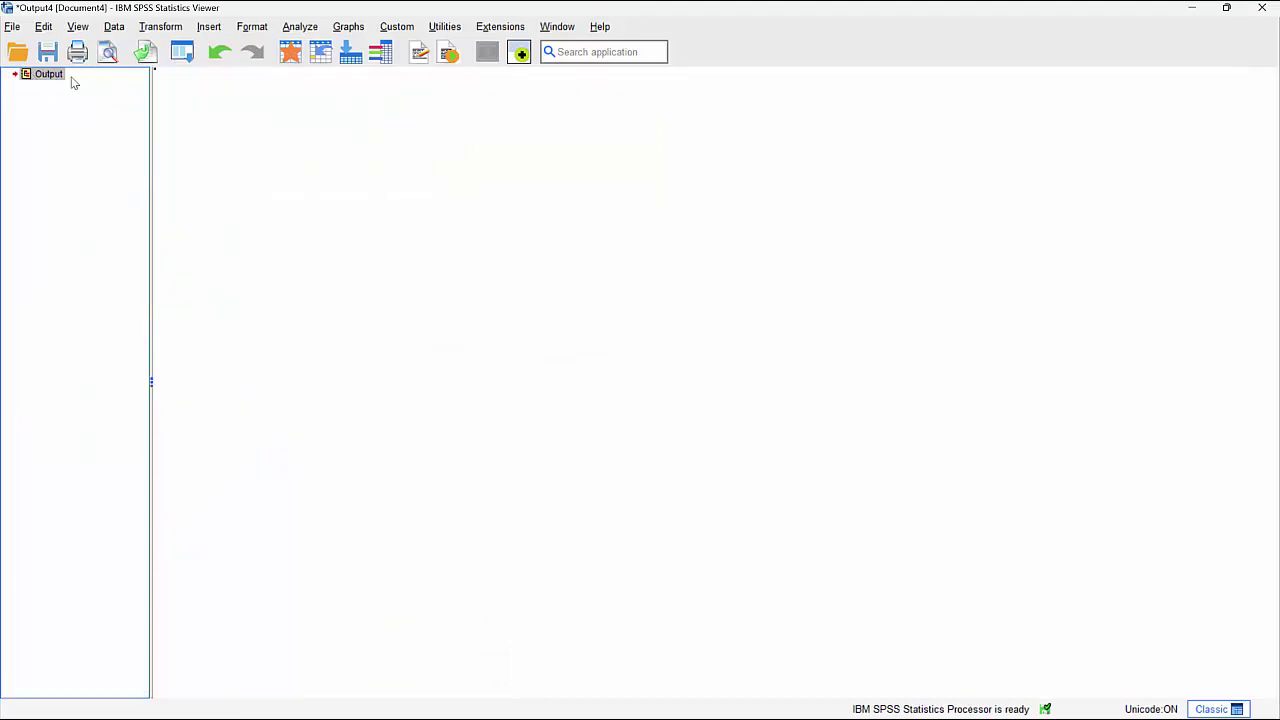
- Return to the data and rerun the recently used Multilayer Perceptron analysis, assigning cases with Partition as the partitioning variable
left_click(290, 51)
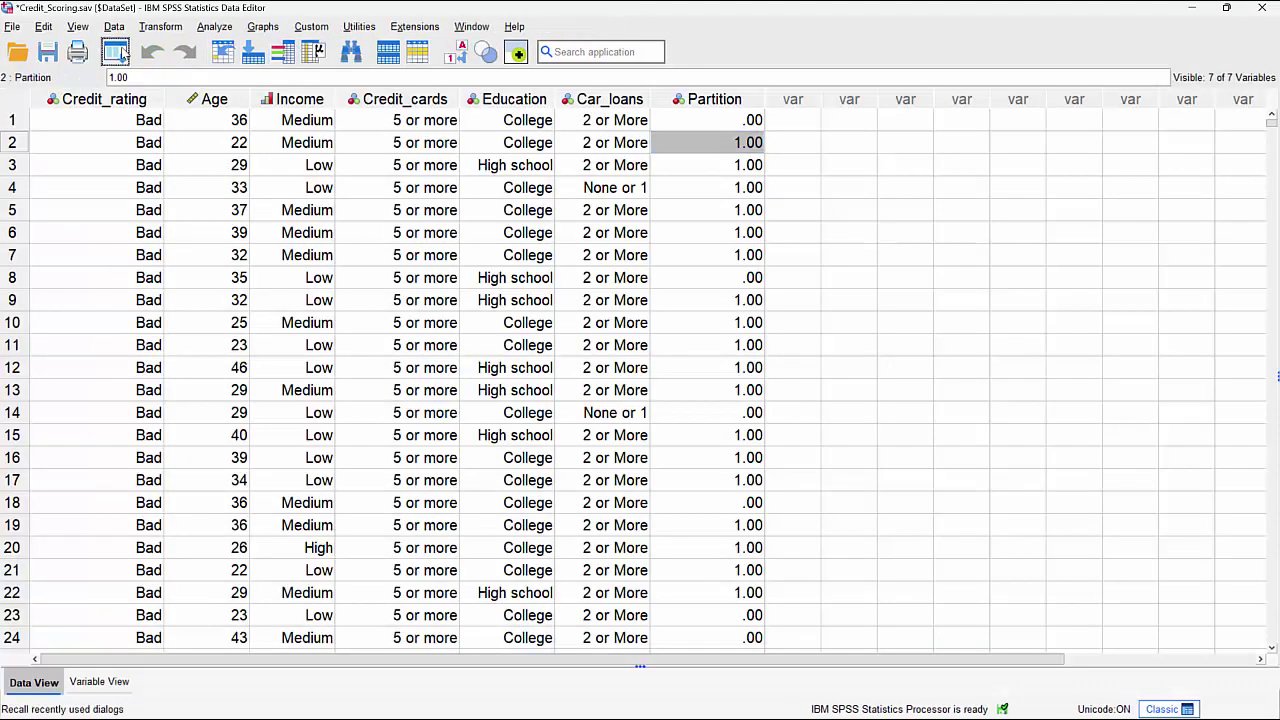
left_click(122, 55)
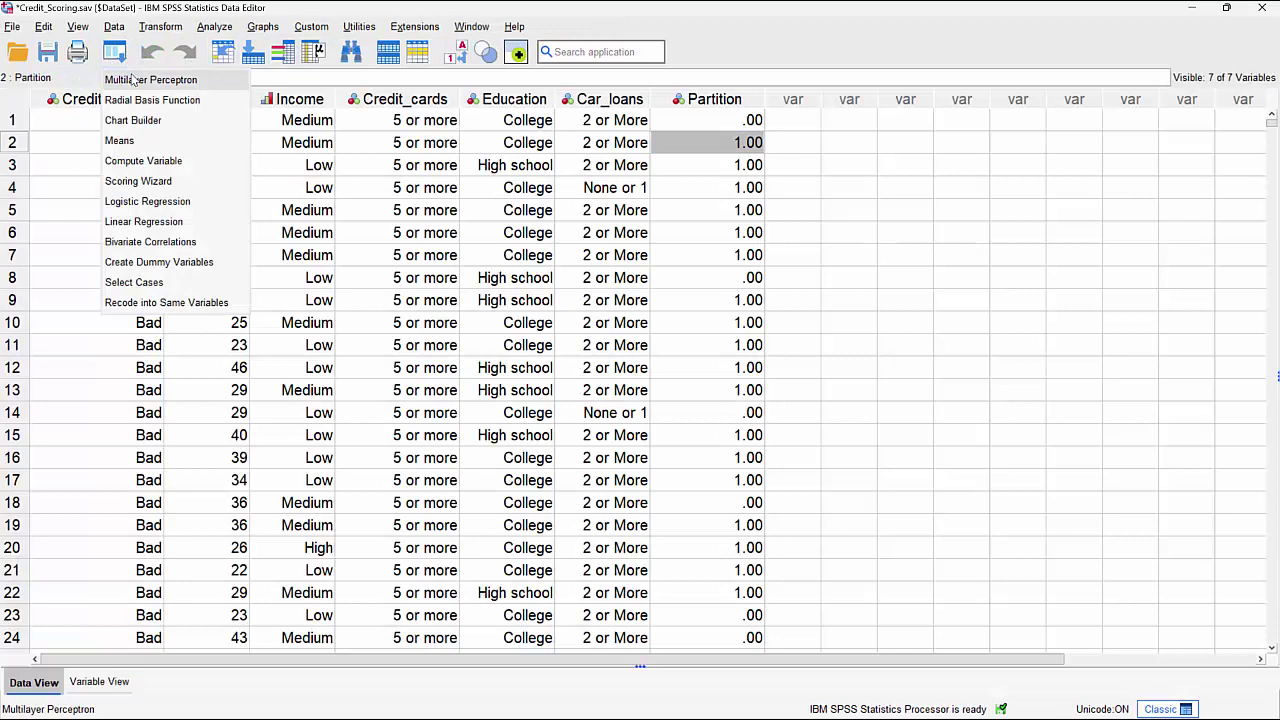
left_click(133, 80)
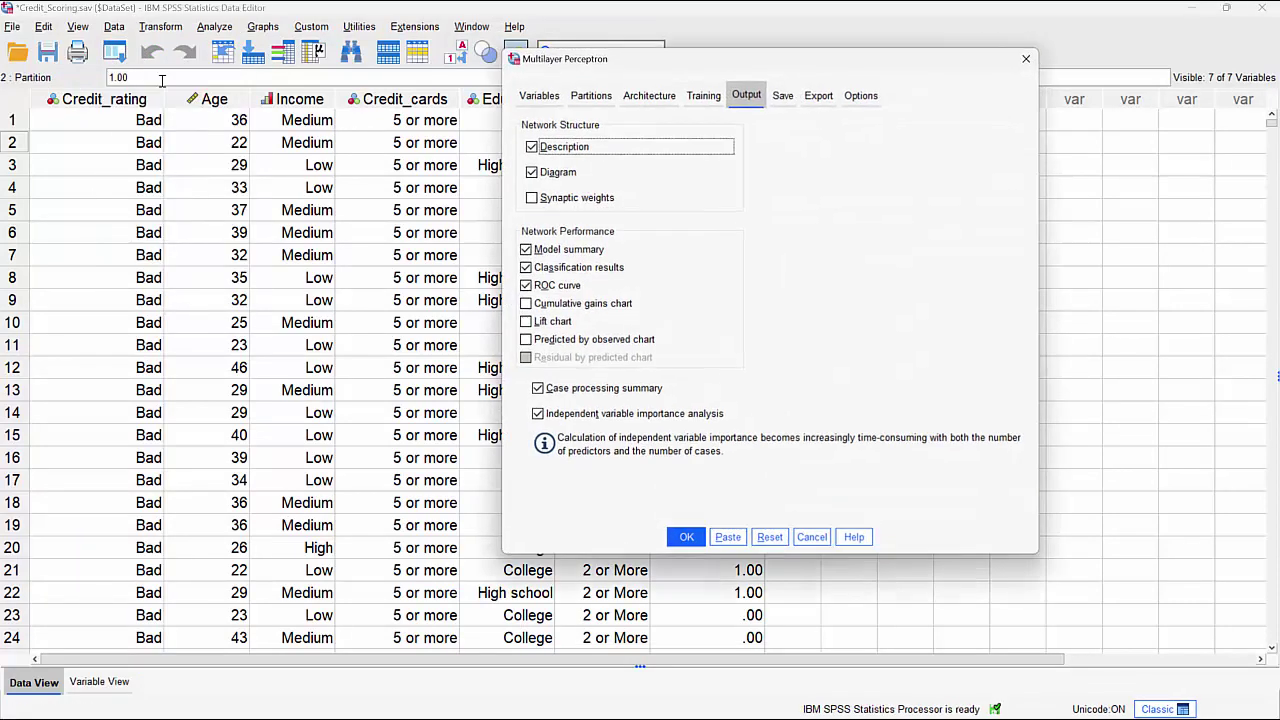
left_click(540, 95)
left_click_drag(586, 58, 312, 83)
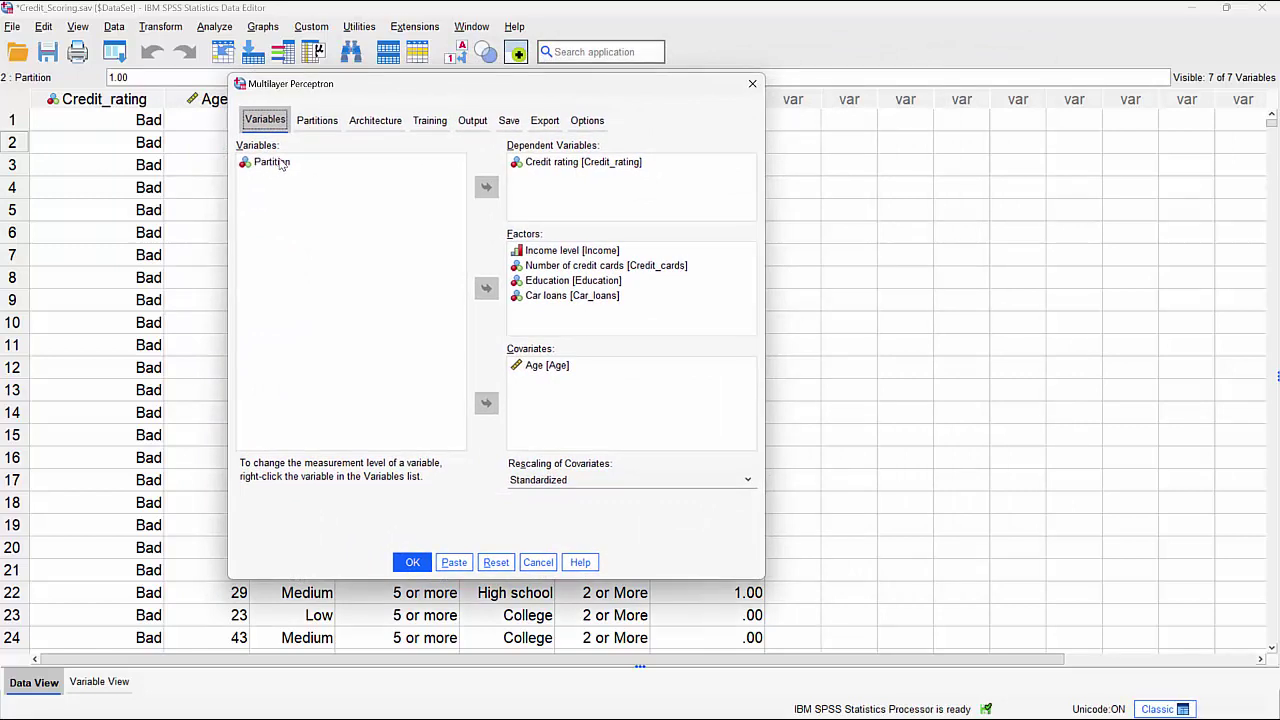
left_click(317, 120)
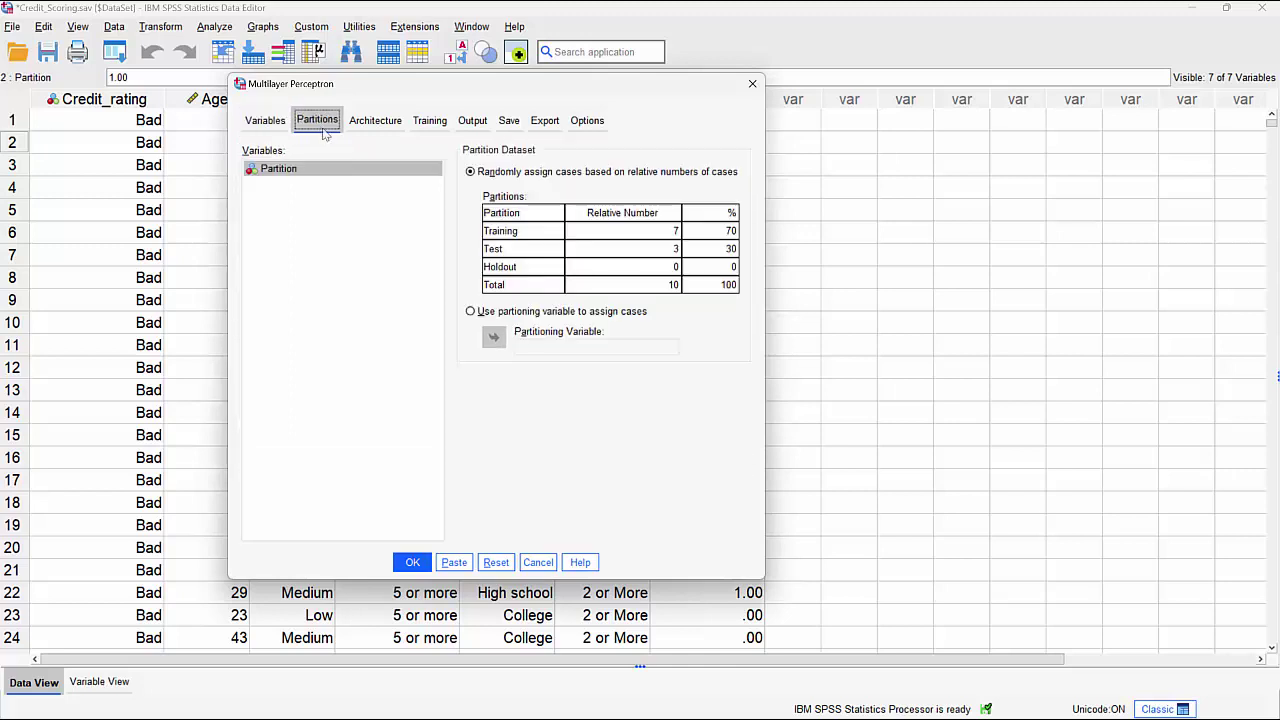
left_click(471, 312)
left_click(300, 170)
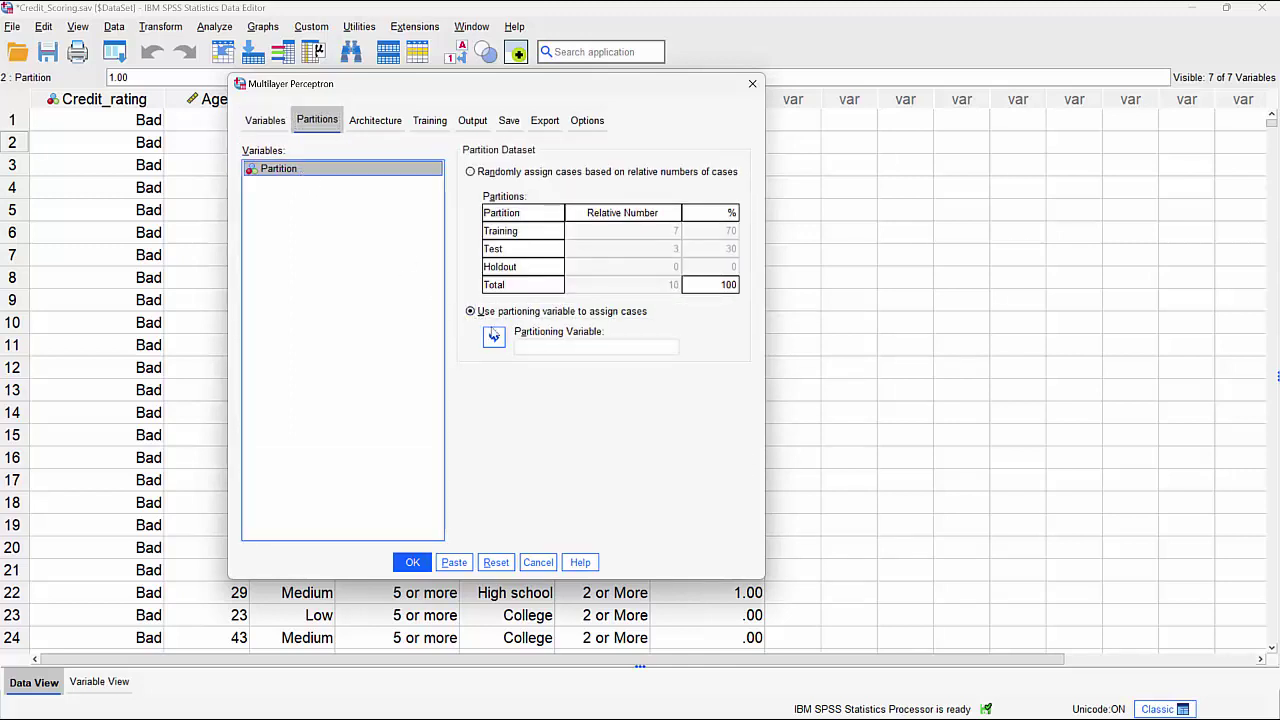
left_click(494, 338)
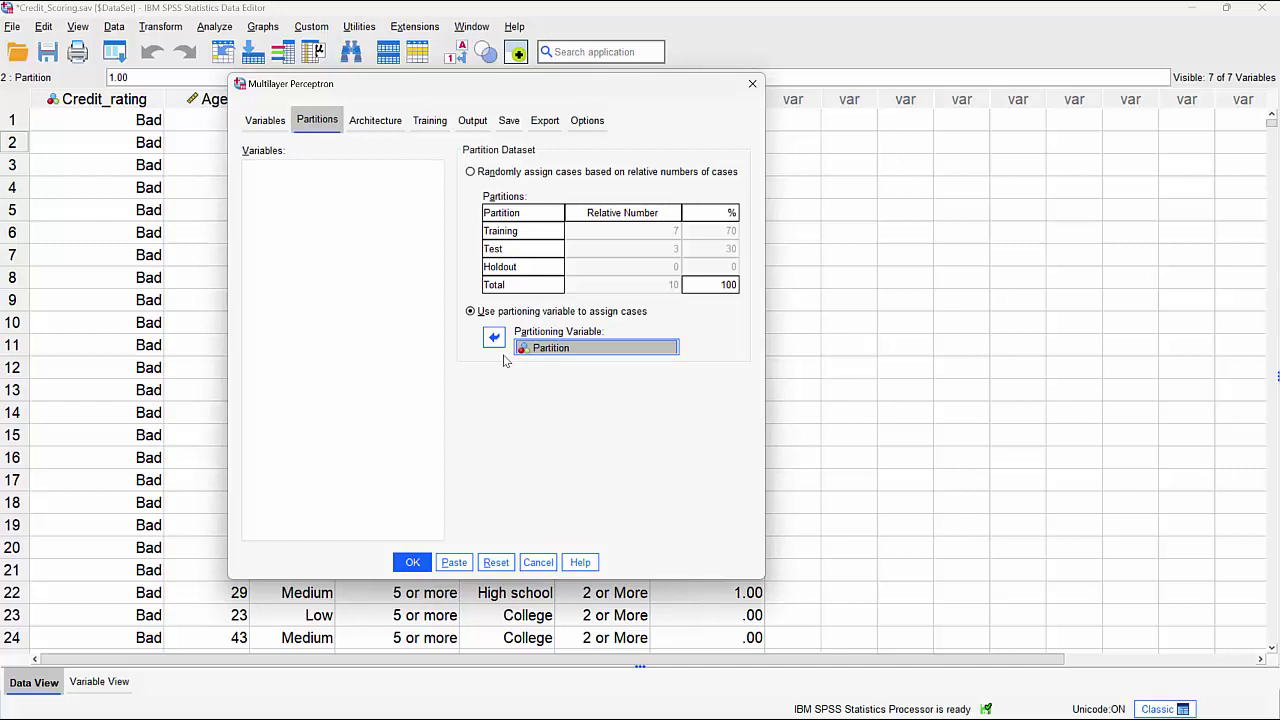
left_click(424, 564)
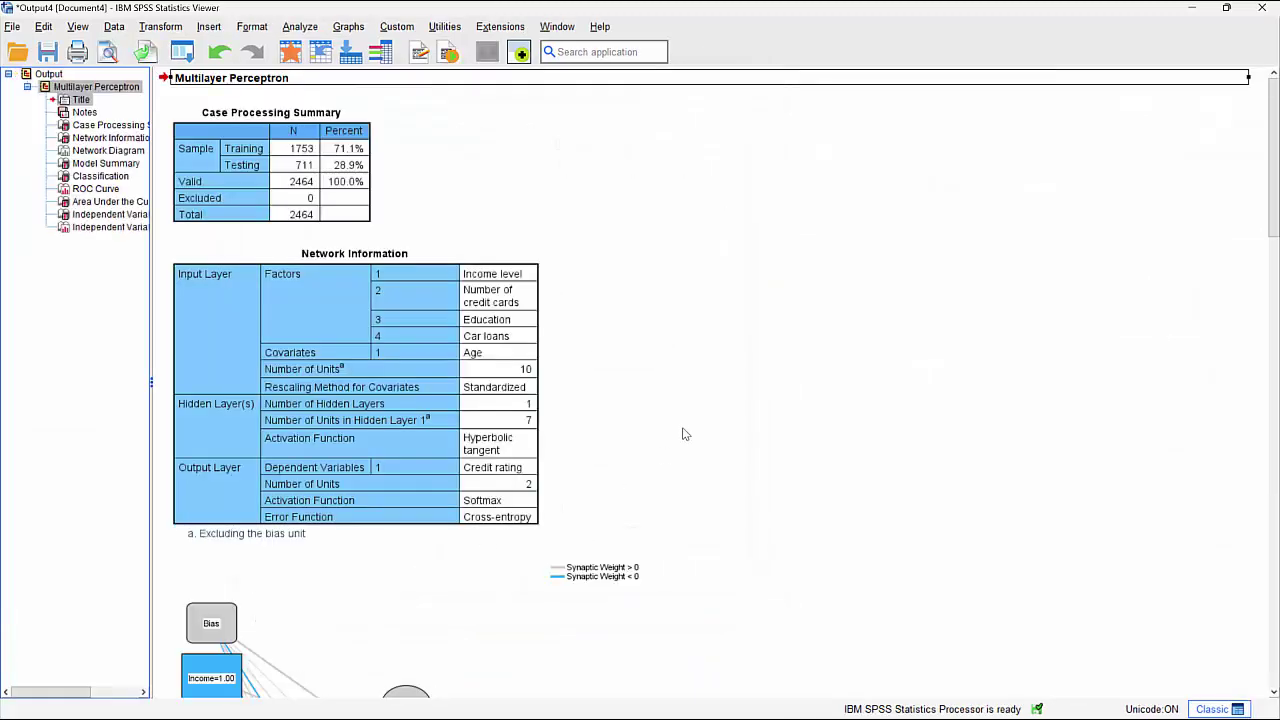
- Review the new Multilayer Perceptron output, covering the case processing summary, model summary, classification, ROC curve and independent variable importance
left_click(308, 190)
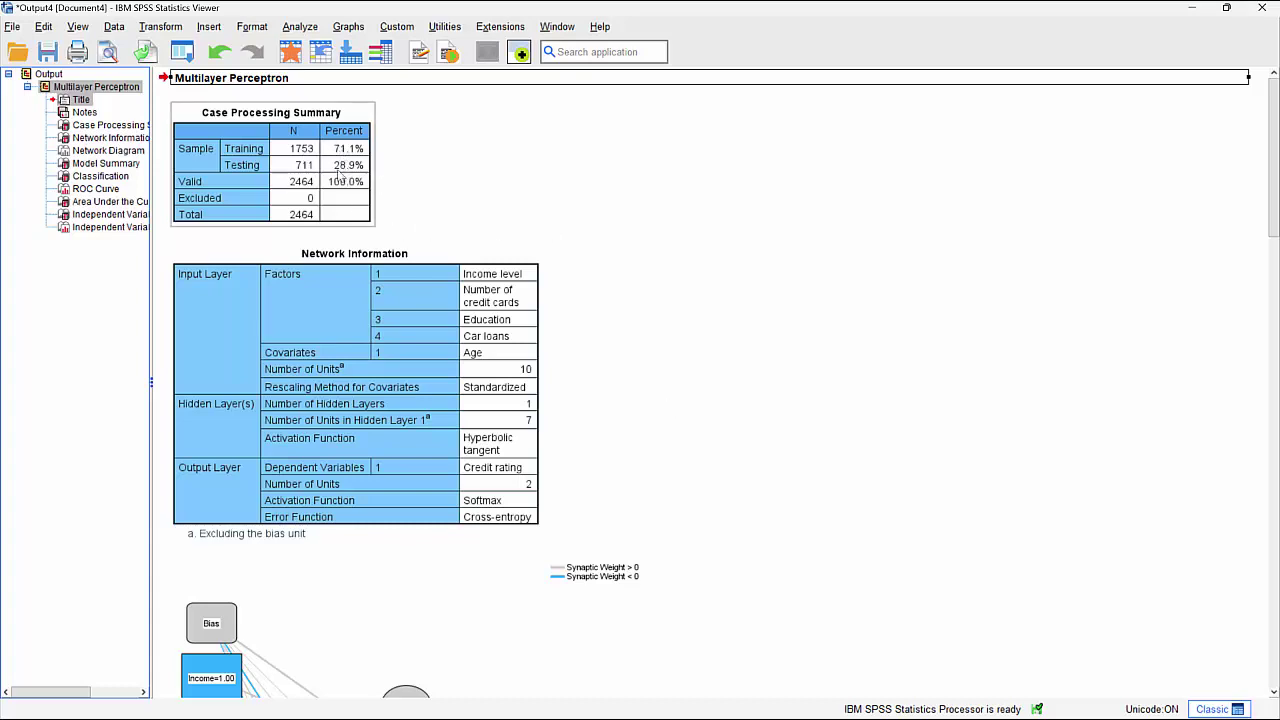
left_click(681, 279)
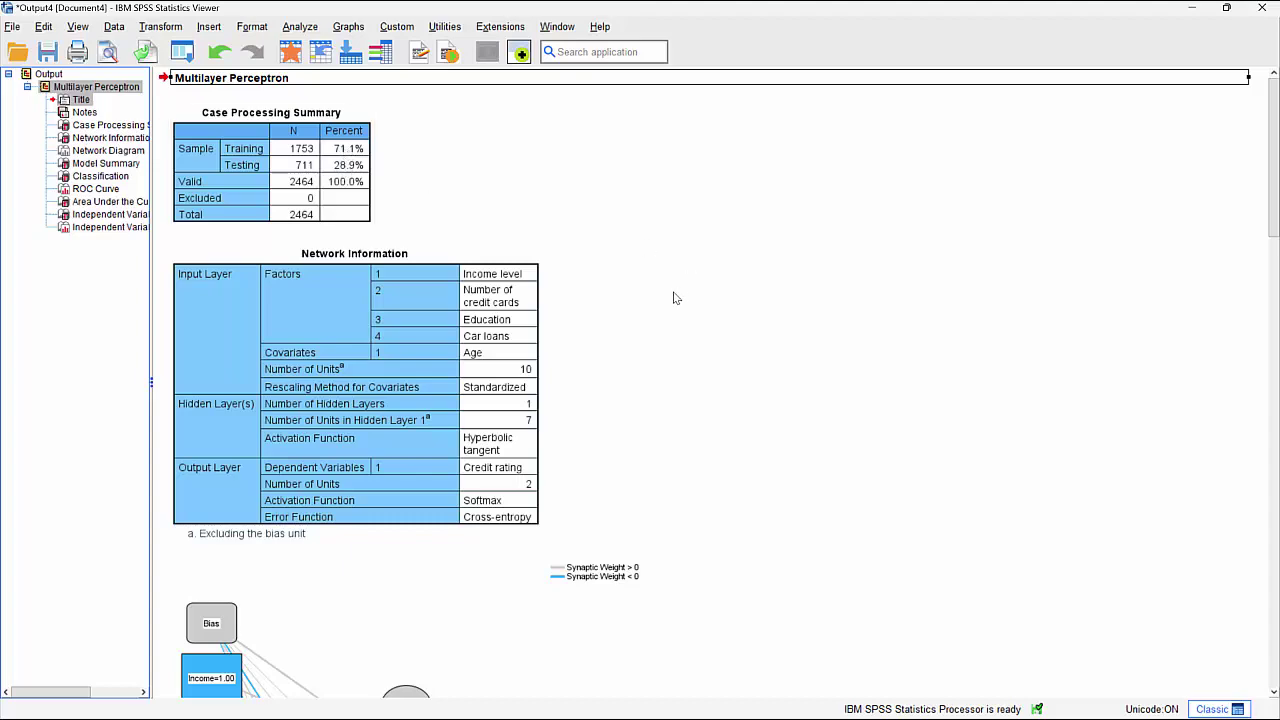
scroll(675, 298, "down", 10)
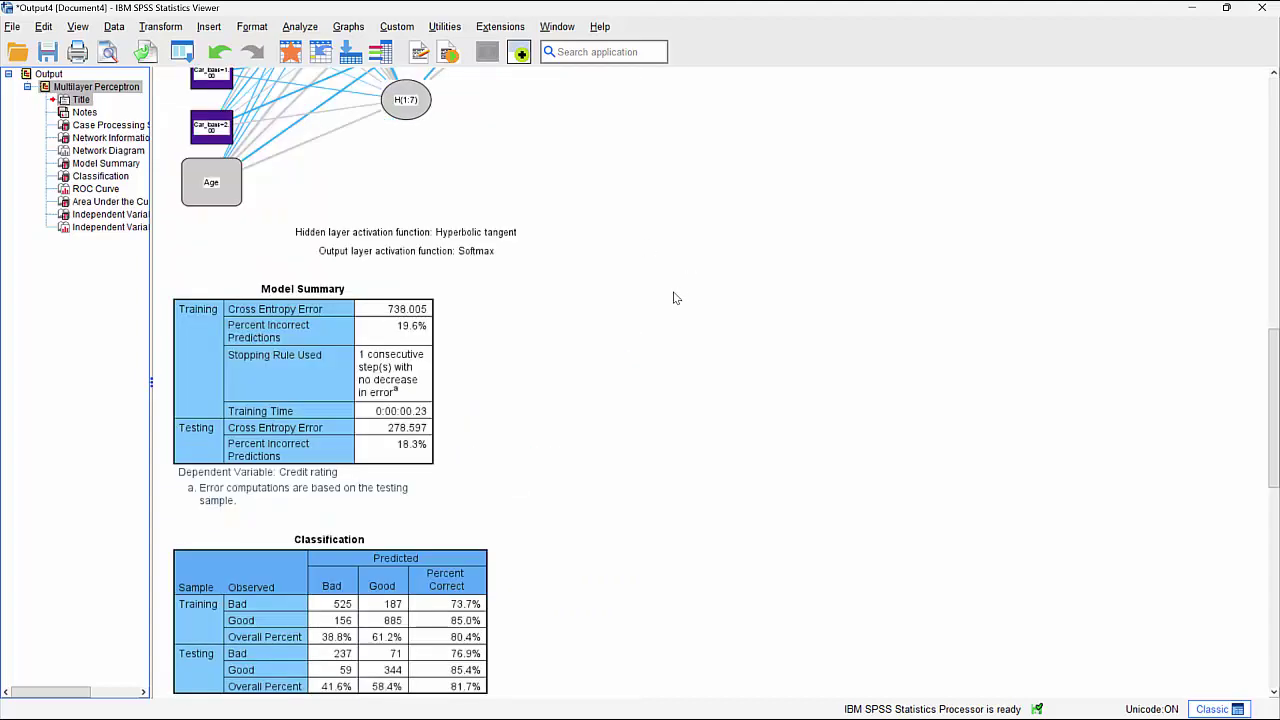
left_click(428, 452)
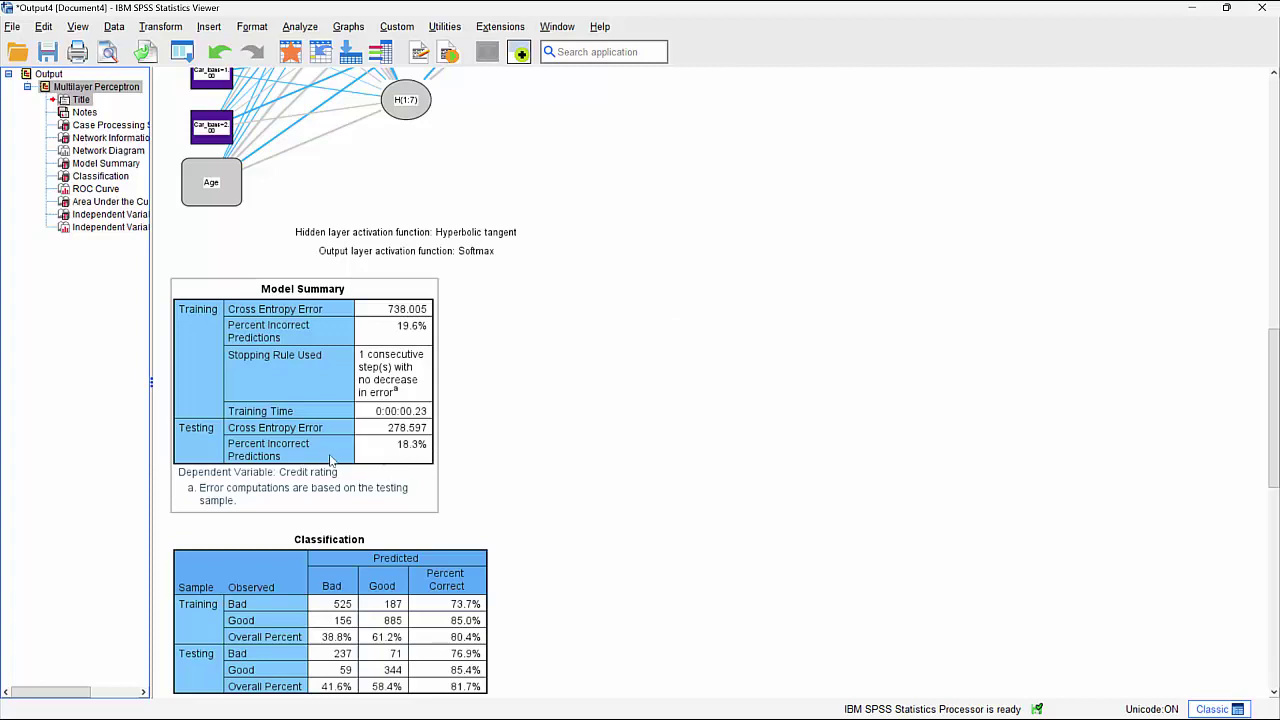
left_click(536, 374)
scroll(536, 374, "down", 10)
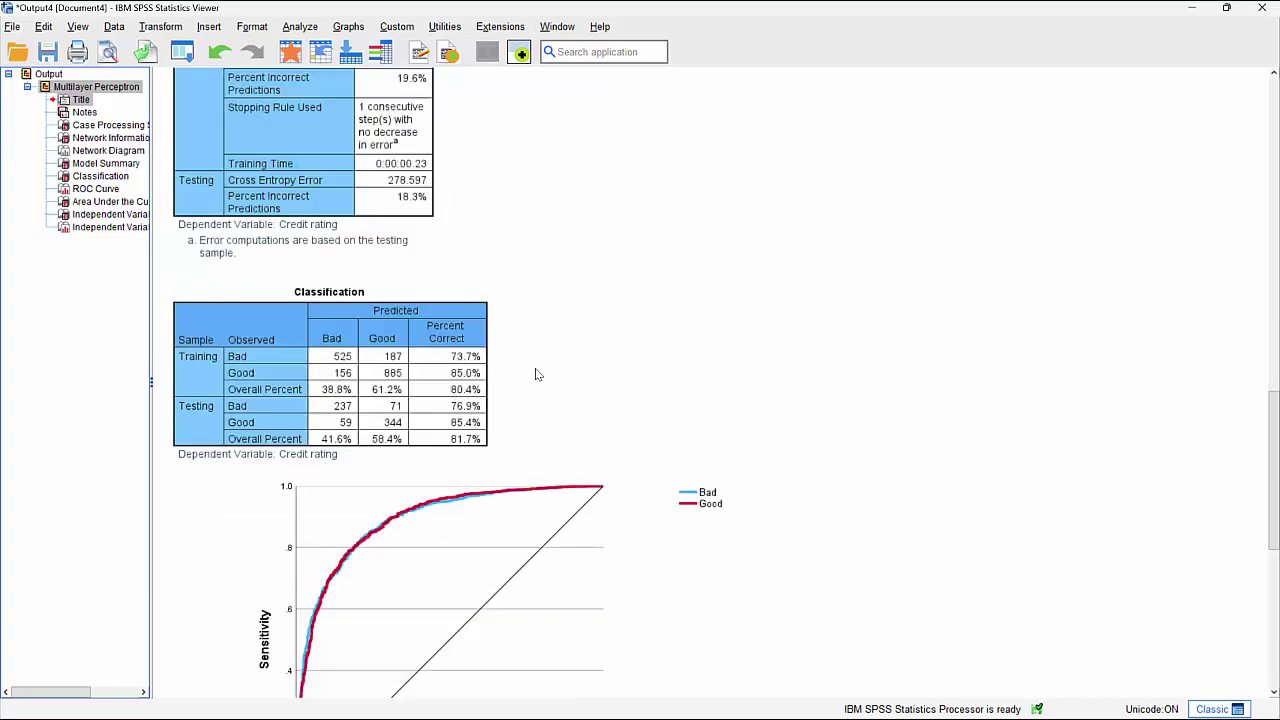
scroll(536, 374, "down", 5)
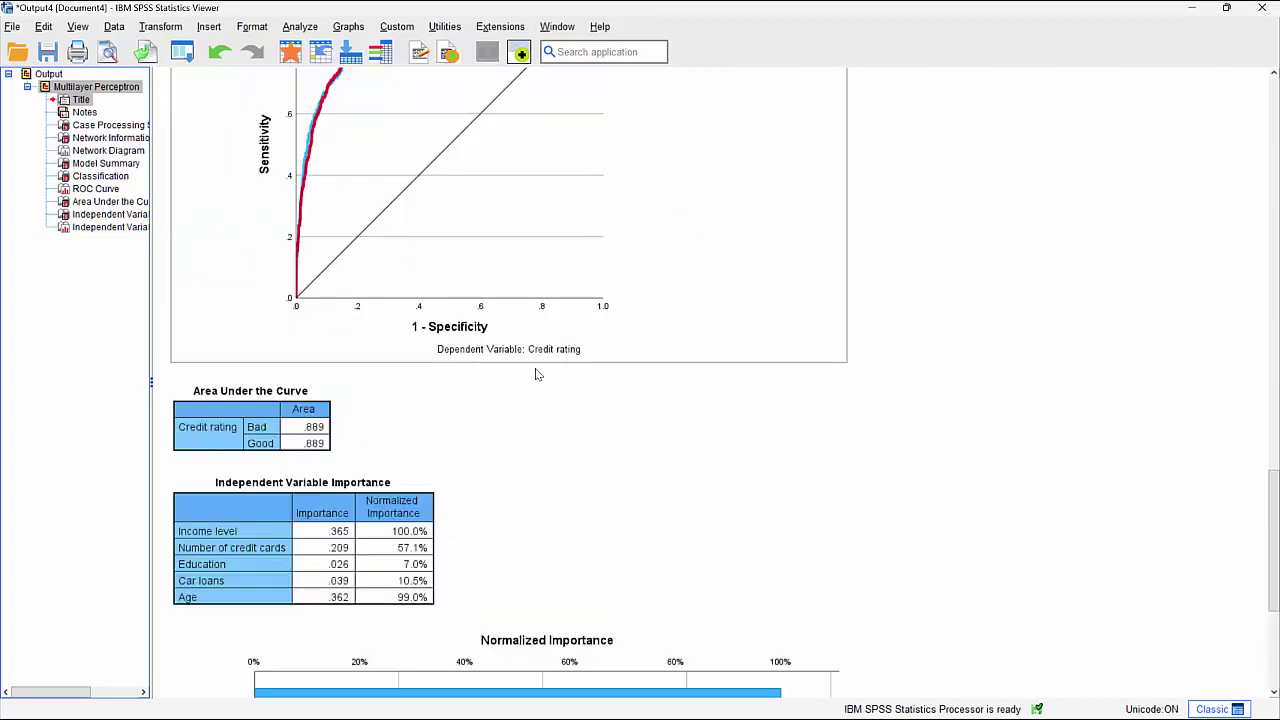
scroll(536, 374, "down", 5)
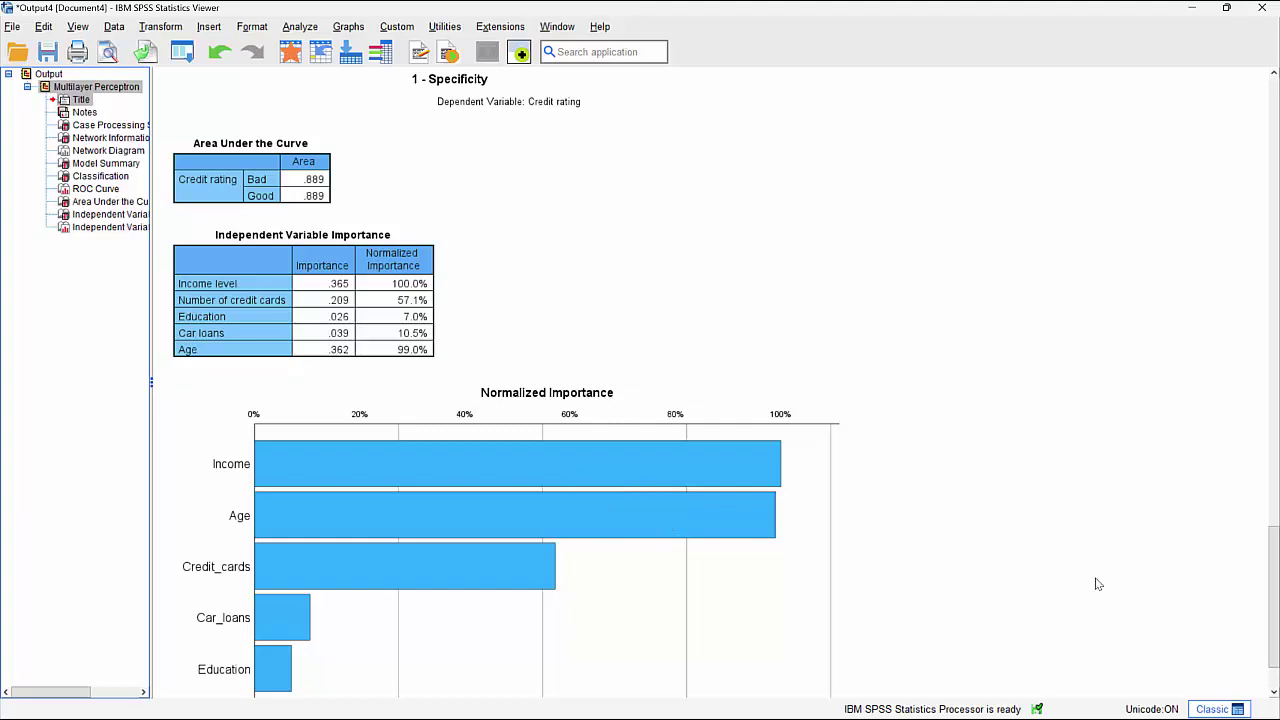
scroll(1097, 584, "down", 2)
scroll(1097, 584, "up", 20)
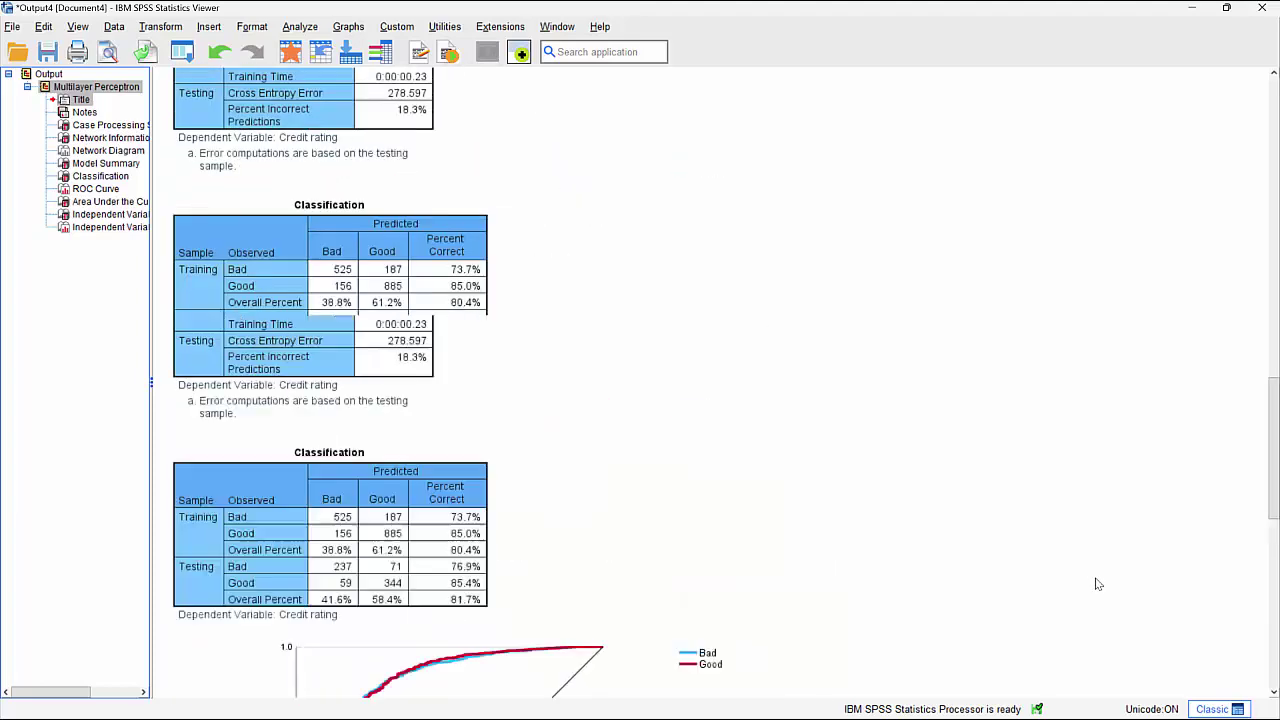
scroll(1097, 584, "up", 2)
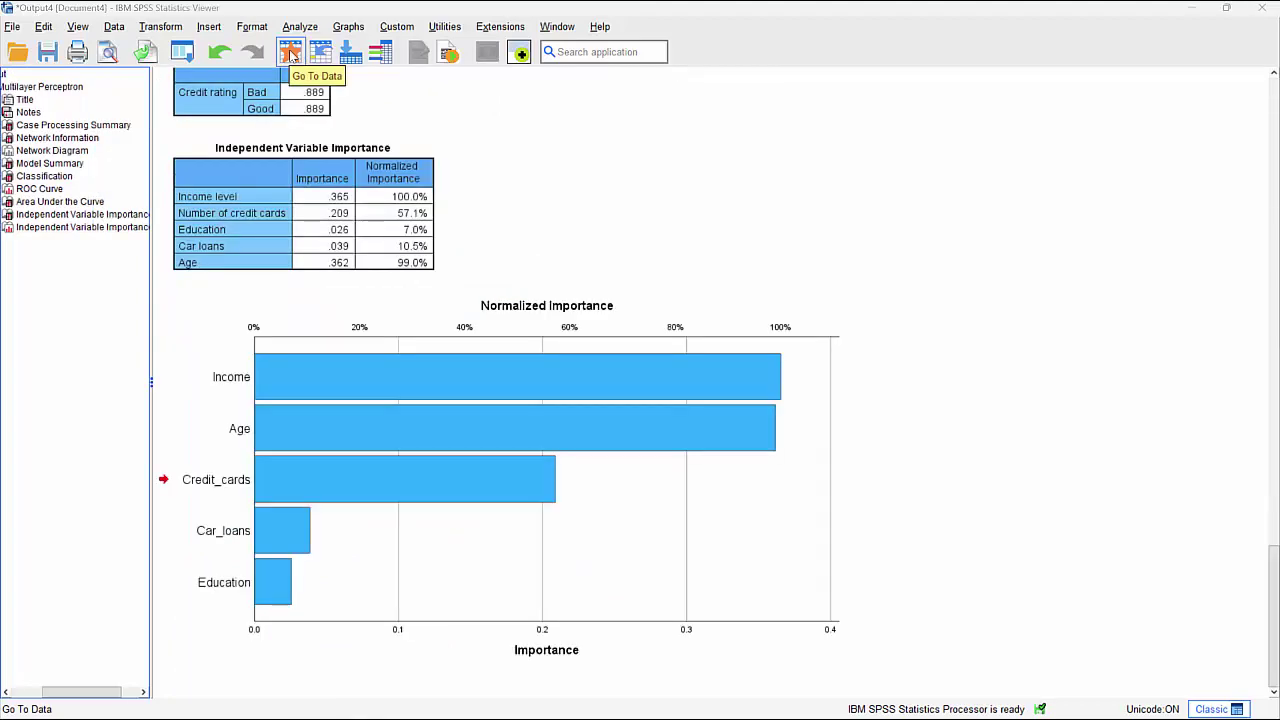
- Return to the data and rerun the recently used Multilayer Perceptron analysis with a custom architecture of two hidden layers
left_click(290, 53)
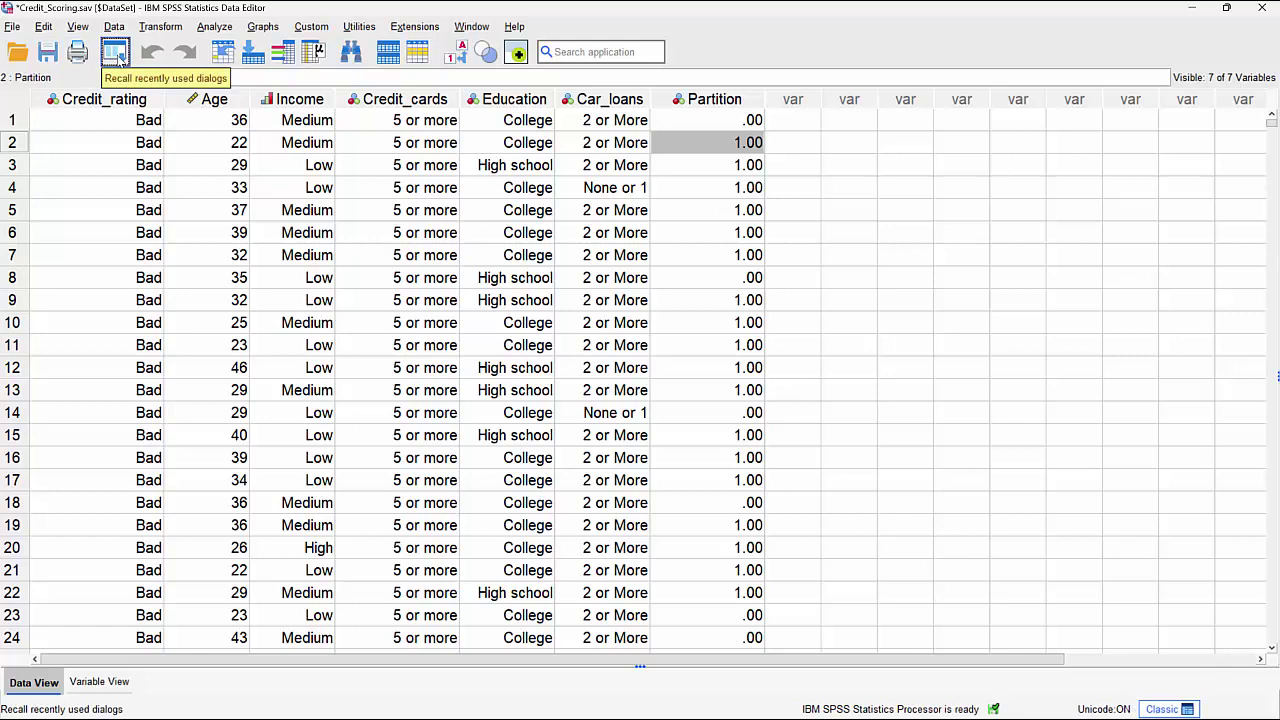
left_click(118, 56)
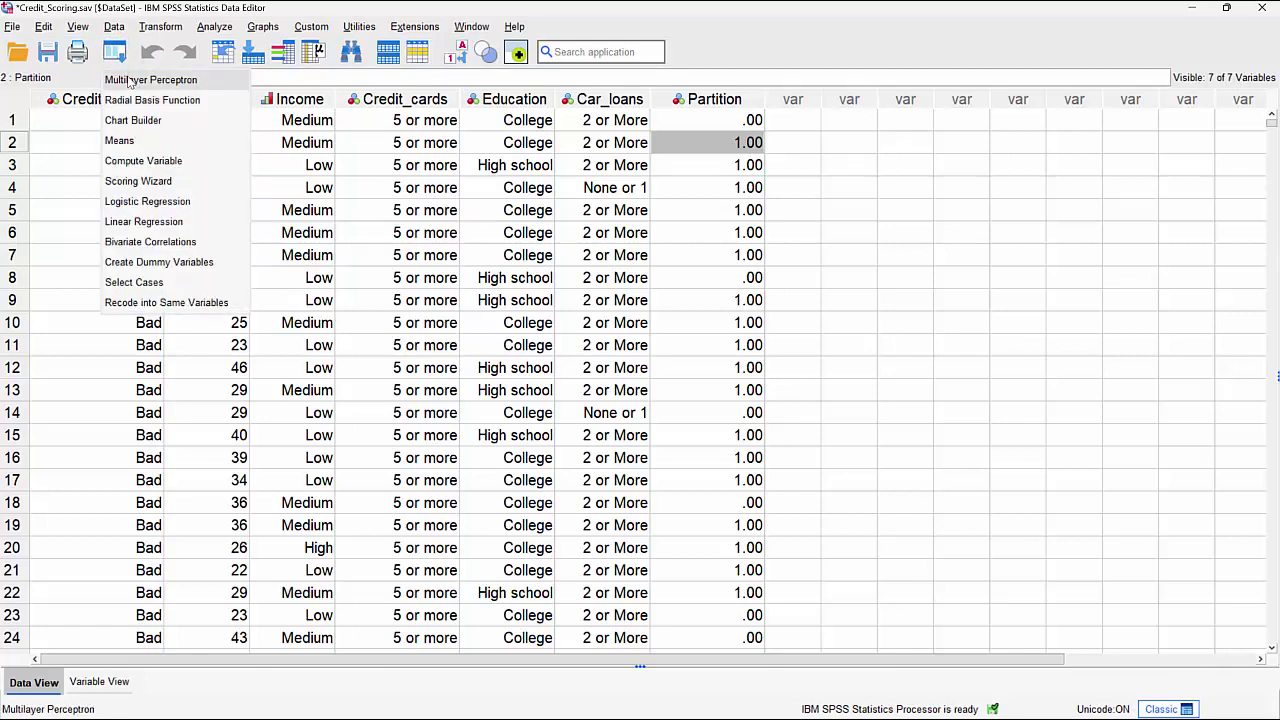
left_click(128, 82)
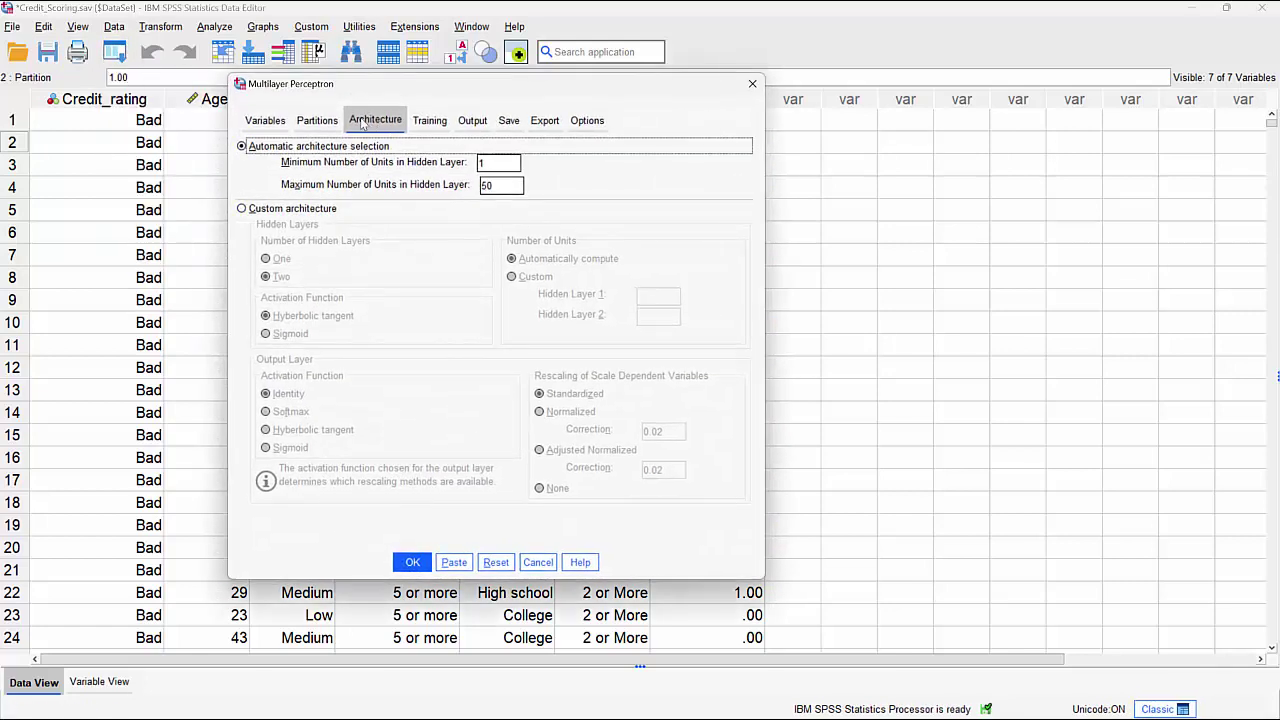
left_click(317, 120)
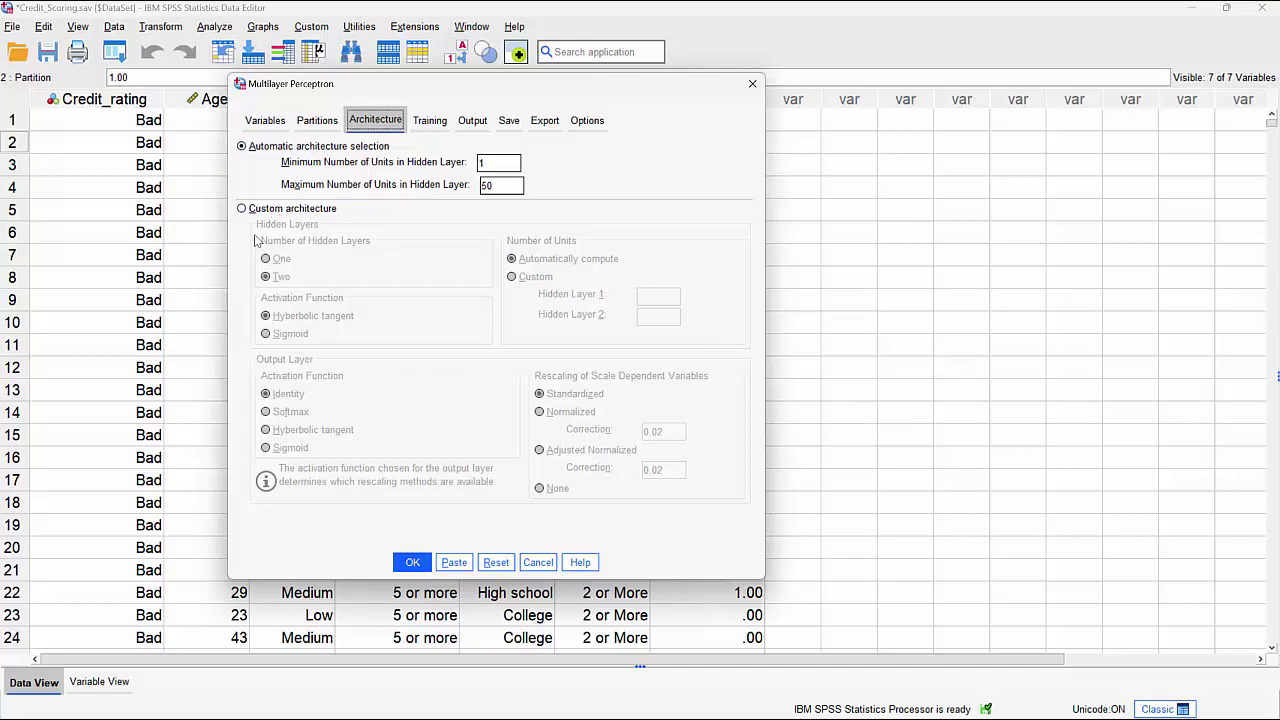
left_click(241, 208)
left_click(267, 276)
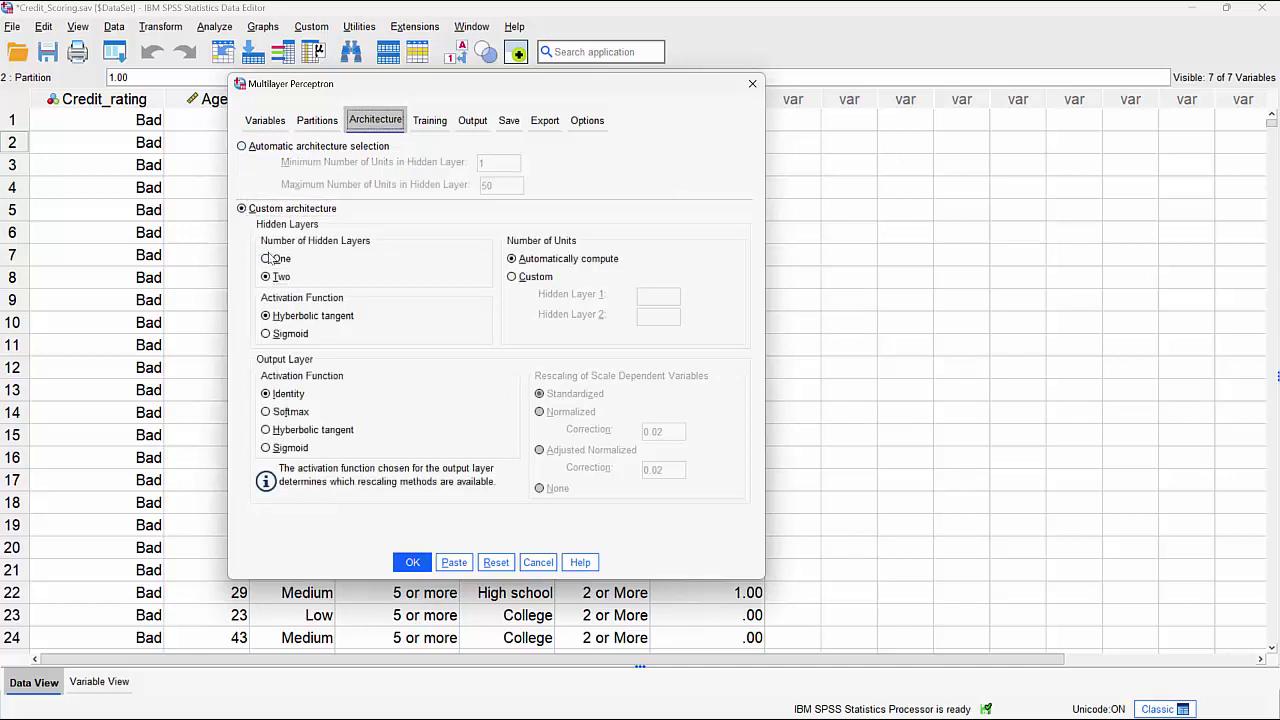
left_click(268, 259)
left_click(268, 277)
left_click(416, 563)
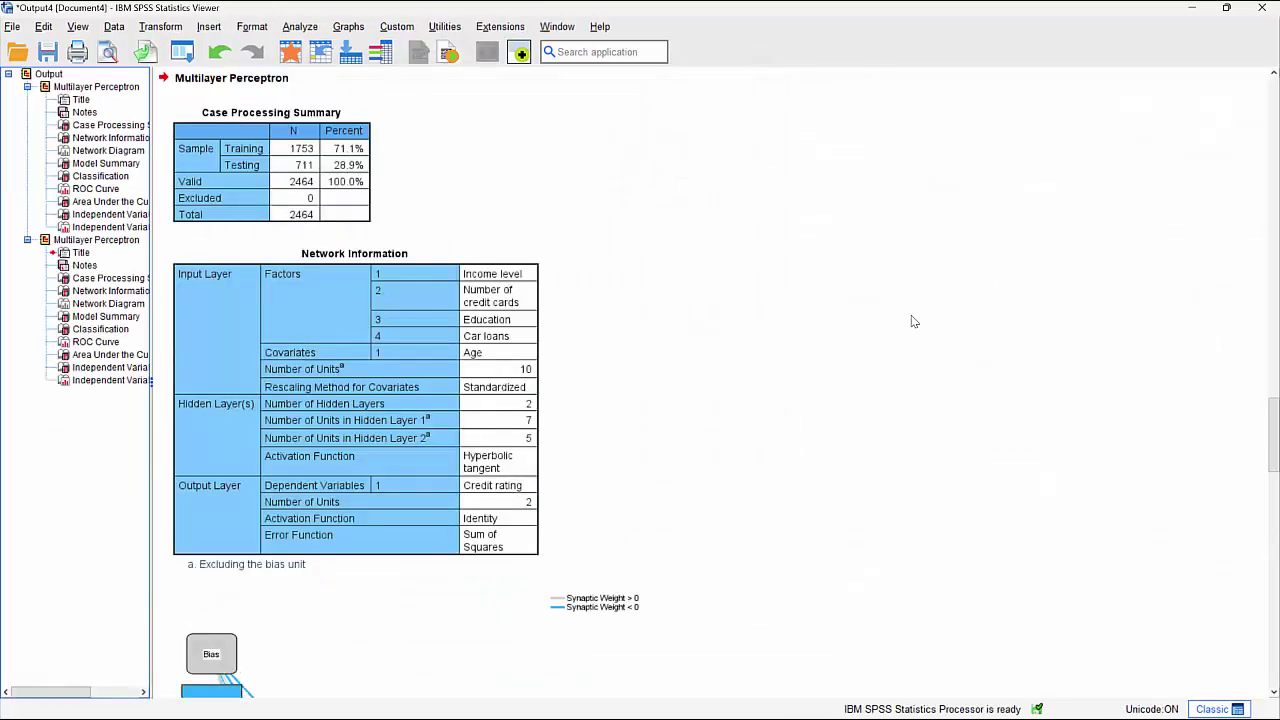
- Compare the case processing summary, model summary and classification tables of both Multilayer Perceptron runs, and examine the two-hidden-layer network diagram
left_click(100, 130)
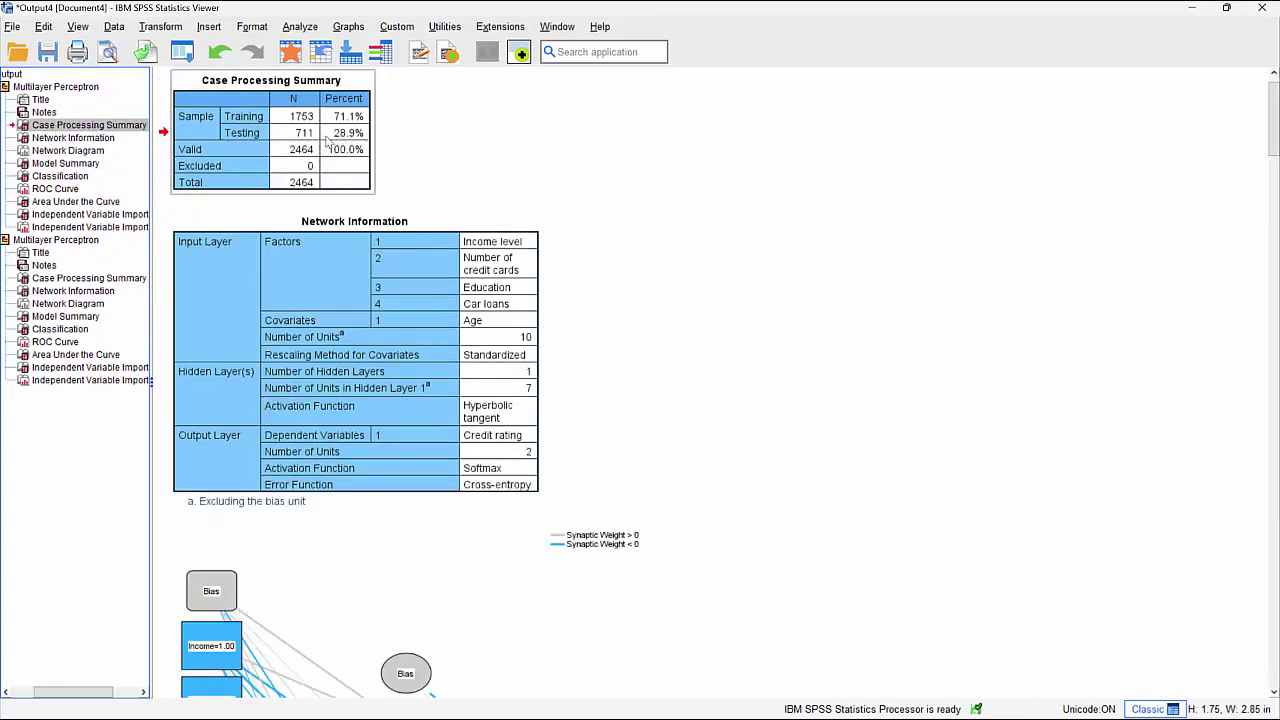
left_click(65, 164)
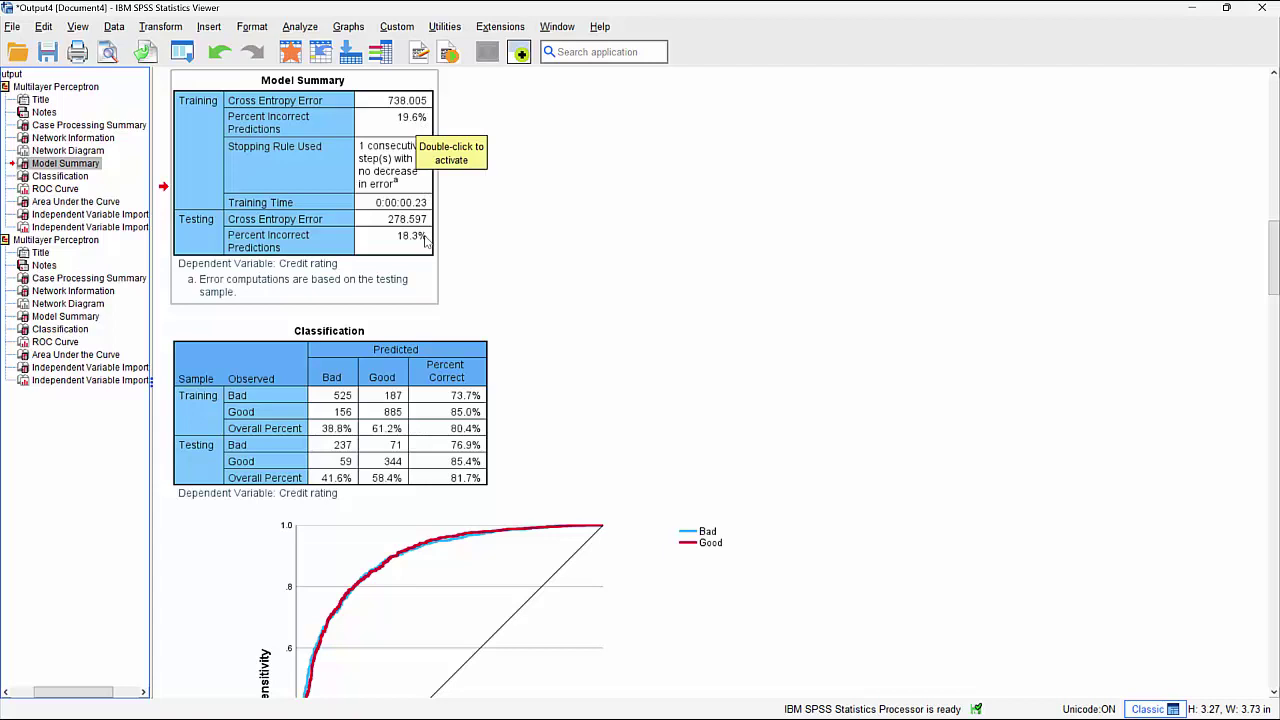
left_click(47, 318)
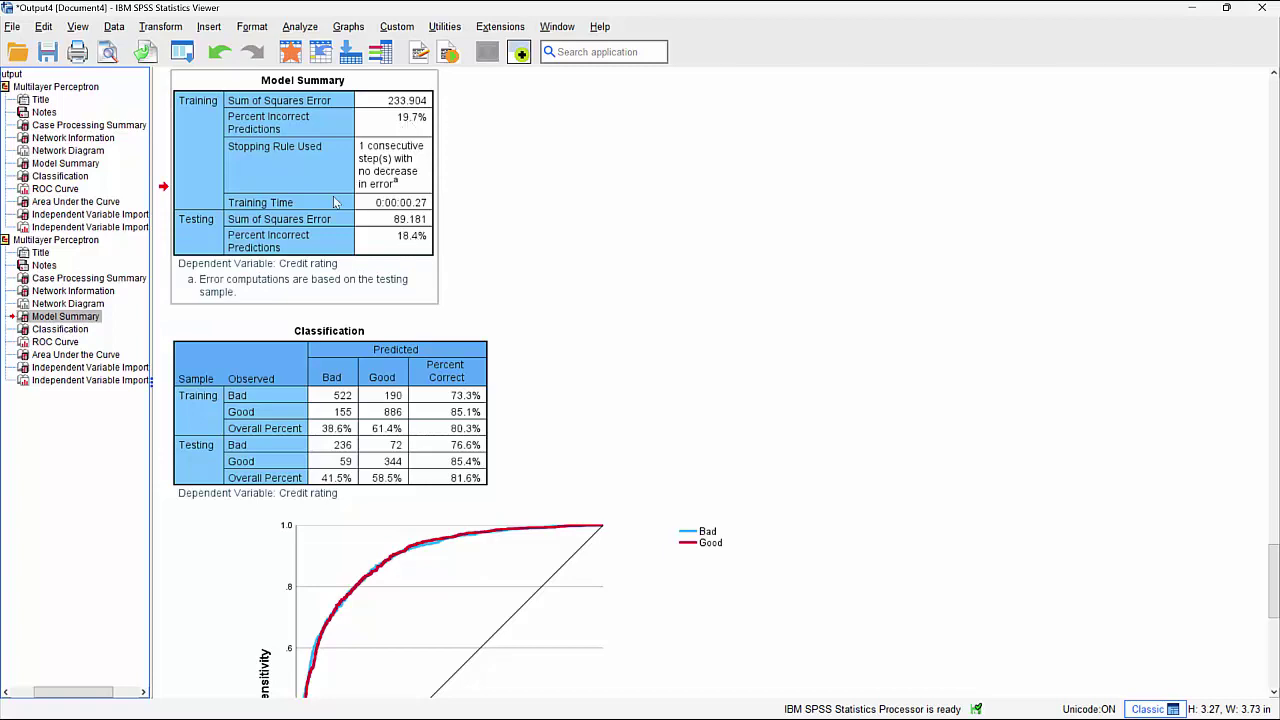
left_click(66, 330)
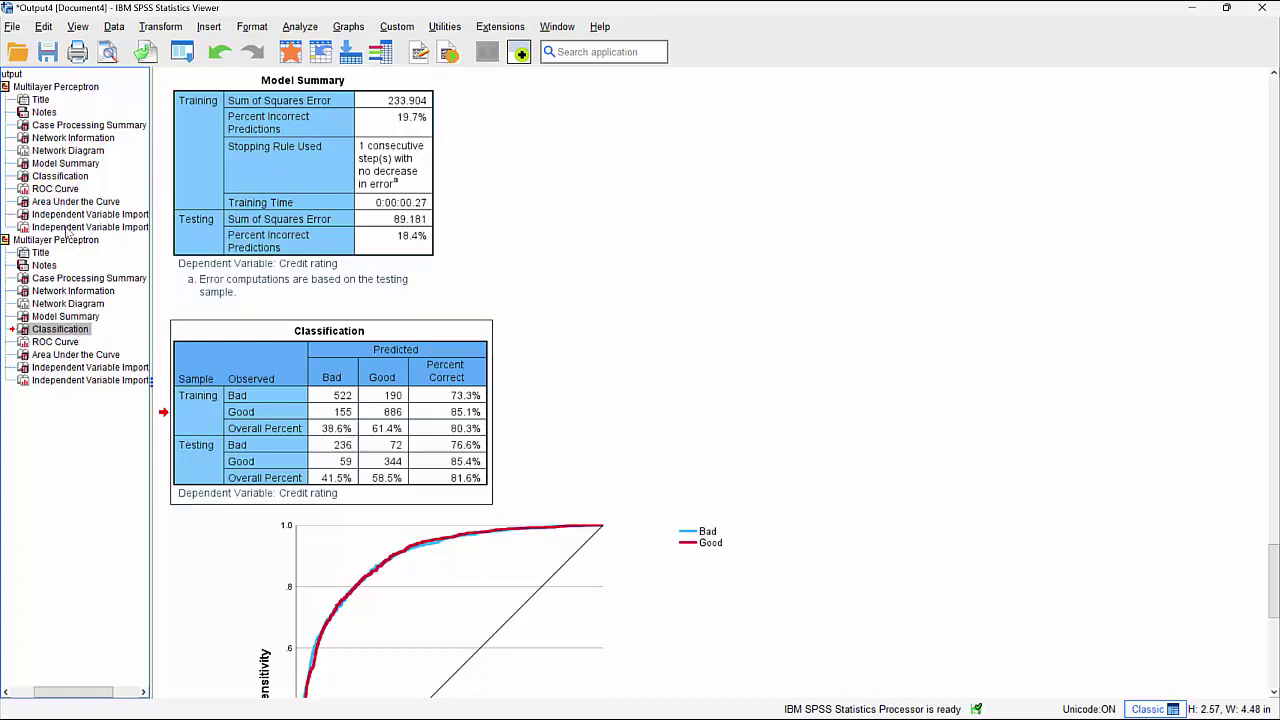
left_click(61, 177)
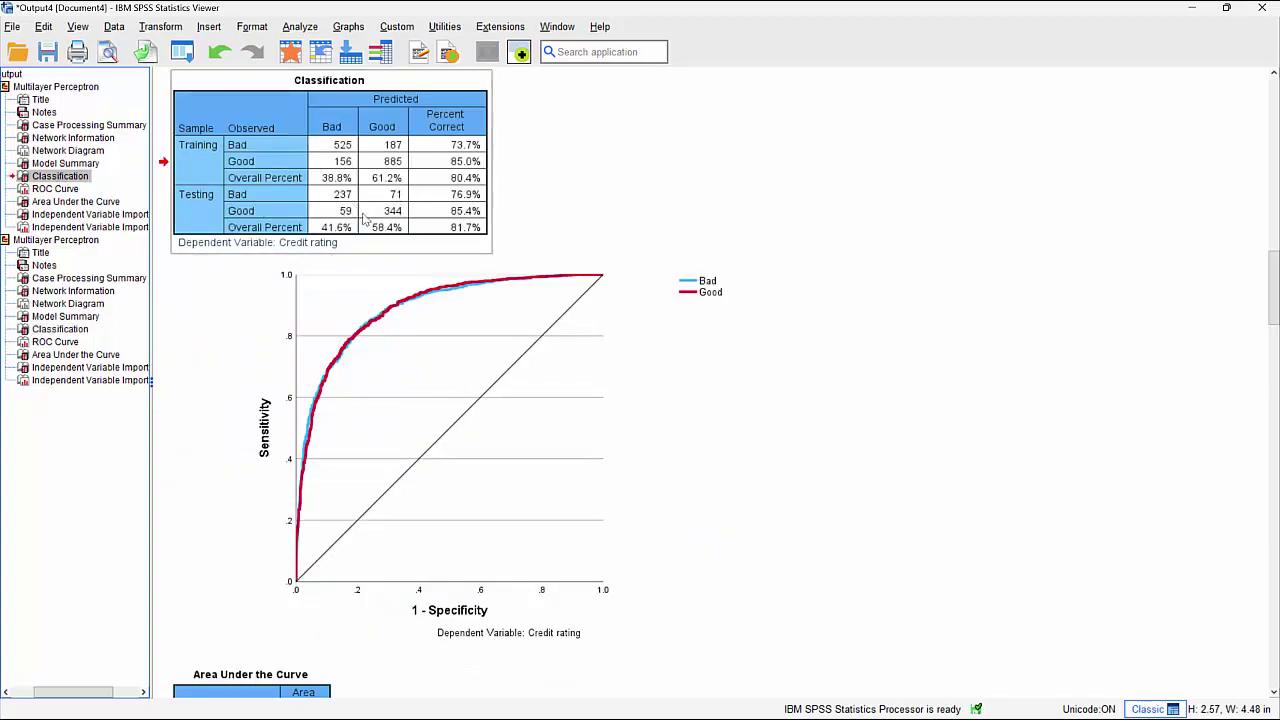
left_click(62, 330)
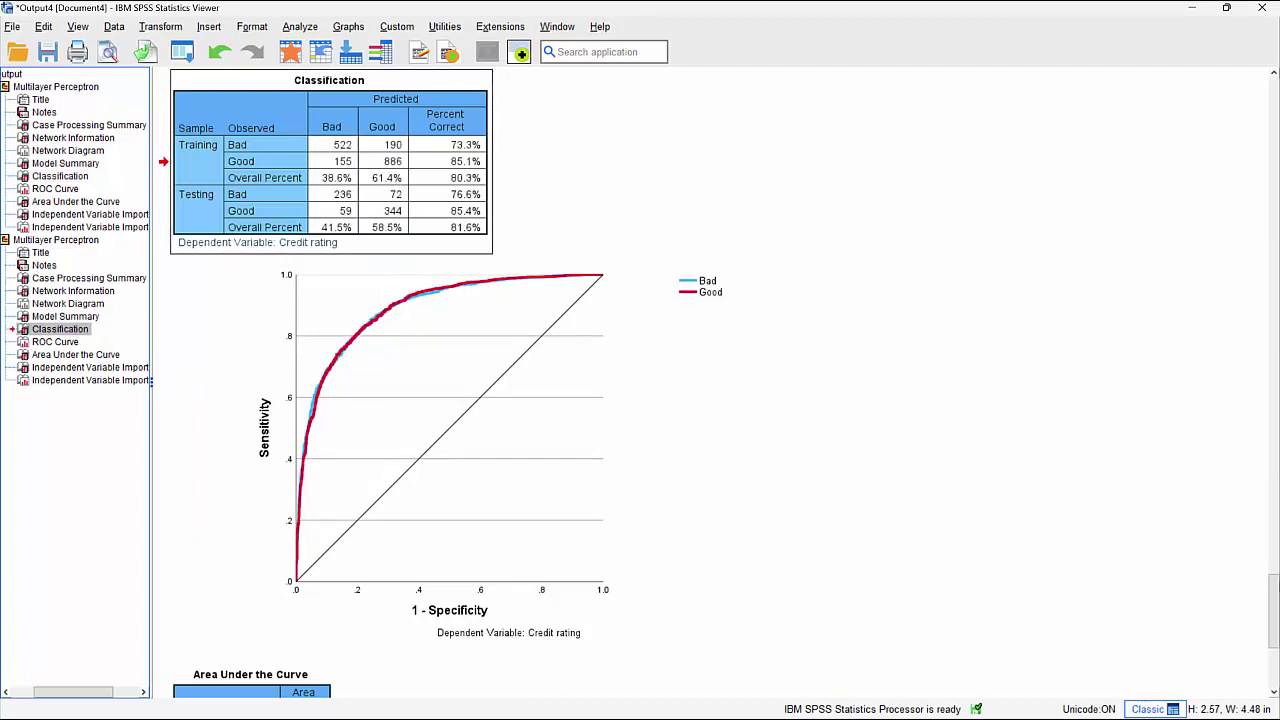
scroll(1276, 612, "down", 1)
left_click_drag(1276, 612, 1276, 466)
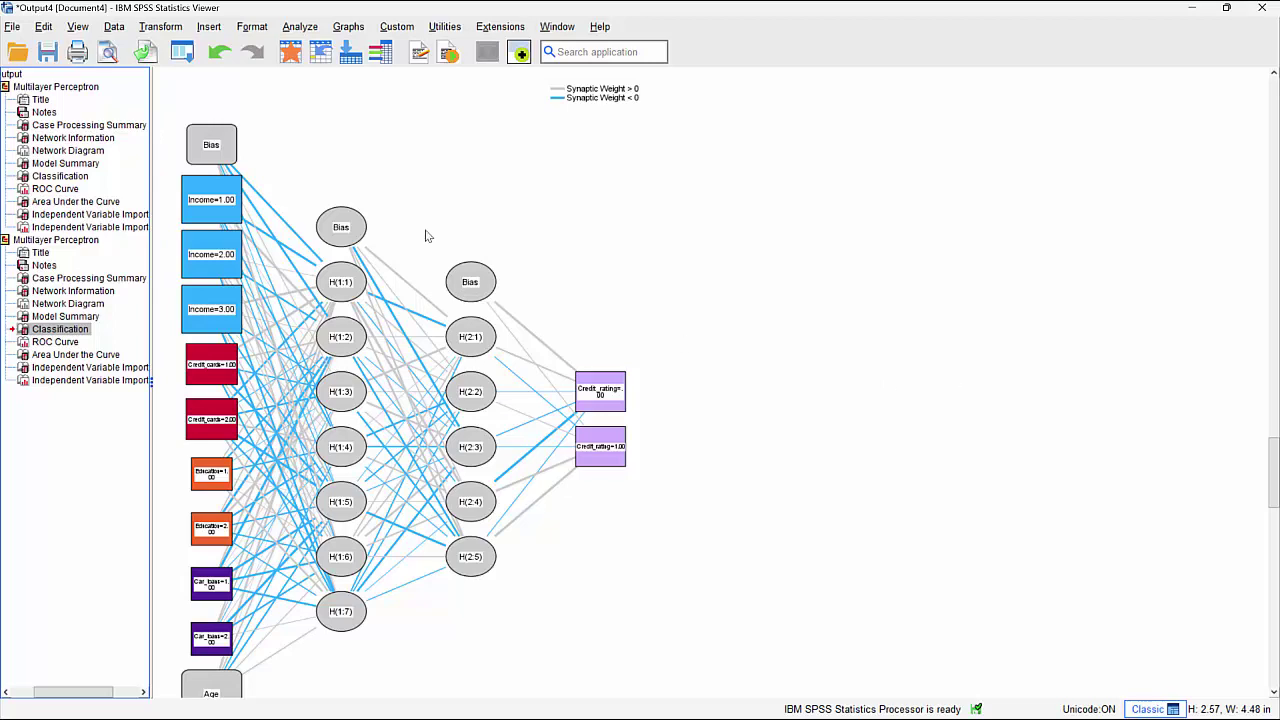
- Rerun the Multilayer Perceptron analysis with one hidden layer and a Sigmoid hidden-layer activation function
left_click(184, 58)
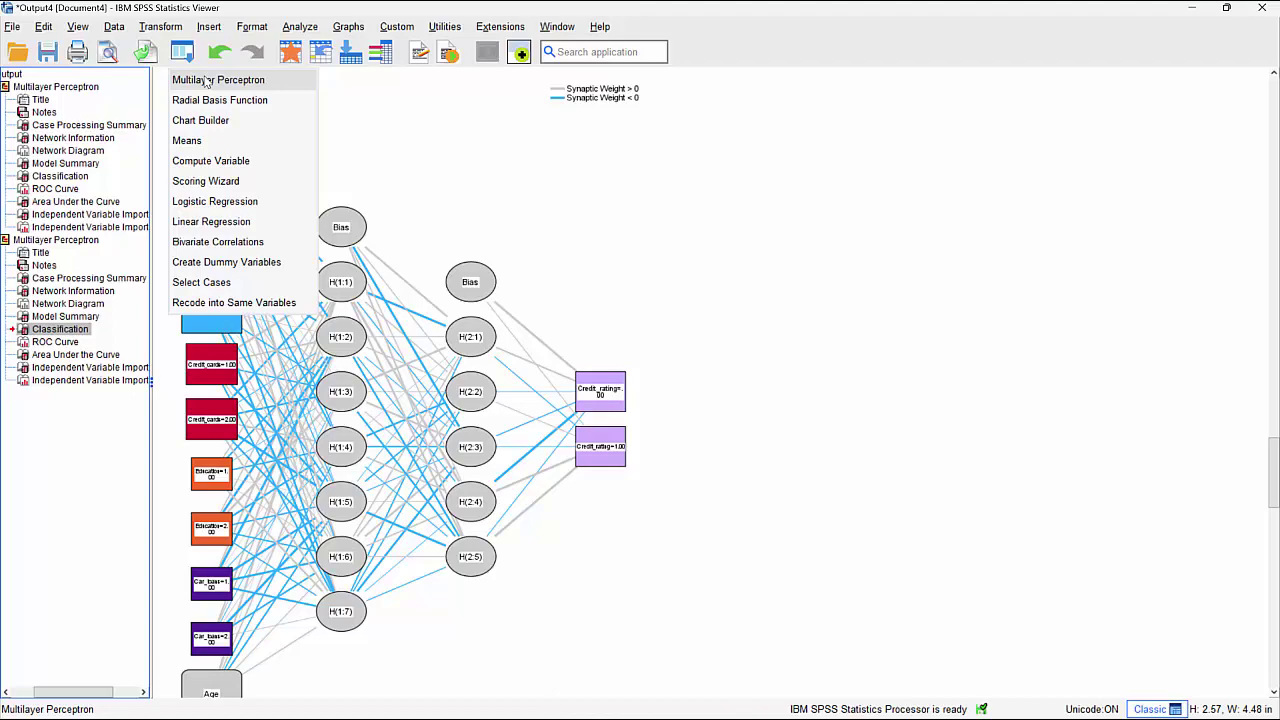
left_click(205, 80)
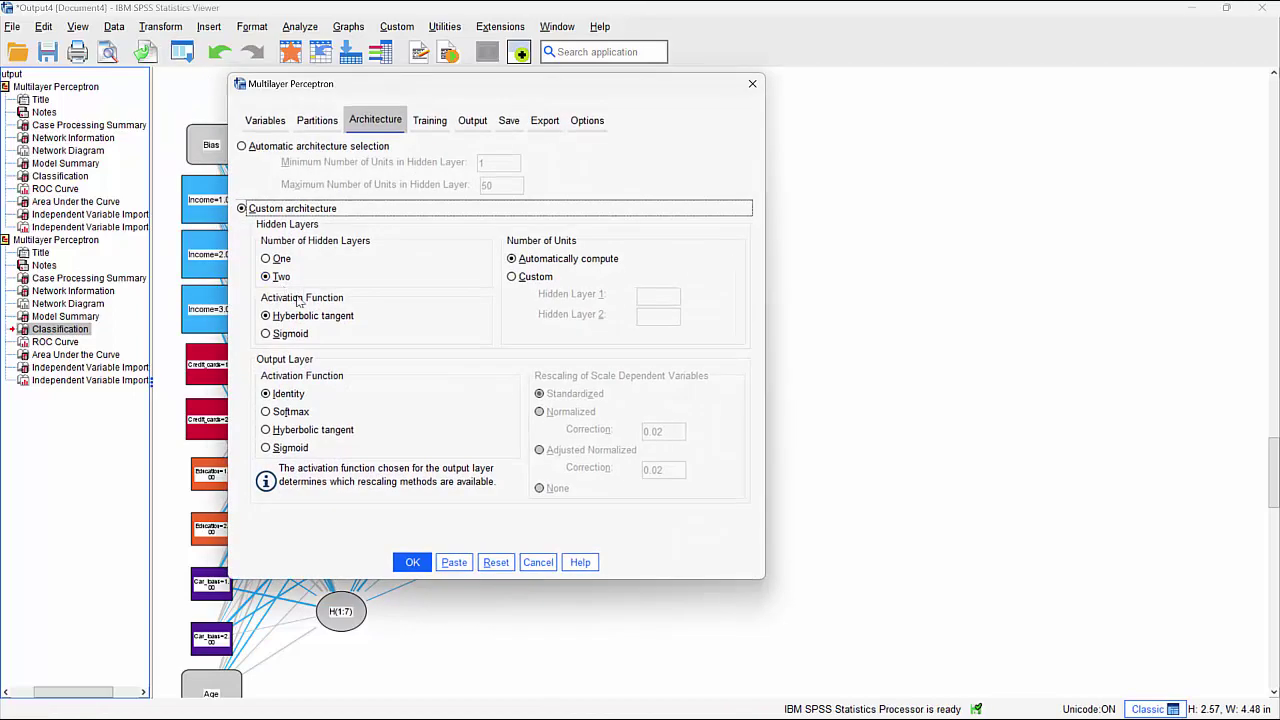
left_click(279, 262)
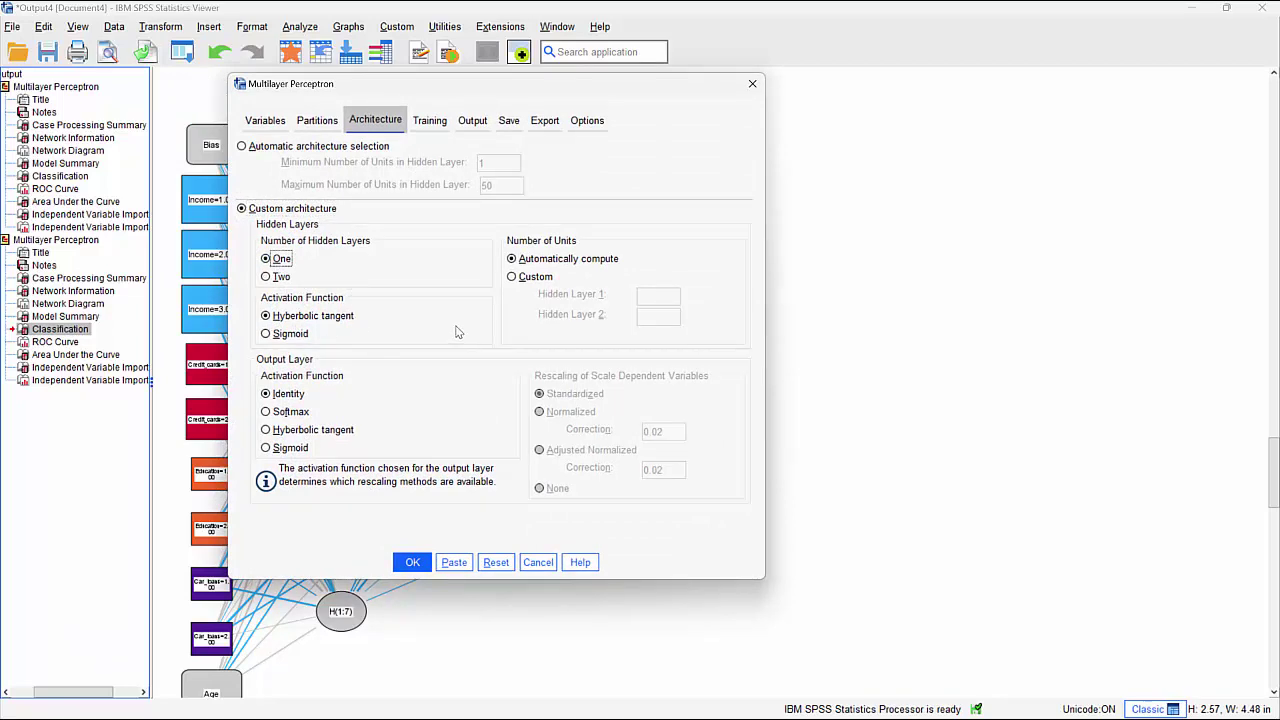
left_click_drag(454, 96, 778, 78)
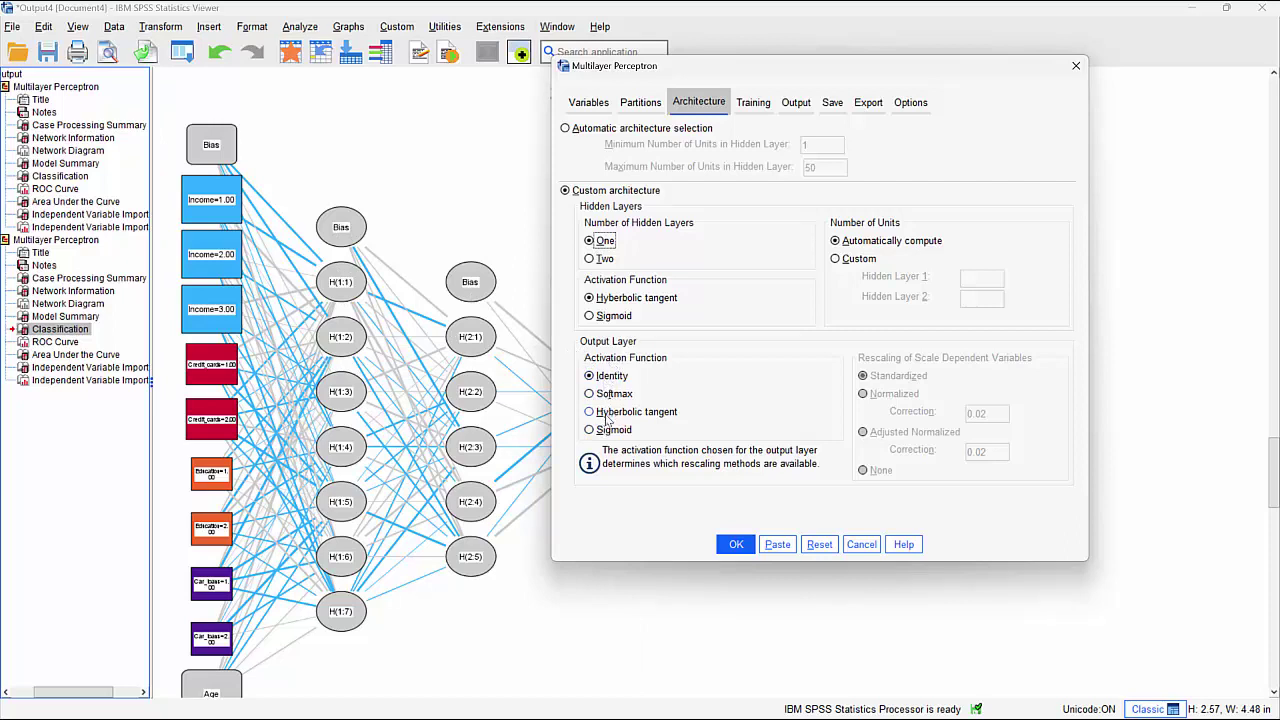
left_click(590, 316)
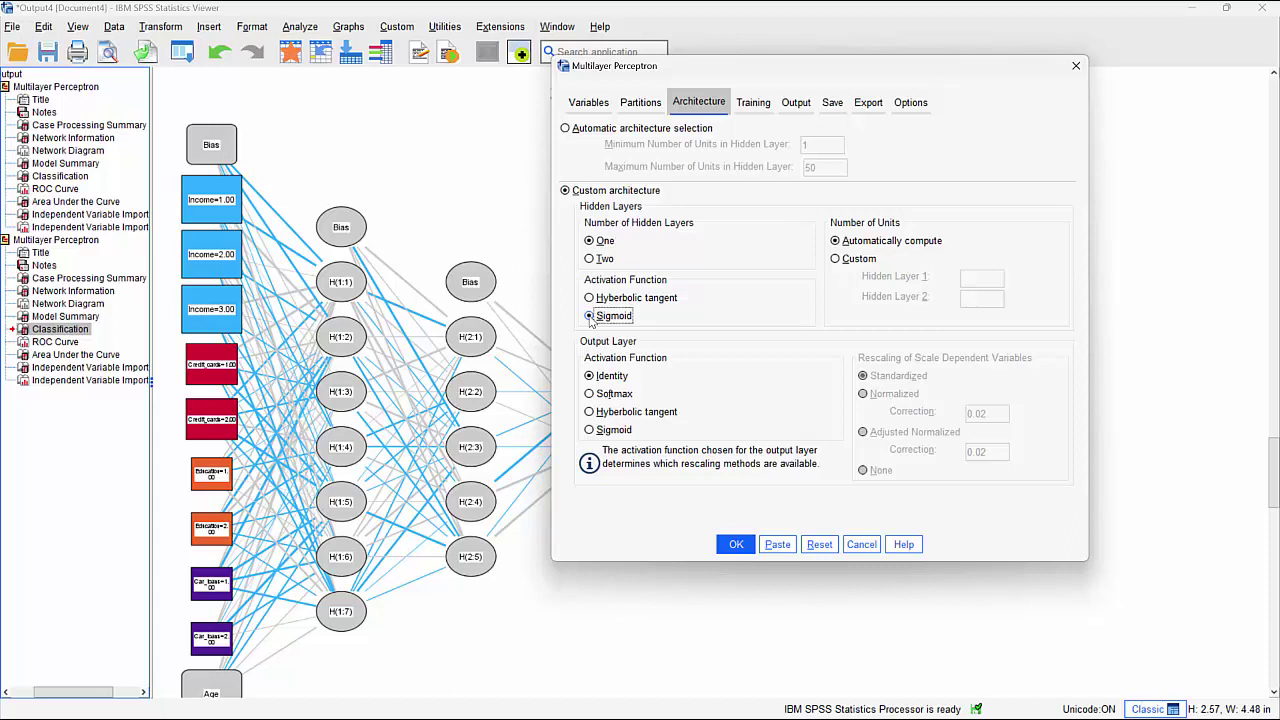
left_click(736, 546)
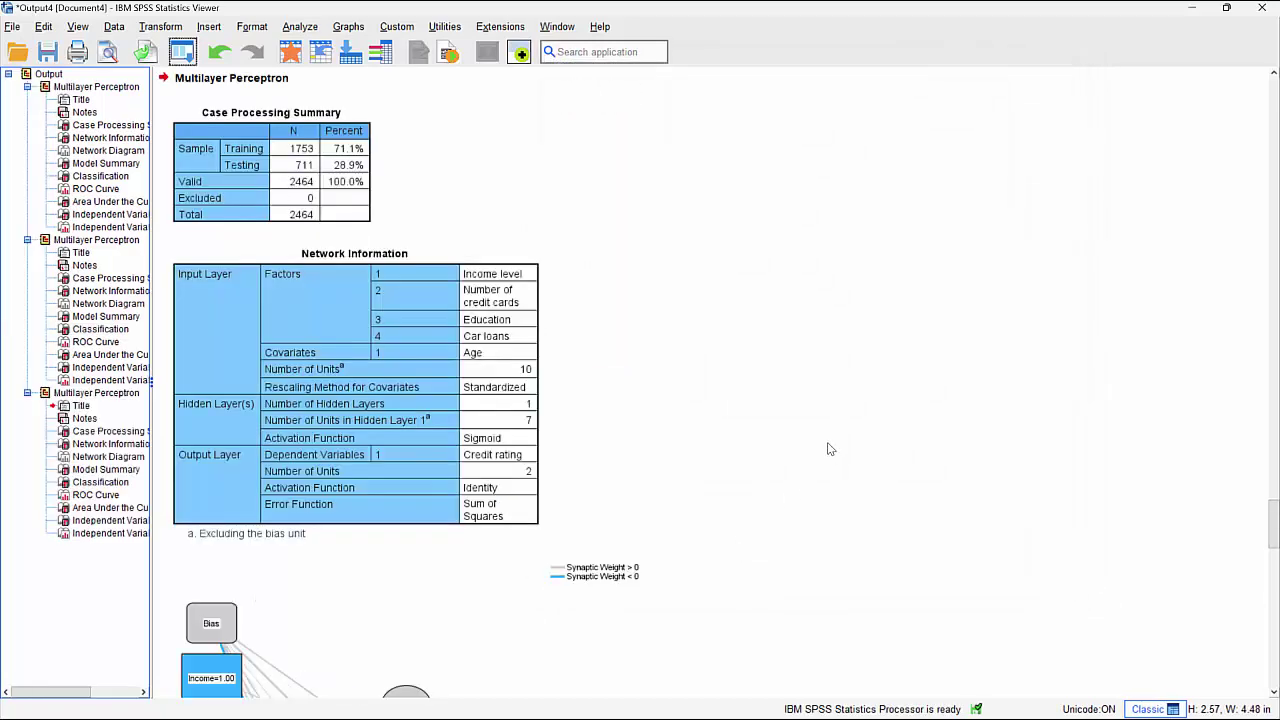
- Inspect the sigmoid model's network information and diagram, and delete the two-hidden-layer Multilayer Perceptron results from the output
scroll(826, 446, "down", 5)
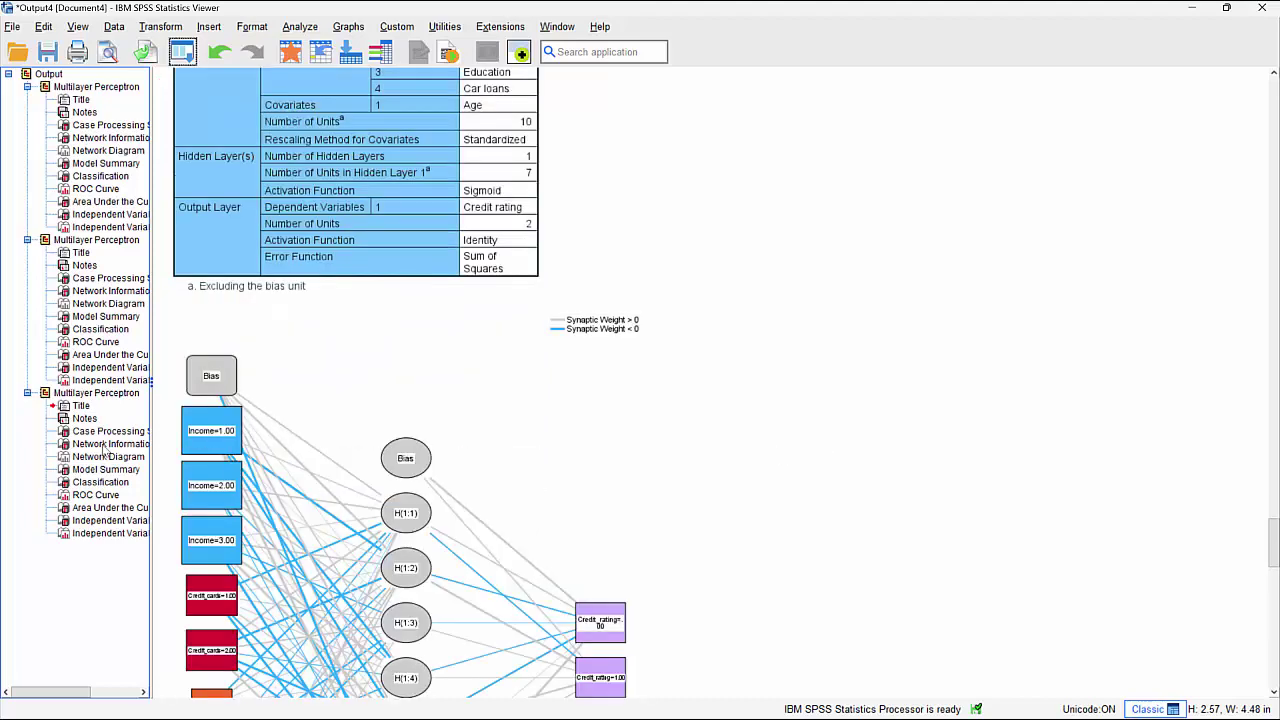
left_click(106, 445)
left_click(601, 542)
scroll(590, 535, "down", 5)
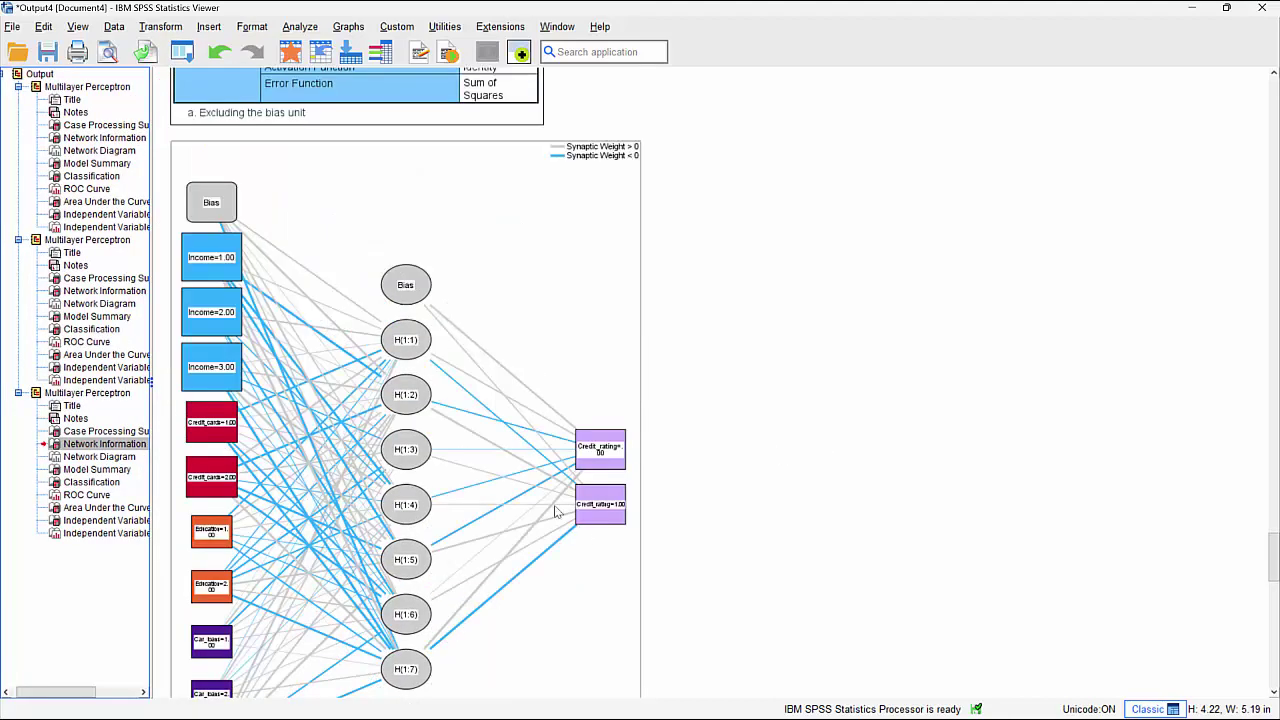
left_click(46, 243)
left_click(52, 243)
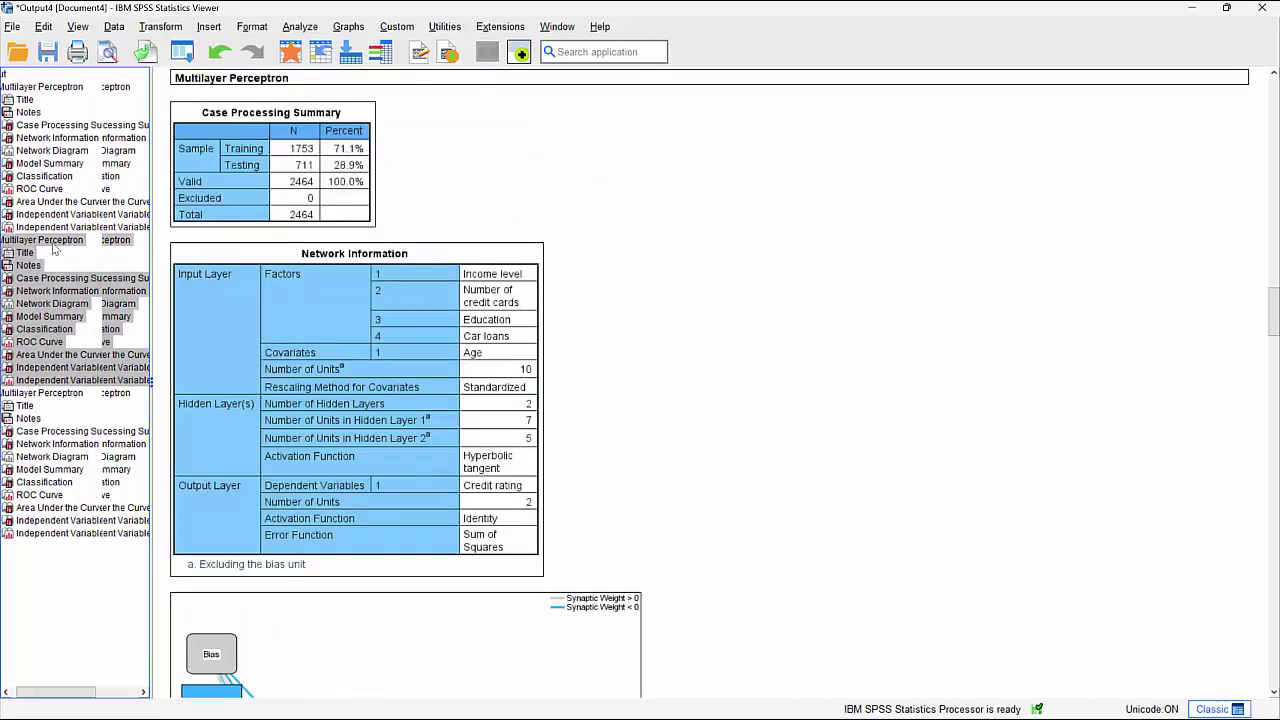
- Compare the model summary, classification, area under the curve and independent variable importance between the first and the sigmoid Multilayer Perceptron runs
left_click_drag(90, 691, 66, 691)
left_click(76, 316)
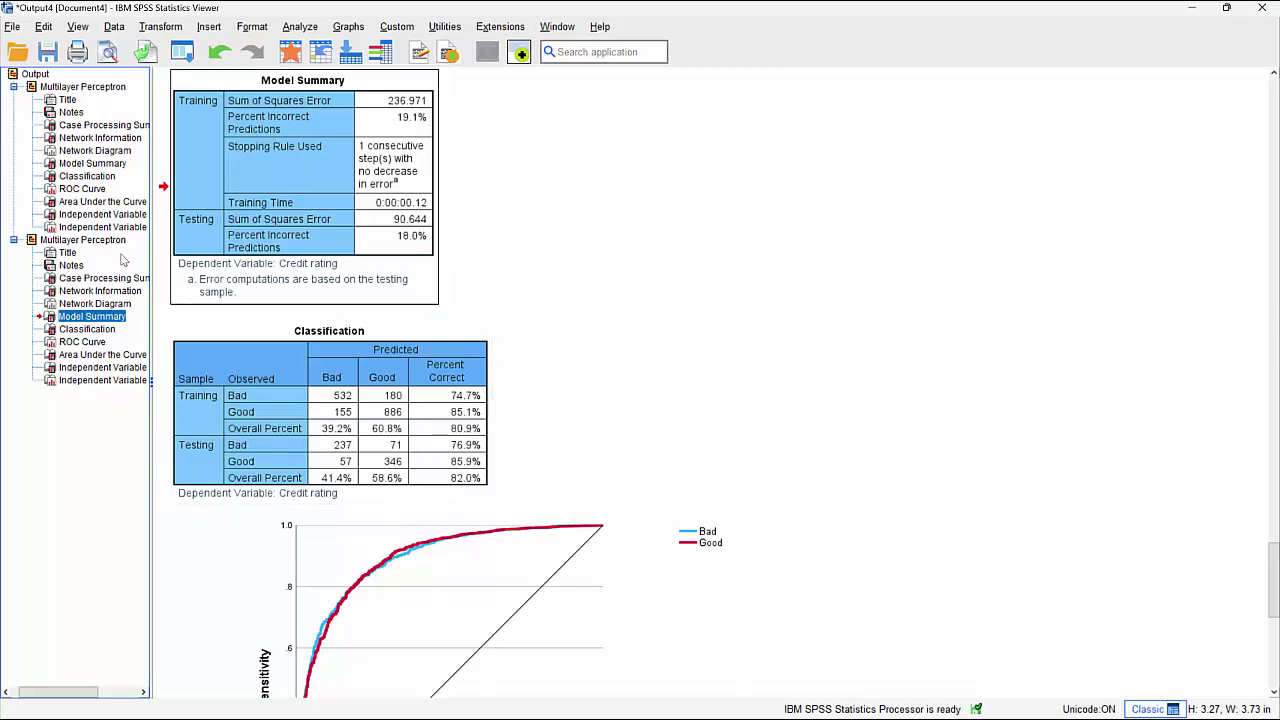
left_click(93, 165)
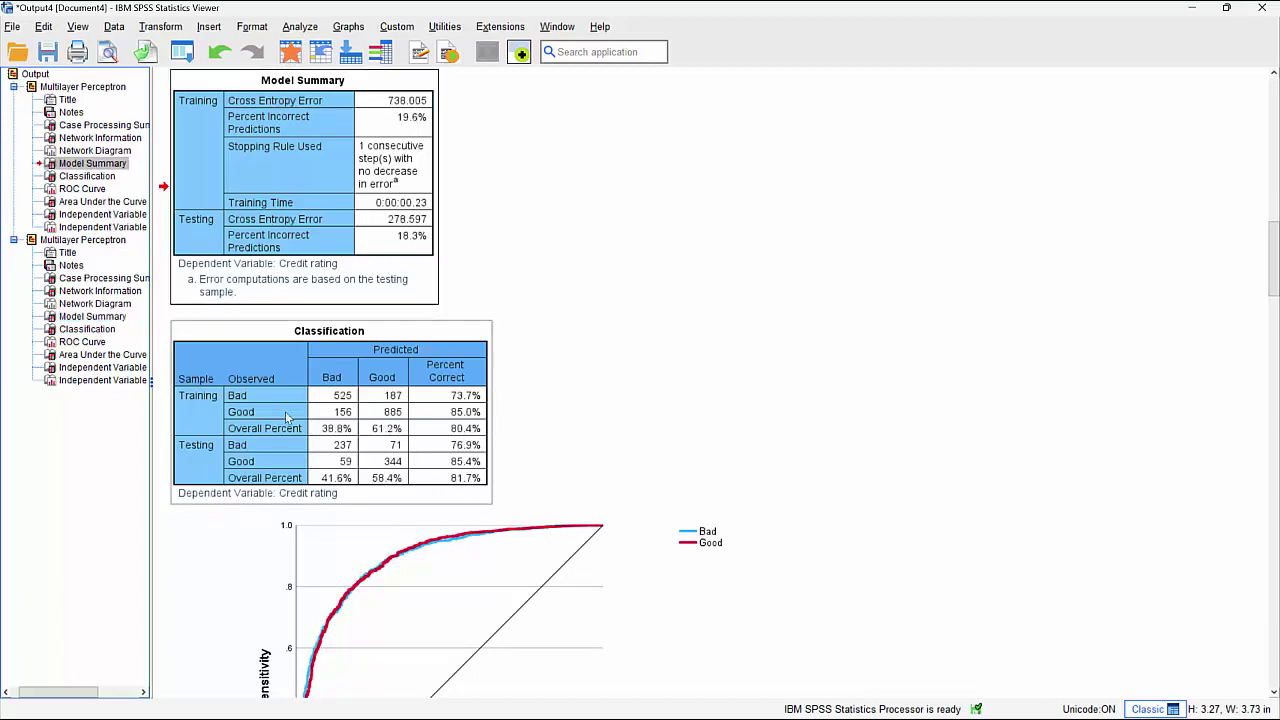
left_click(78, 329)
left_click(354, 344)
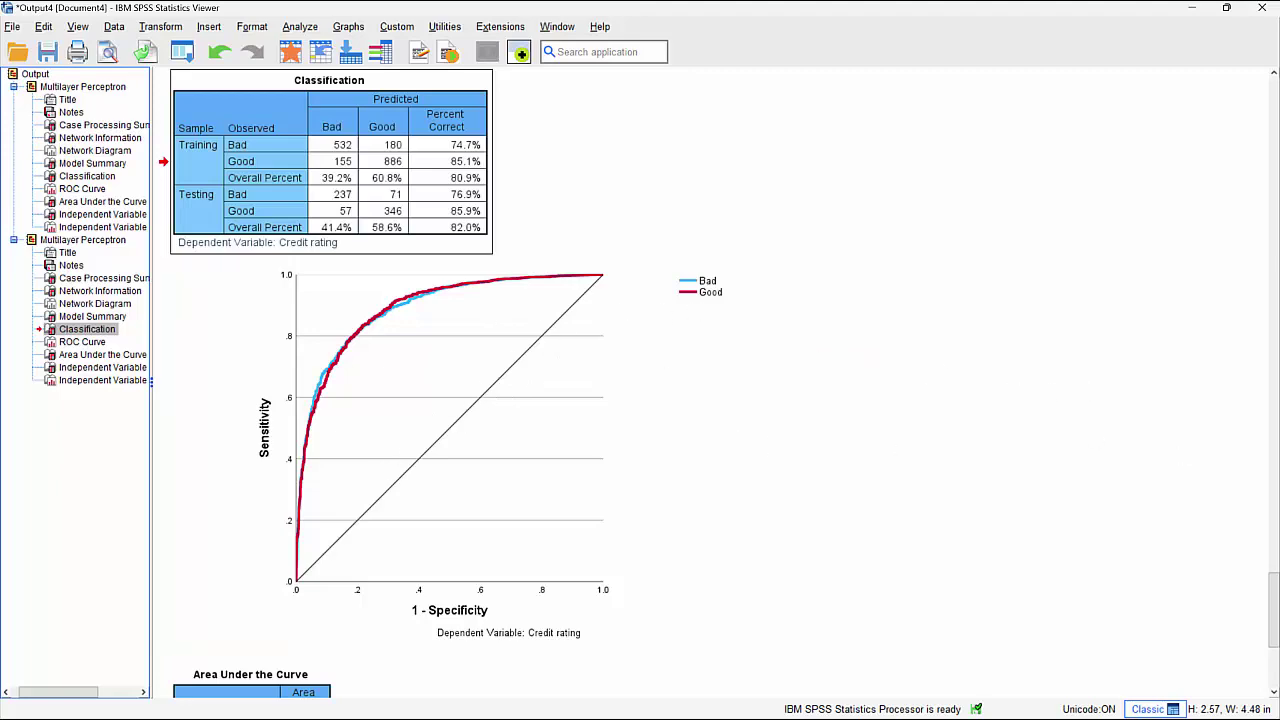
mouse_move(1274, 612)
left_mouse_down()
mouse_move(1275, 646)
mouse_move(1275, 620)
left_mouse_up()
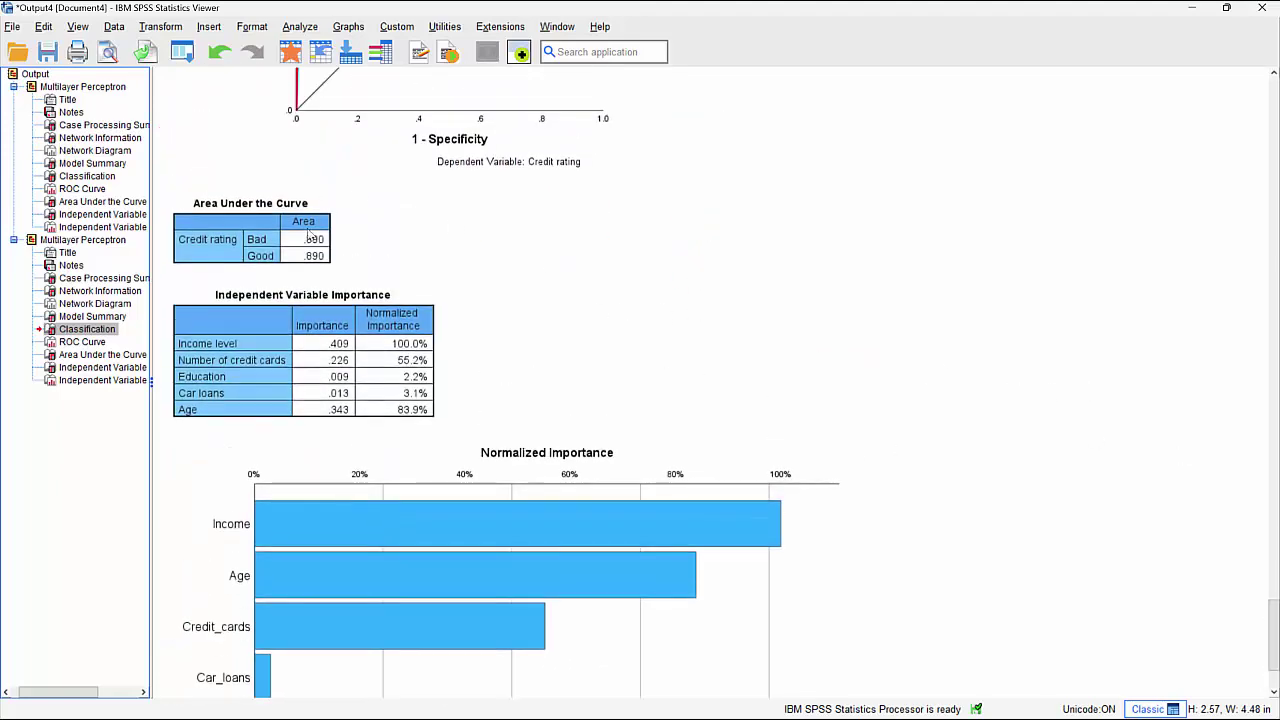
left_click(316, 257)
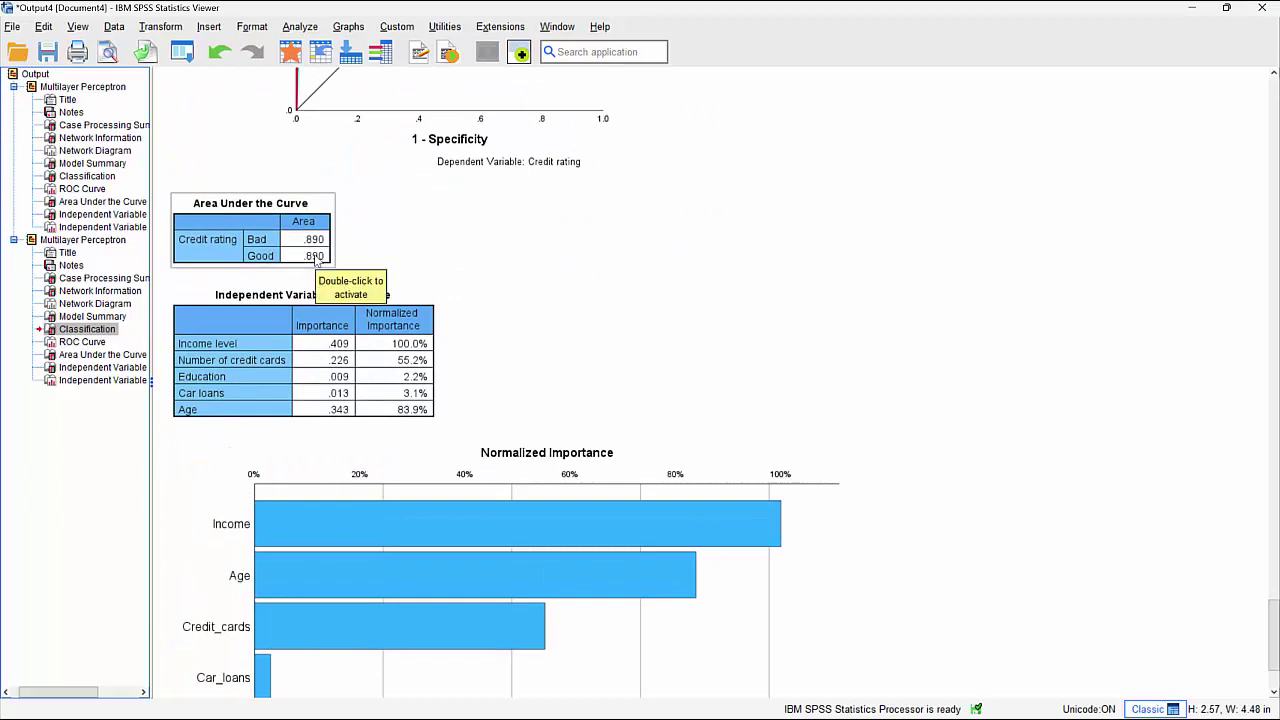
left_click(86, 202)
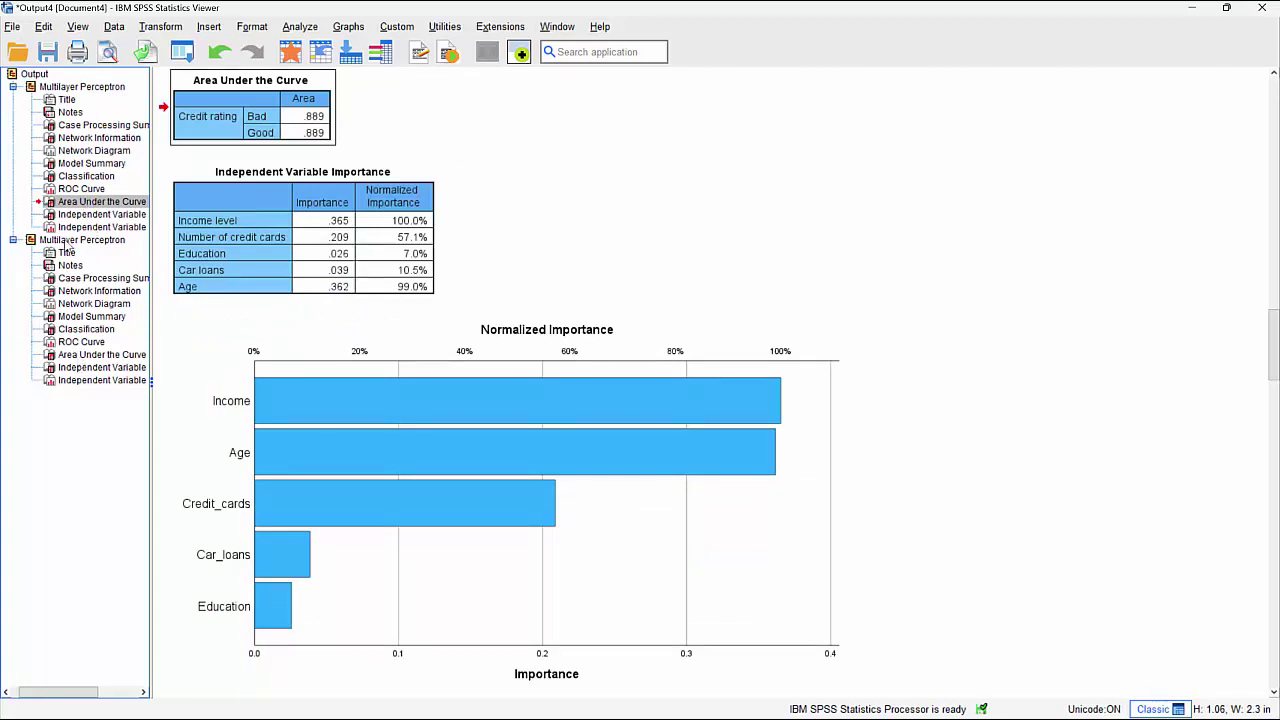
left_click(74, 382)
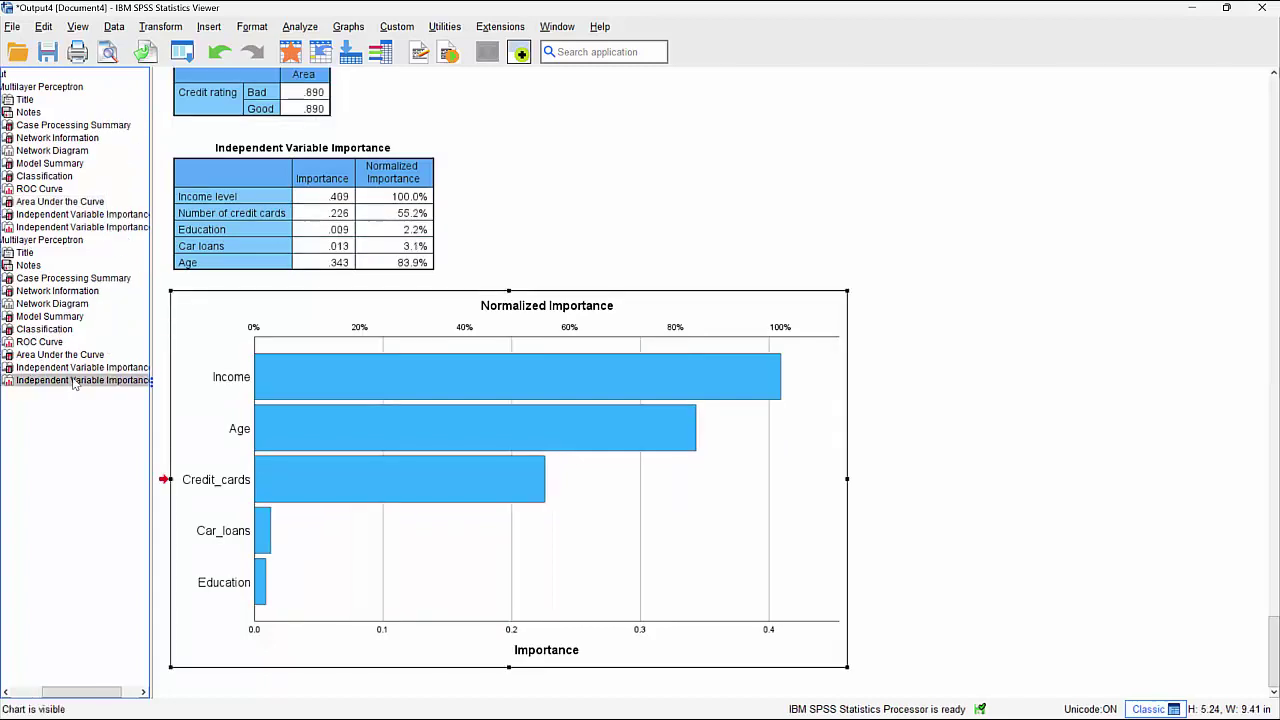
left_click(716, 386)
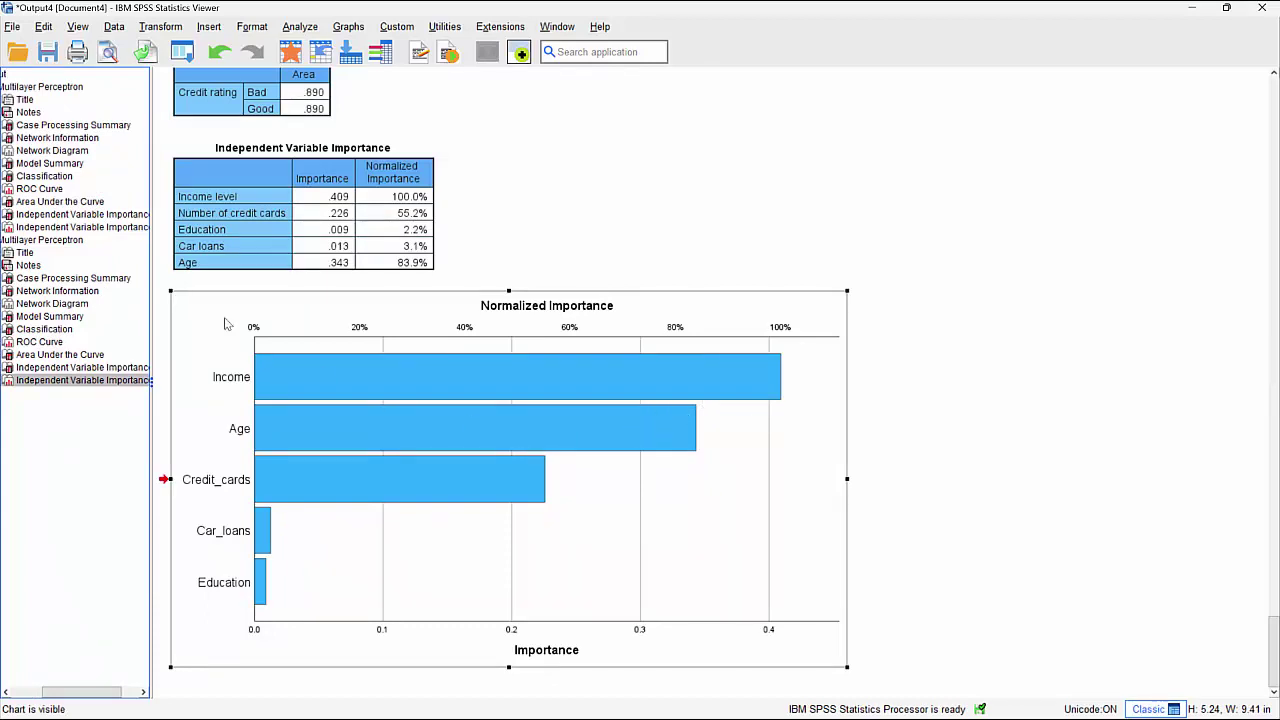
left_click(44, 228)
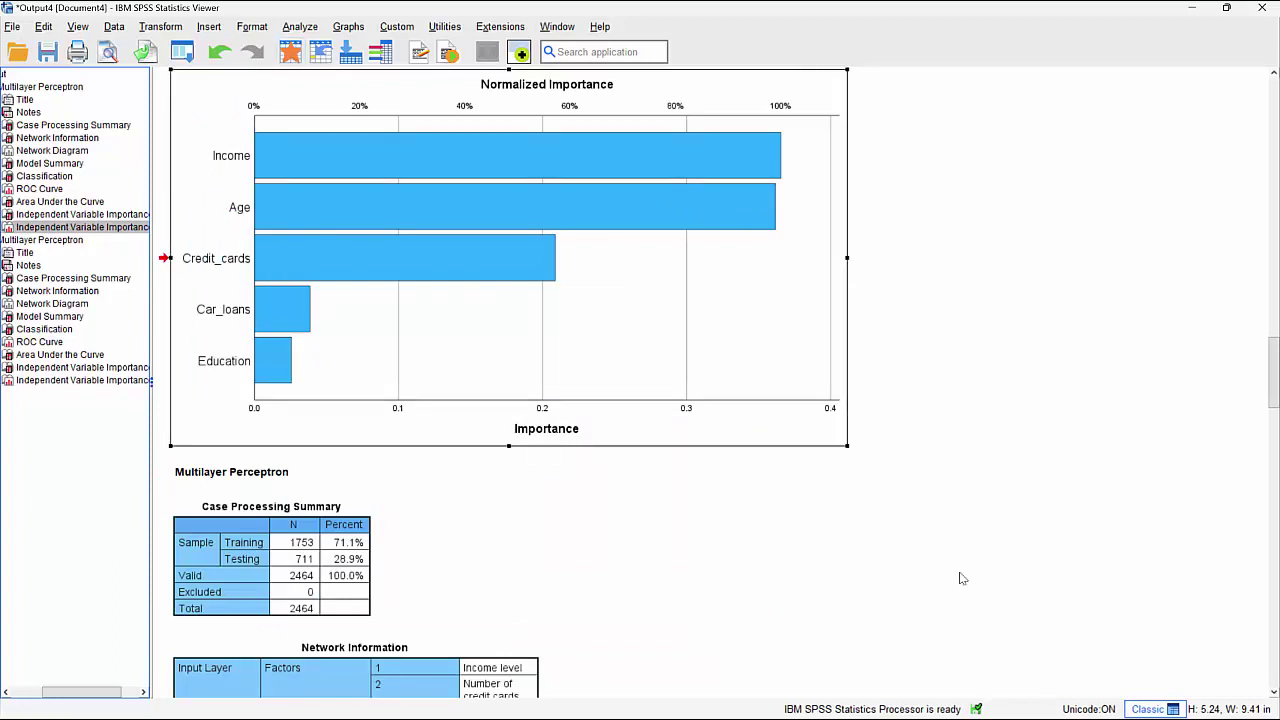
scroll(940, 573, "down", 5)
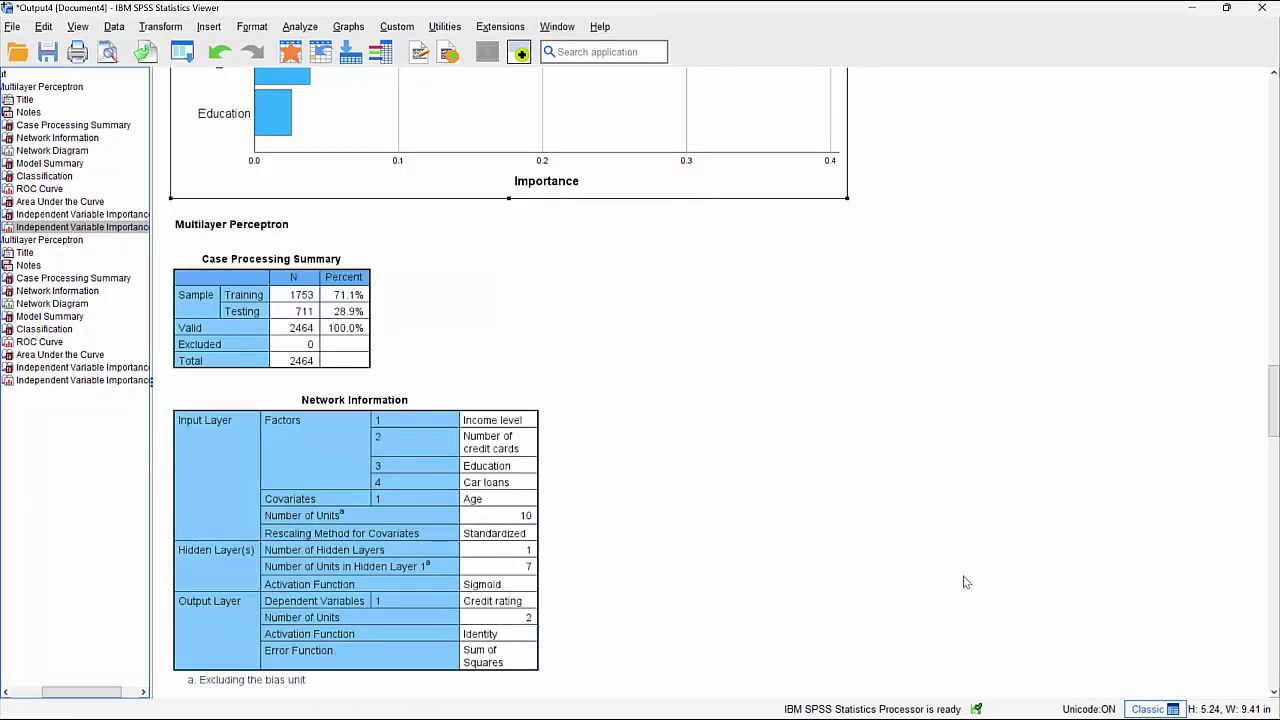
- Reopen the Multilayer Perceptron analysis and review its partition, architecture and training settings
left_click(182, 51)
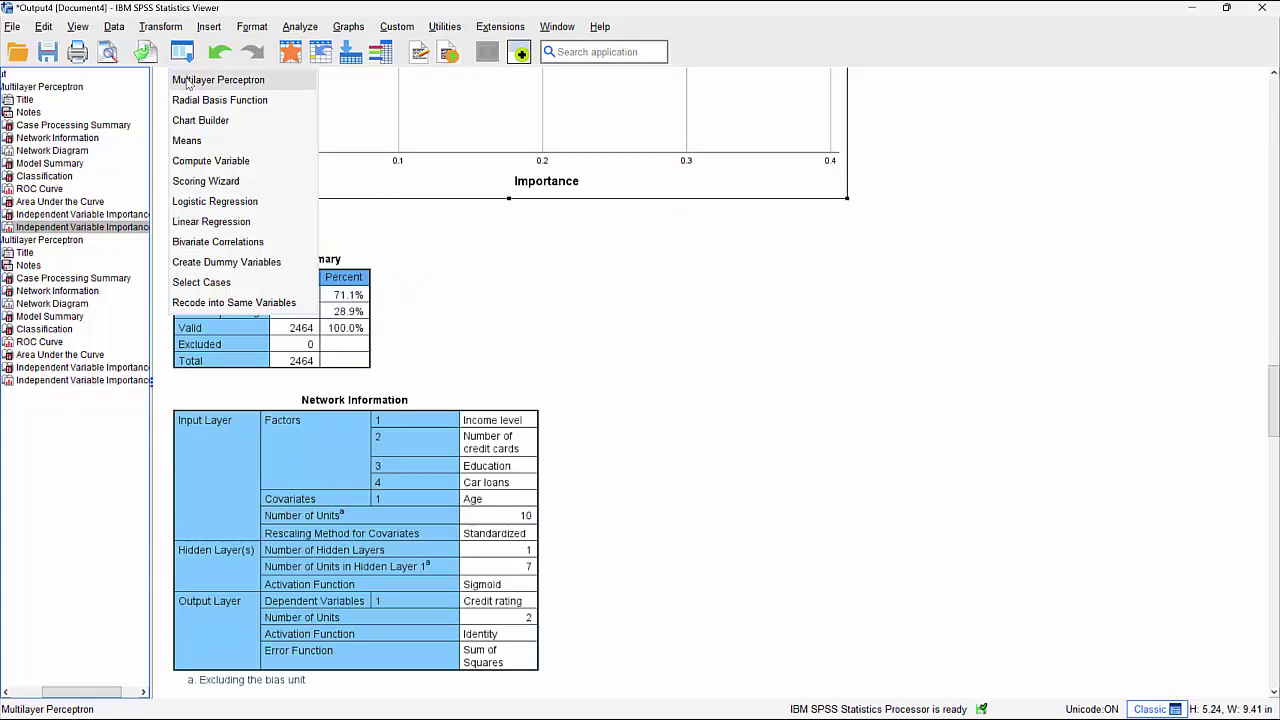
left_click(186, 82)
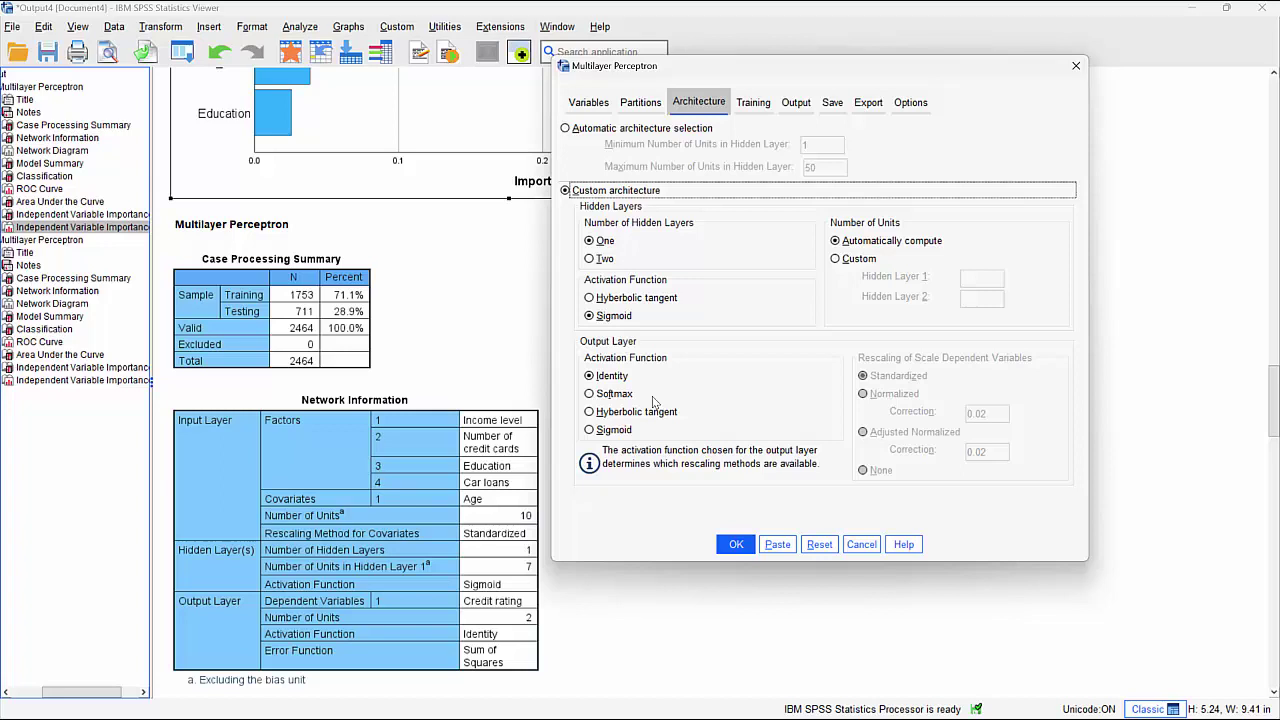
left_click(640, 102)
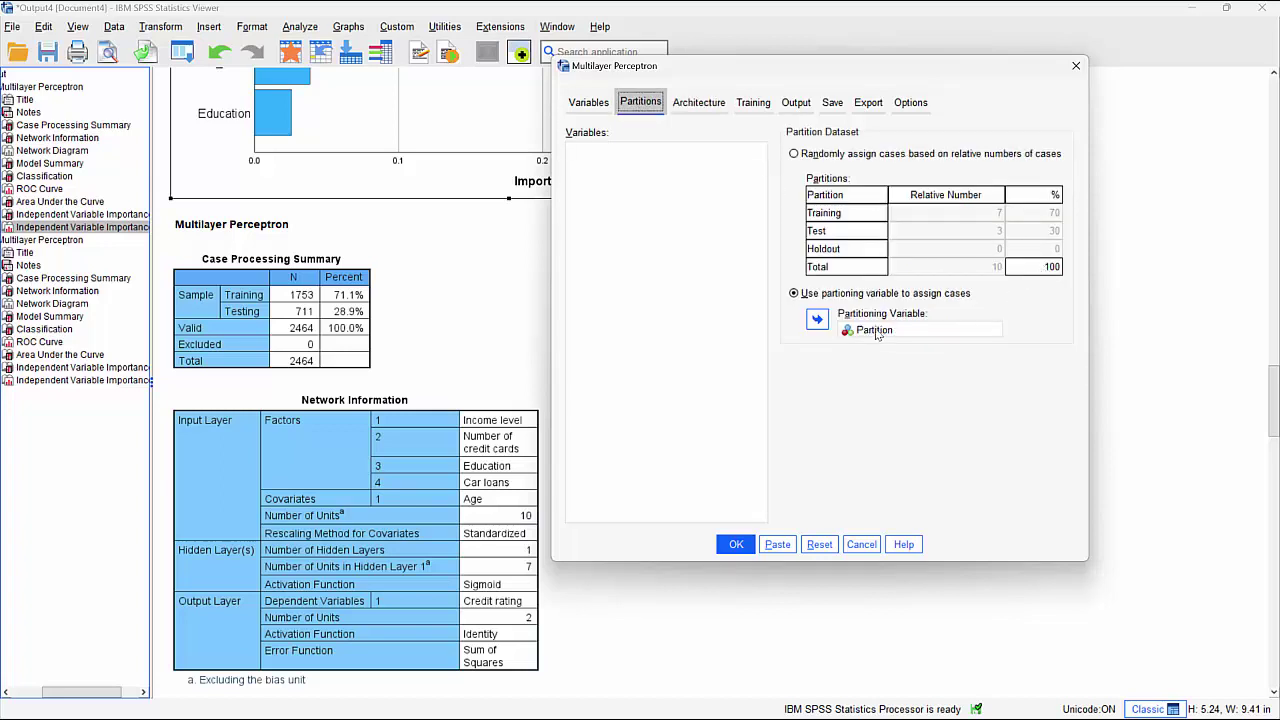
left_click(694, 104)
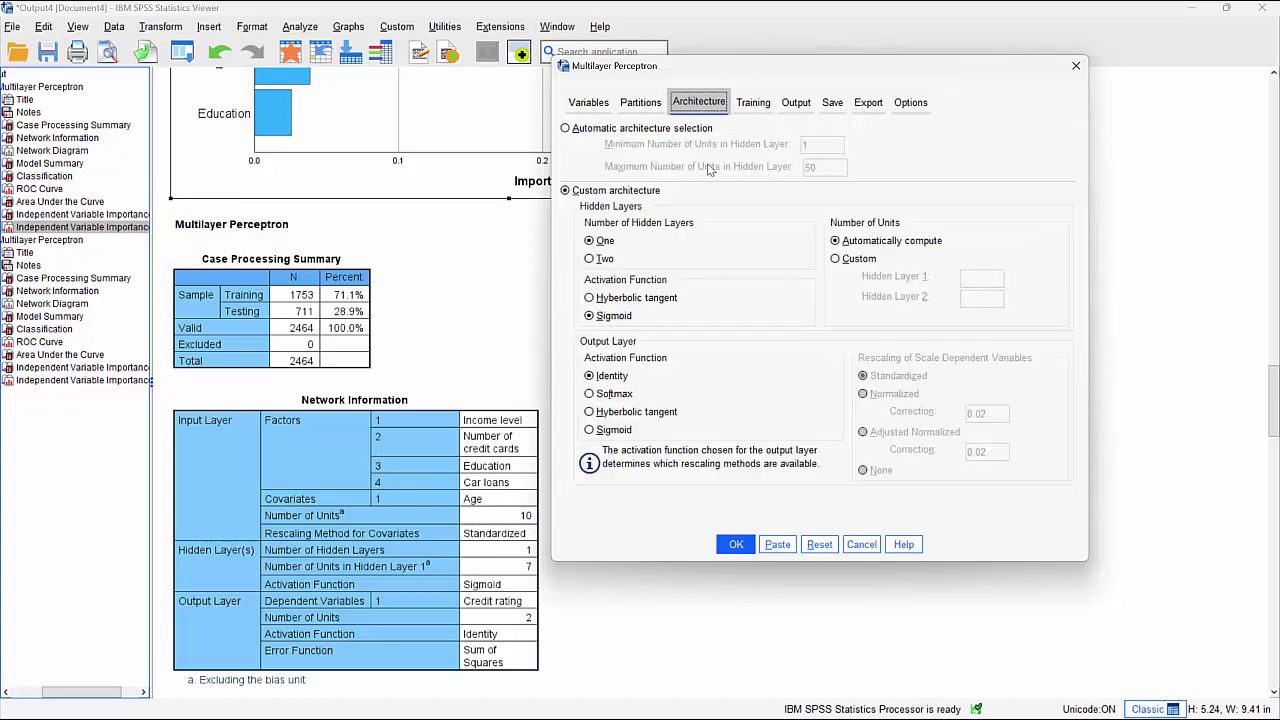
left_click(757, 106)
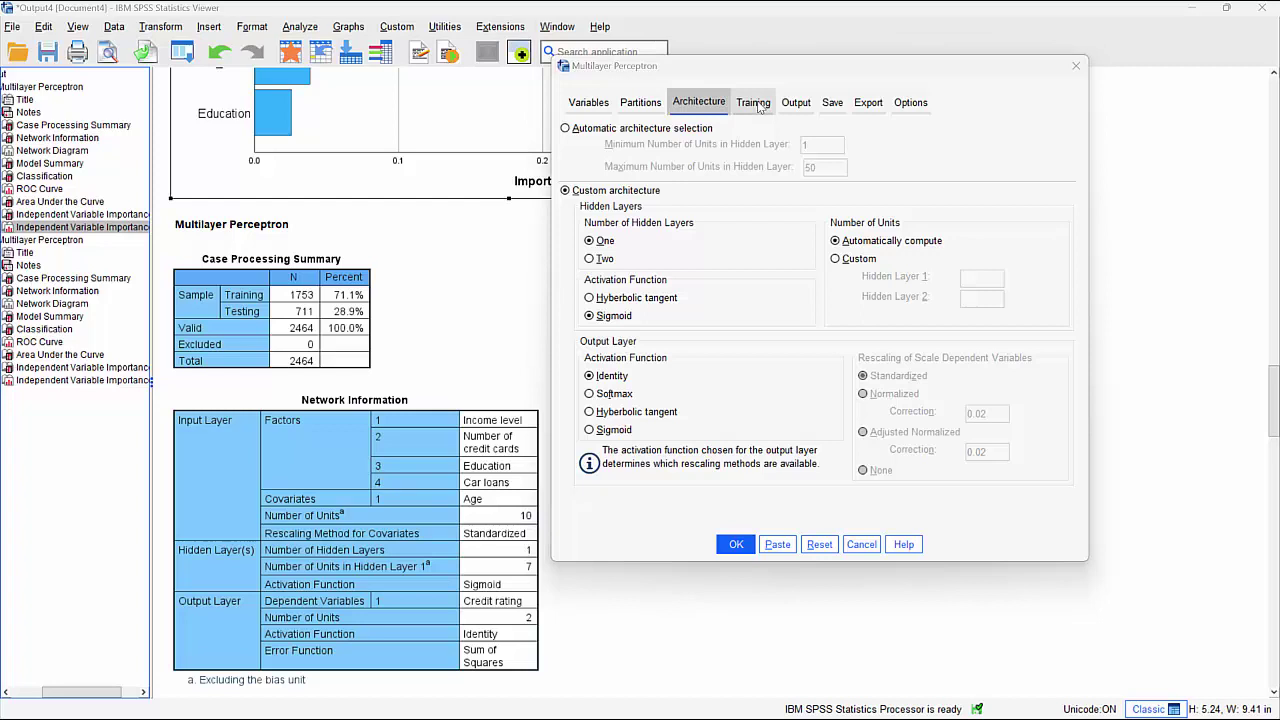
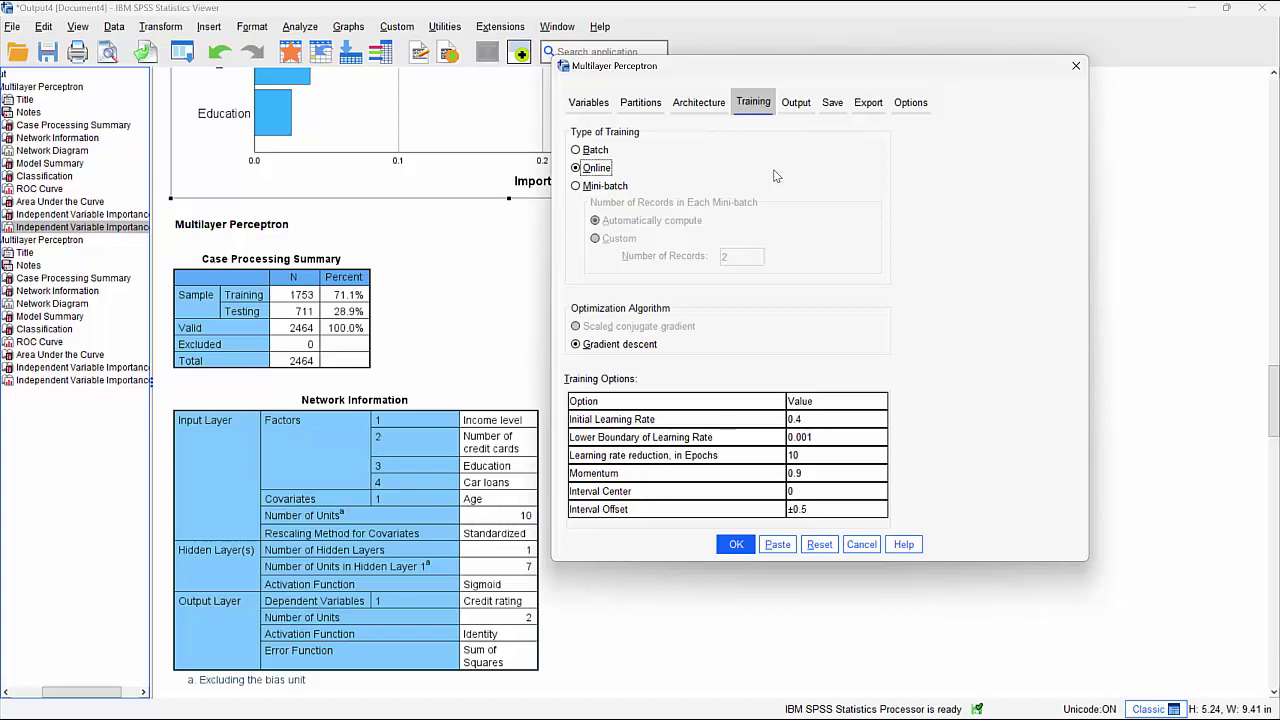
- Choose Mini-batch training with a custom number of 5 records in each mini-batch
left_click(578, 187)
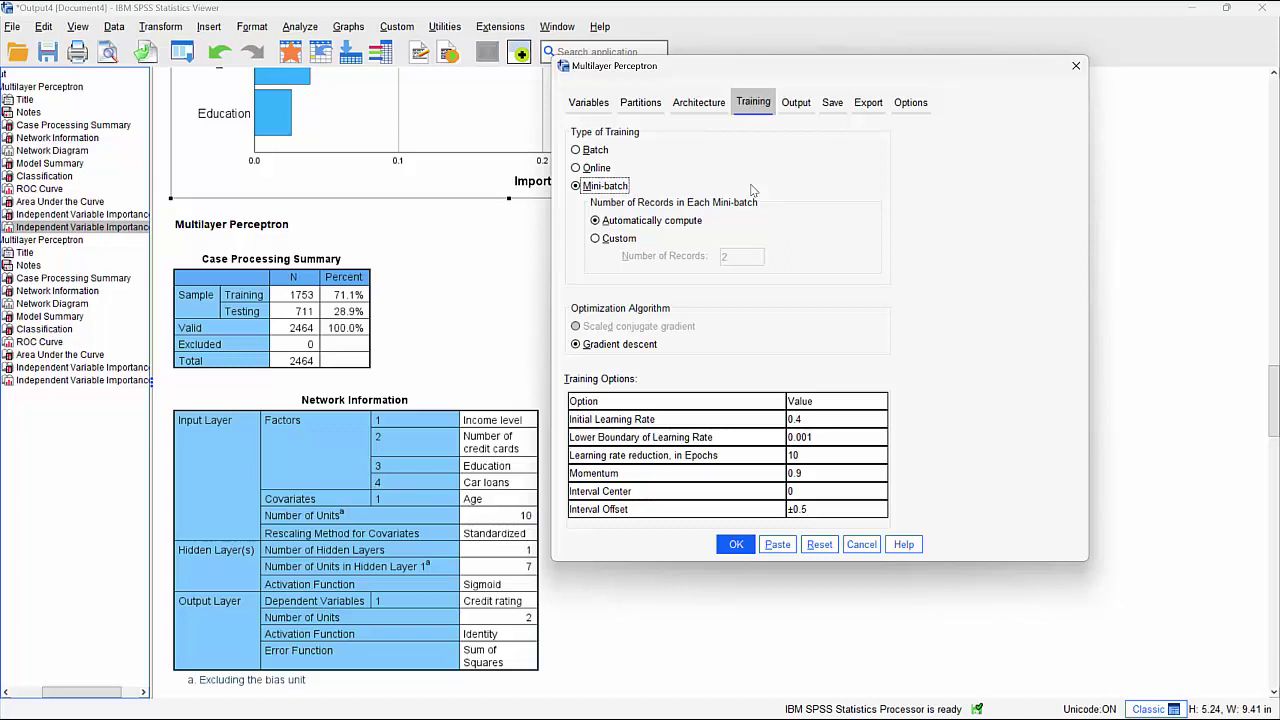
left_click(596, 238)
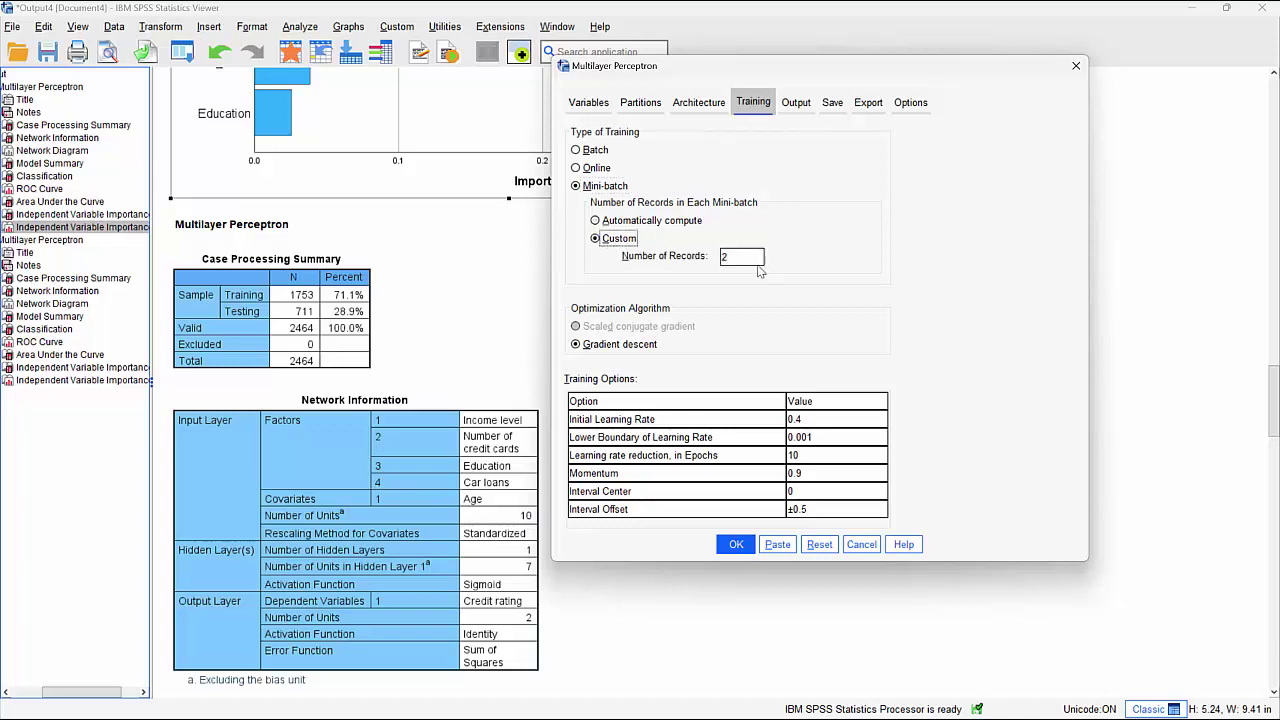
left_click(728, 257)
double_click(728, 257)
type("5")
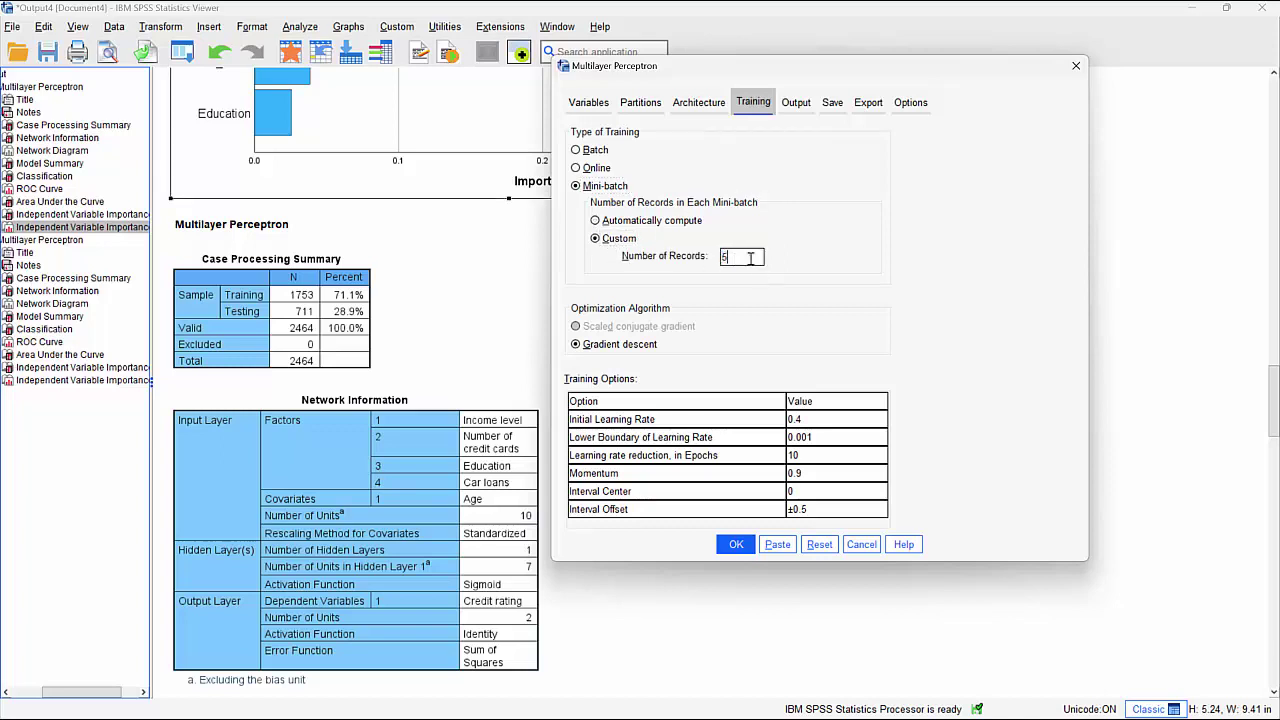
- Run the Multilayer Perceptron with Online training and compare its model summary and classification tables with those of the previous sigmoid run
left_click(594, 168)
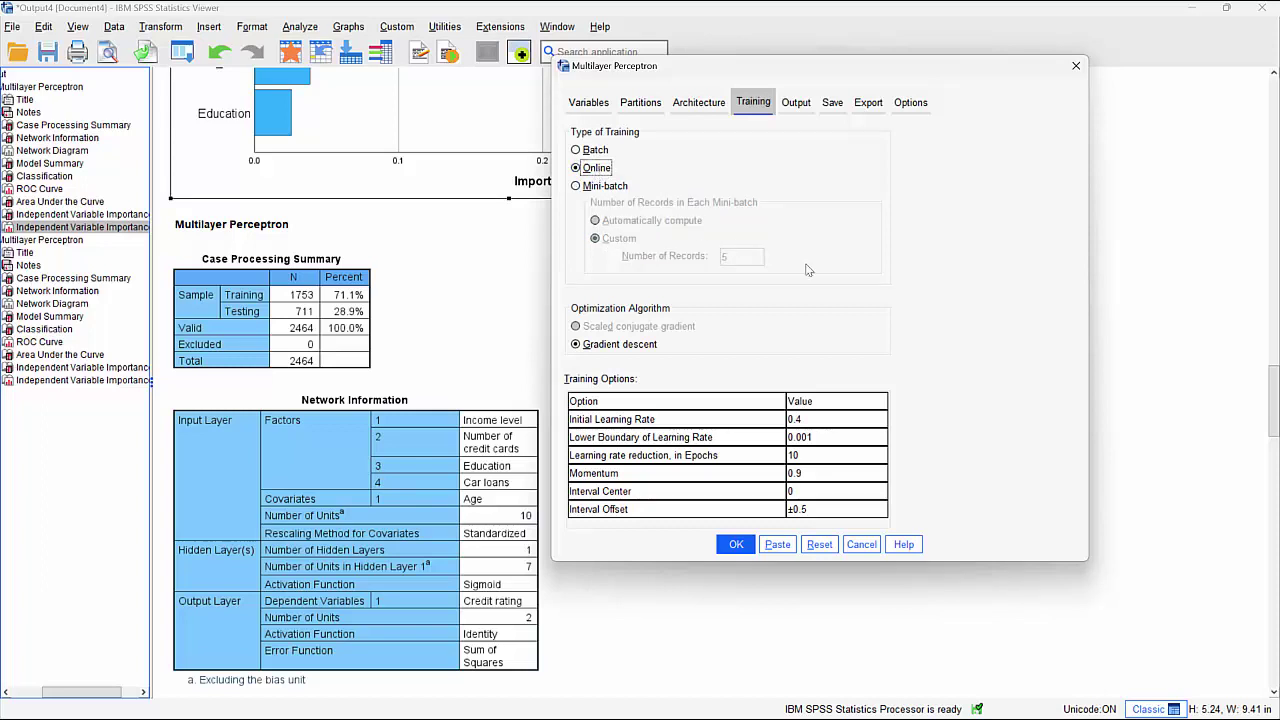
left_click(737, 546)
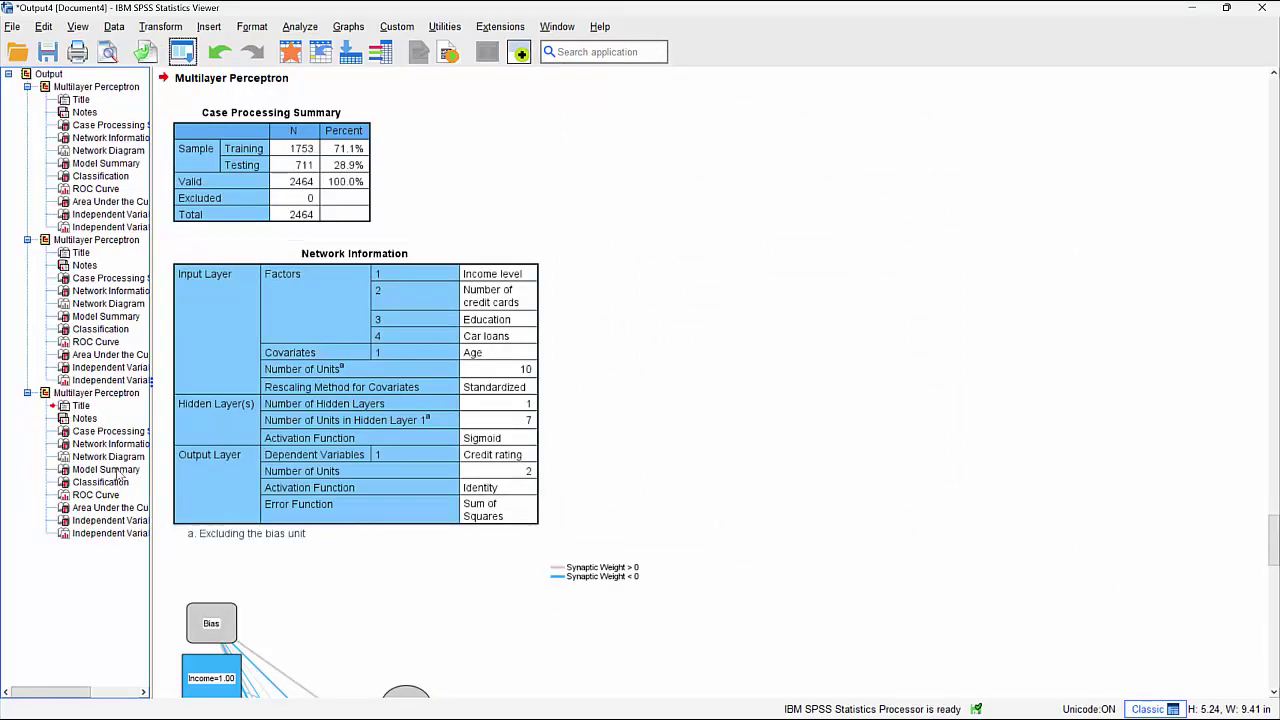
left_click(106, 470)
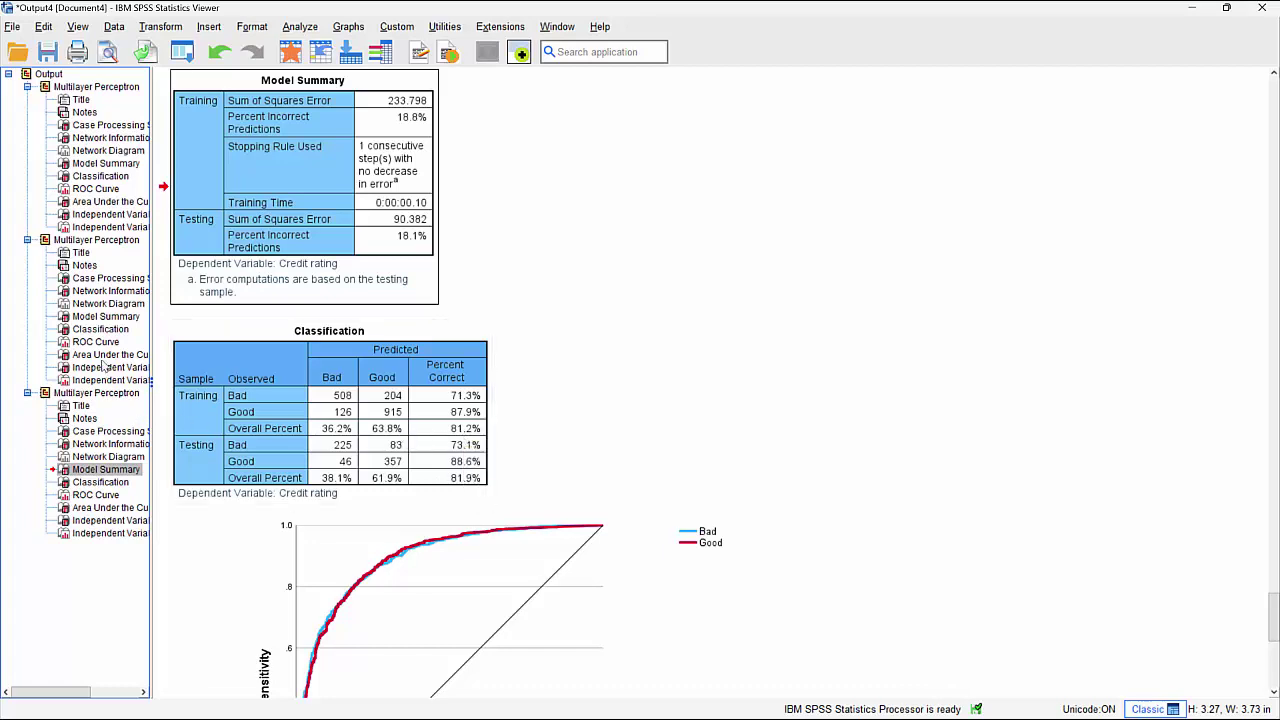
left_click(100, 318)
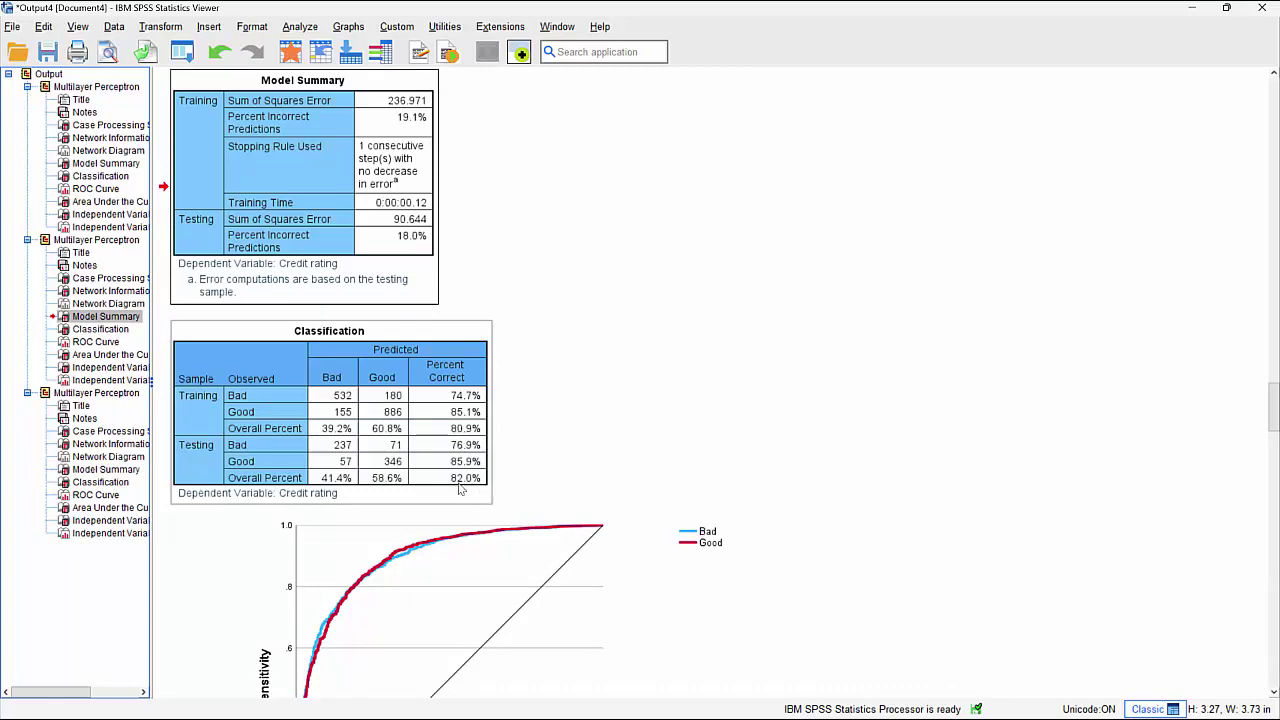
left_click(104, 470)
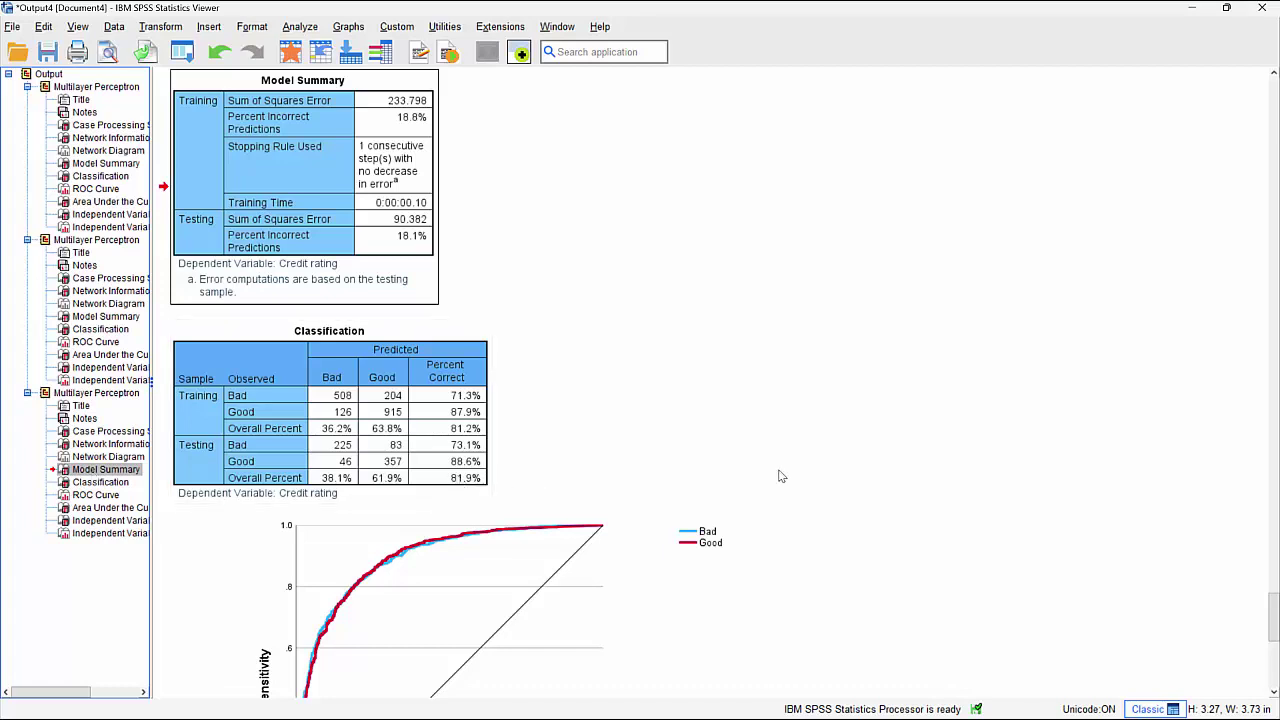
- Rerun the Multilayer Perceptron analysis with Mini-batch training, using the custom size of 5 records
left_click(183, 54)
left_click(199, 80)
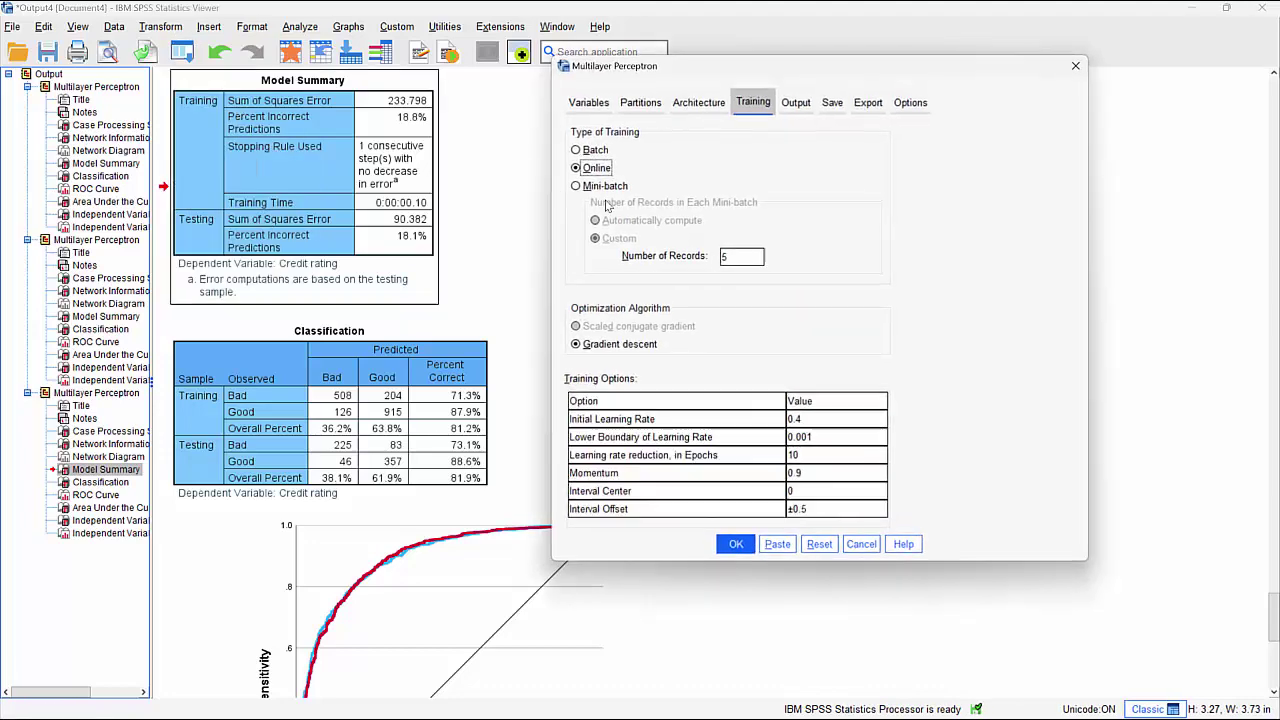
left_click(603, 187)
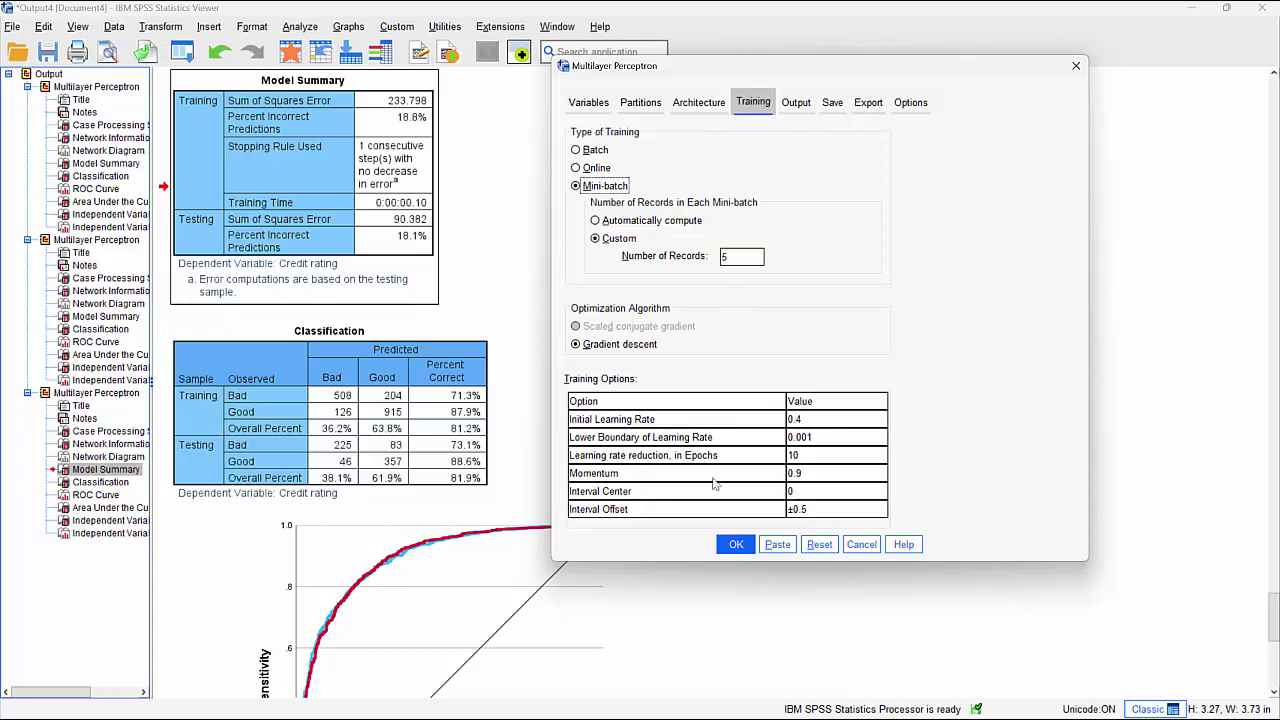
left_click(735, 543)
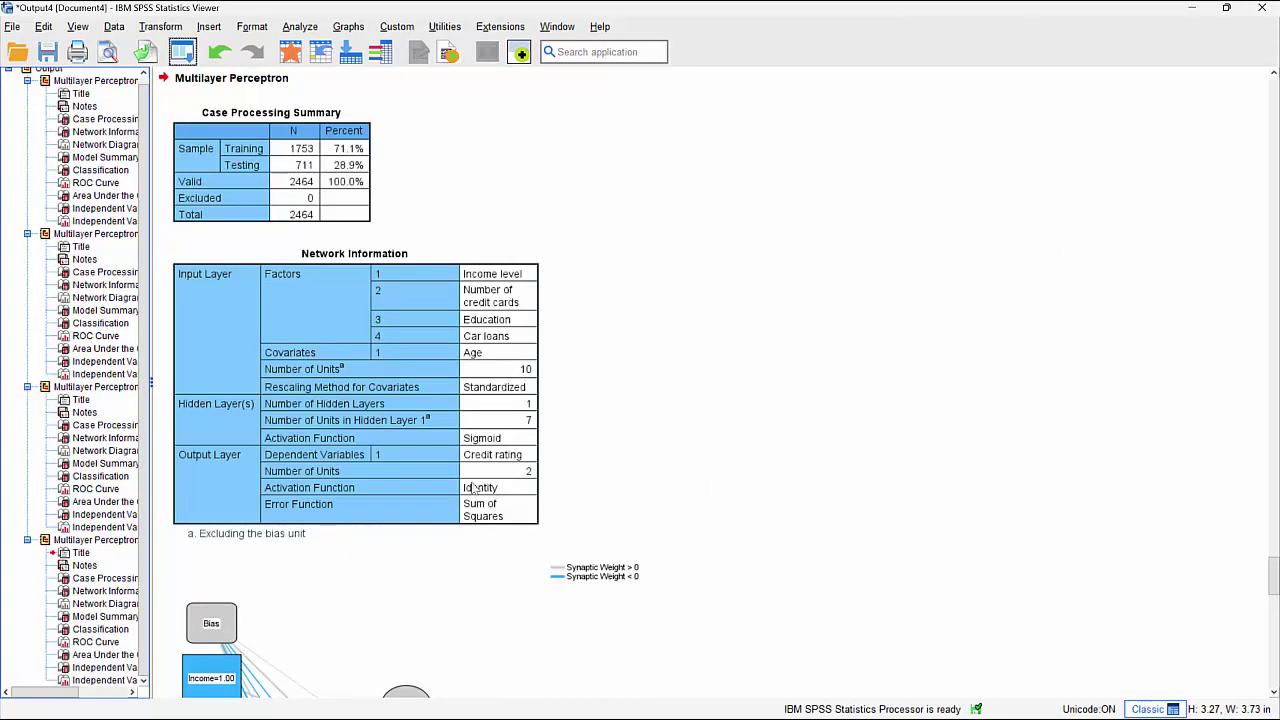
- Inspect the mini-batch run's model summary and classification, and compare its area under the curve and variable importance with the online run
left_click(100, 617)
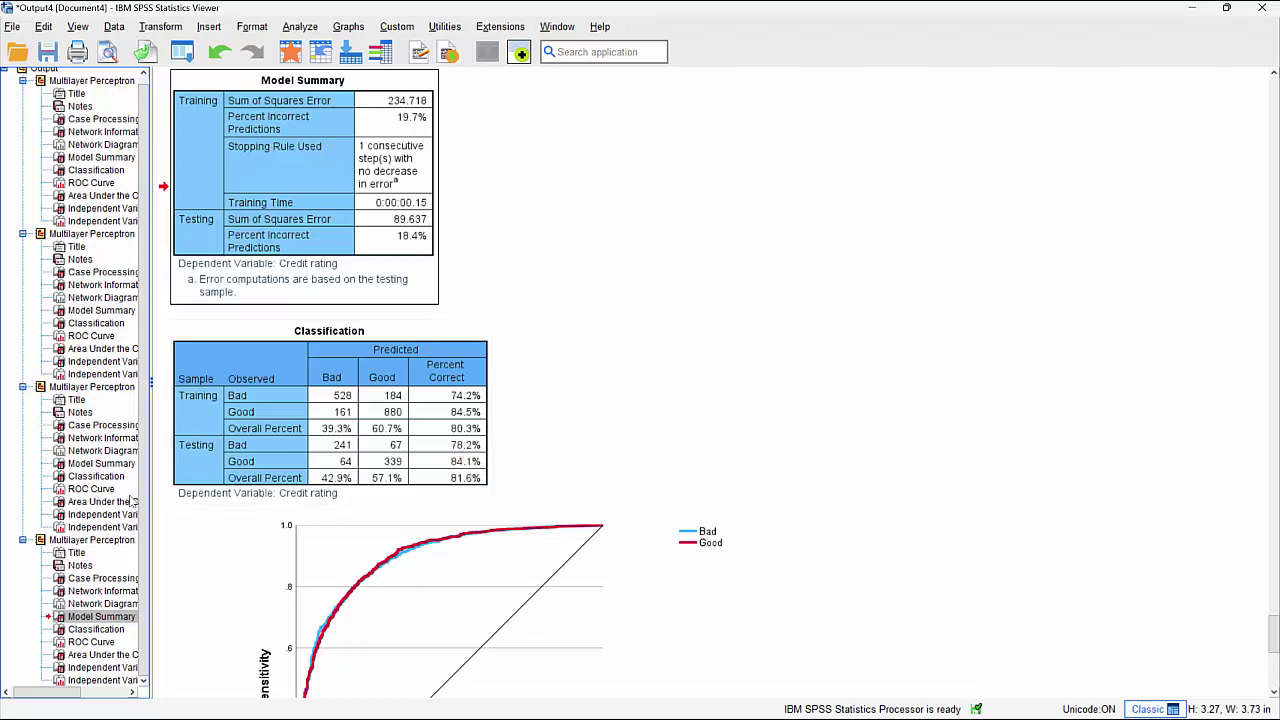
left_click(96, 503)
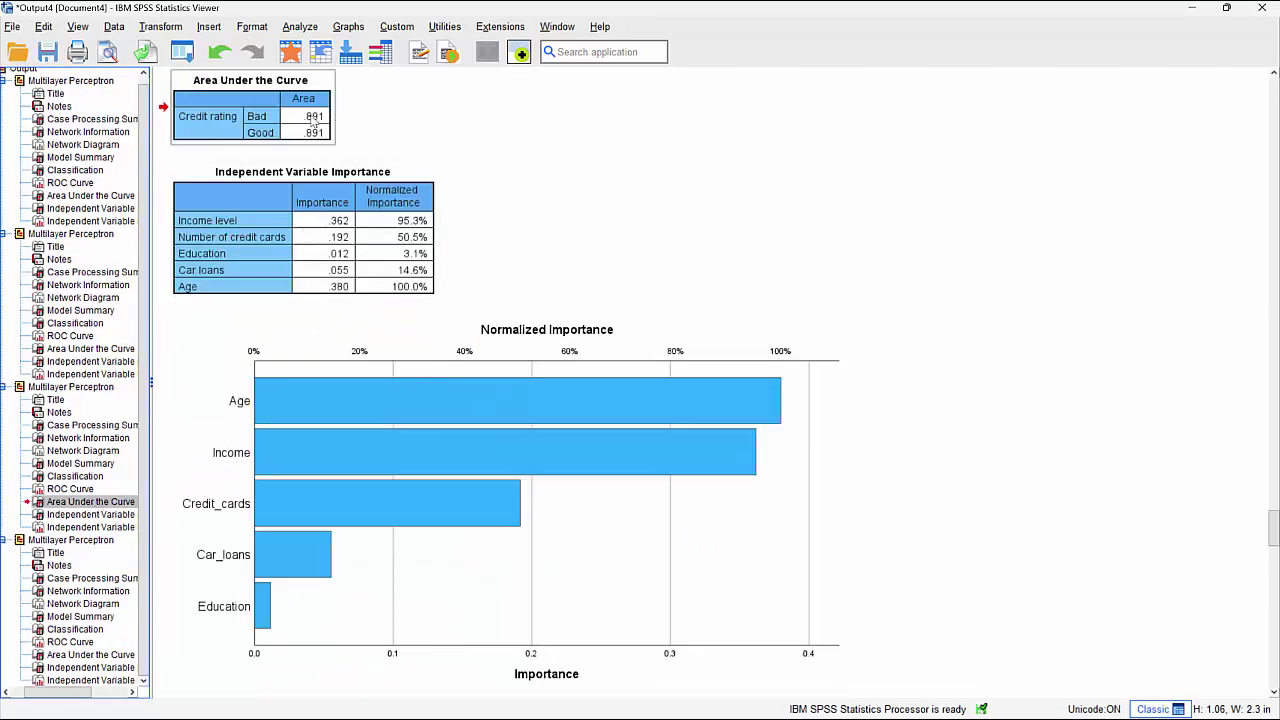
left_click(84, 655)
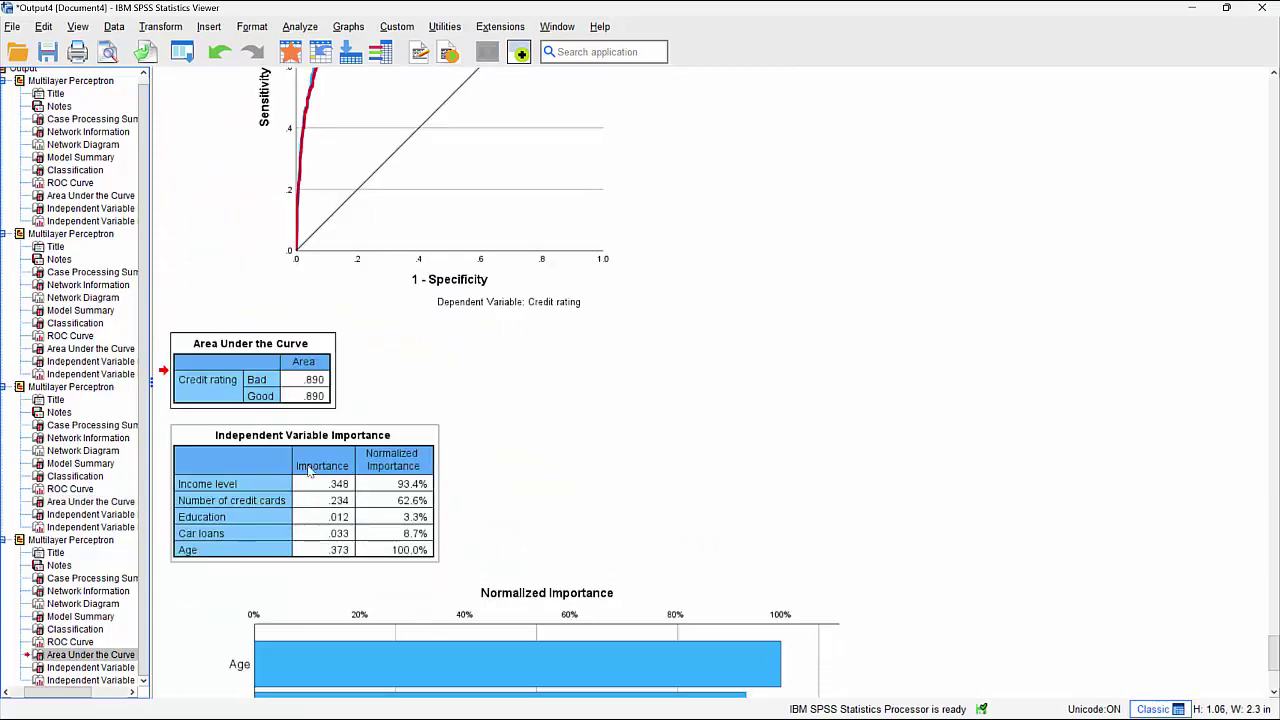
left_click(323, 386)
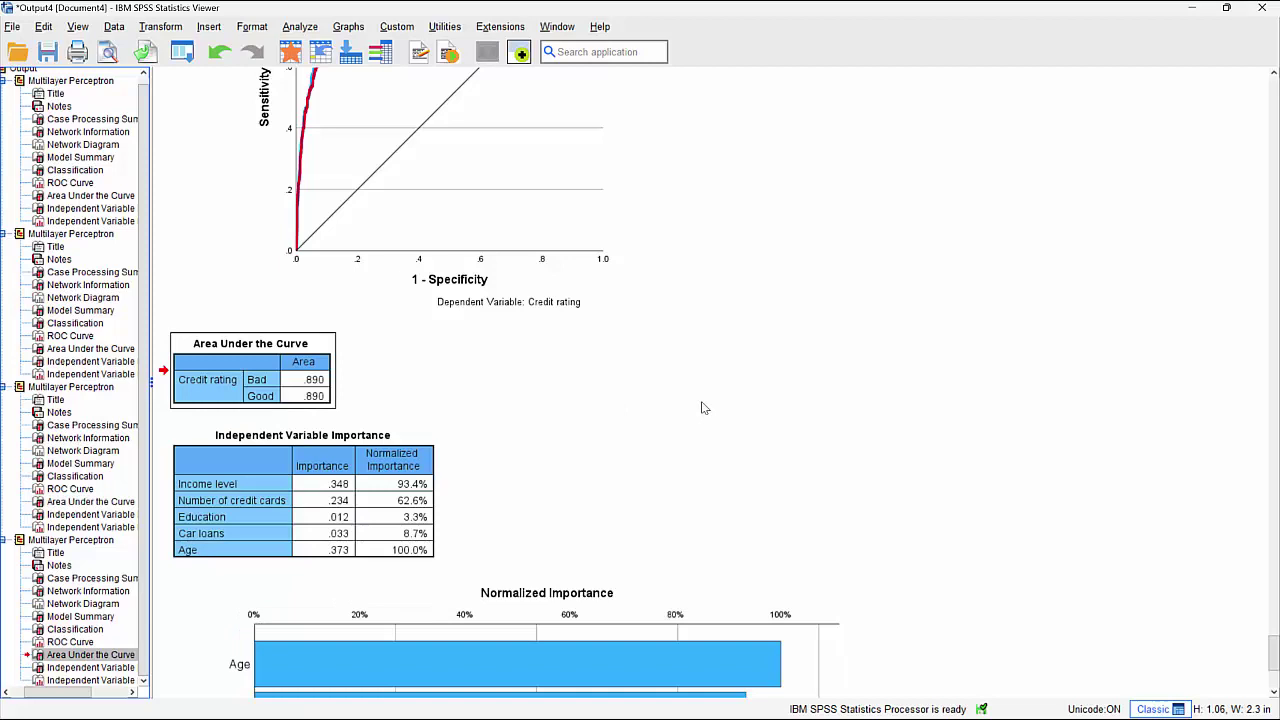
scroll(814, 460, "down", 5)
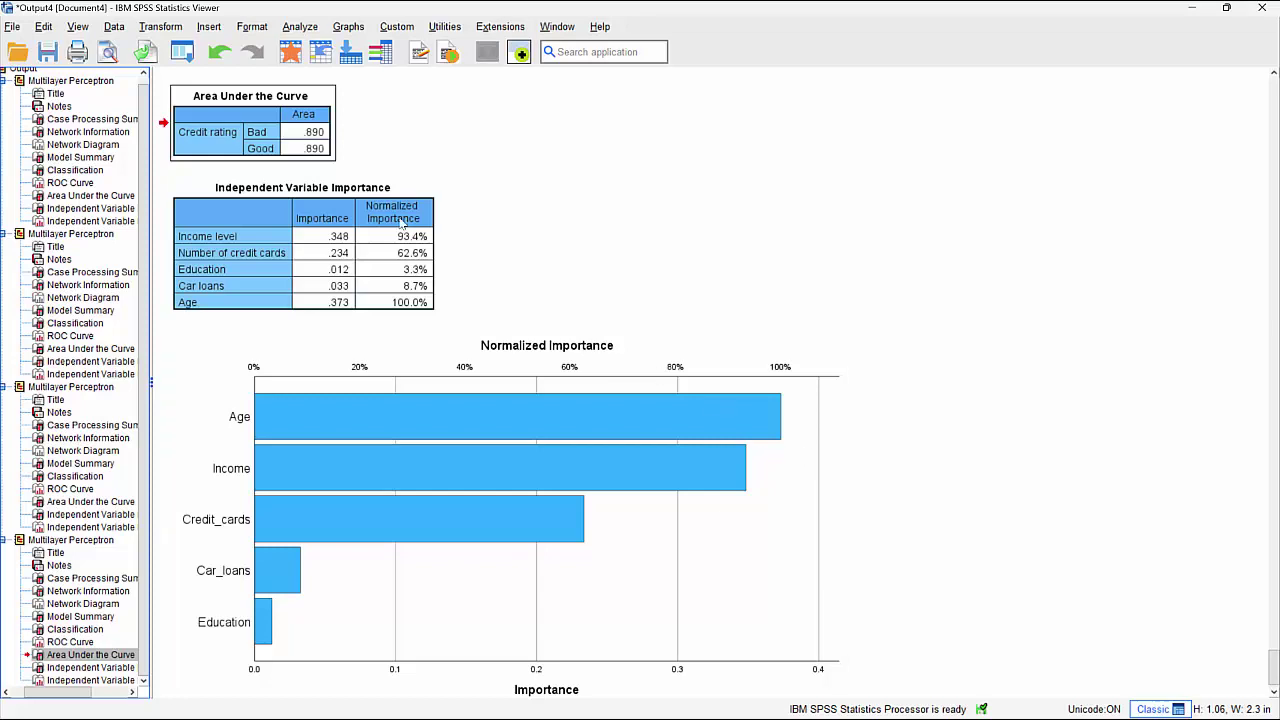
- Rerun the Multilayer Perceptron analysis from the data editor with the cumulative gains chart and synaptic weights added to the output
left_click(289, 58)
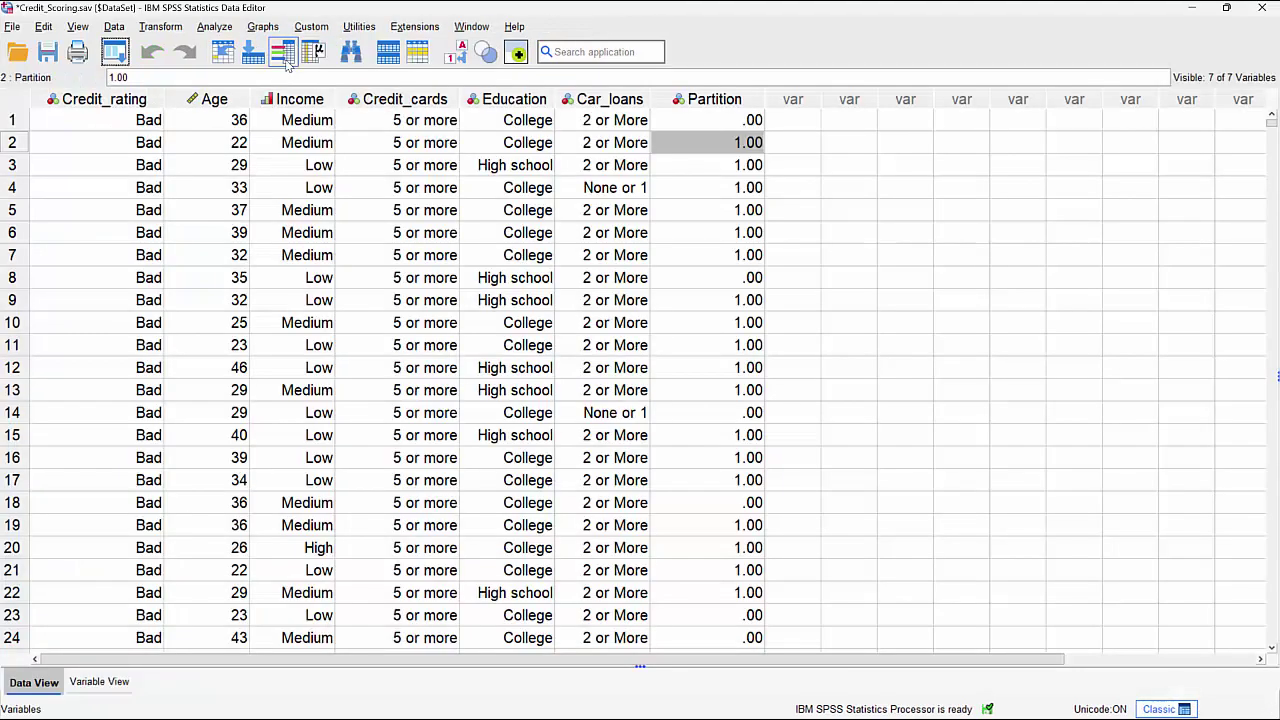
left_click(115, 52)
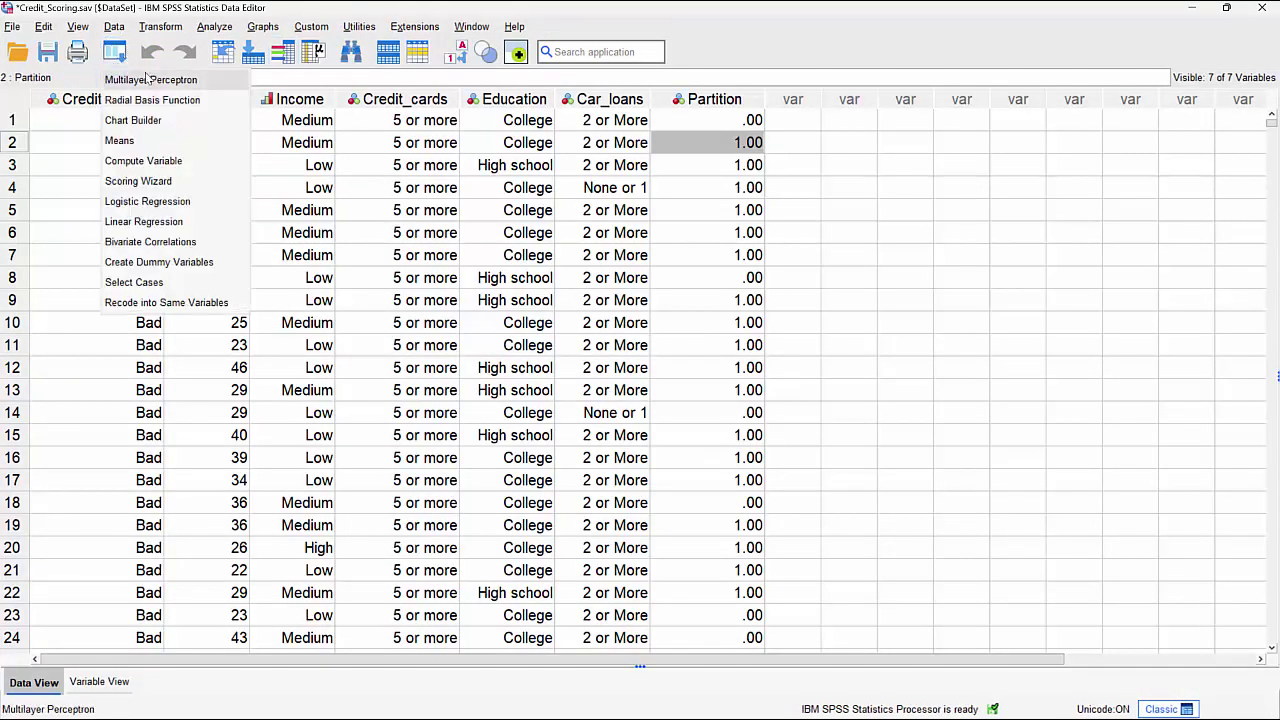
left_click(180, 80)
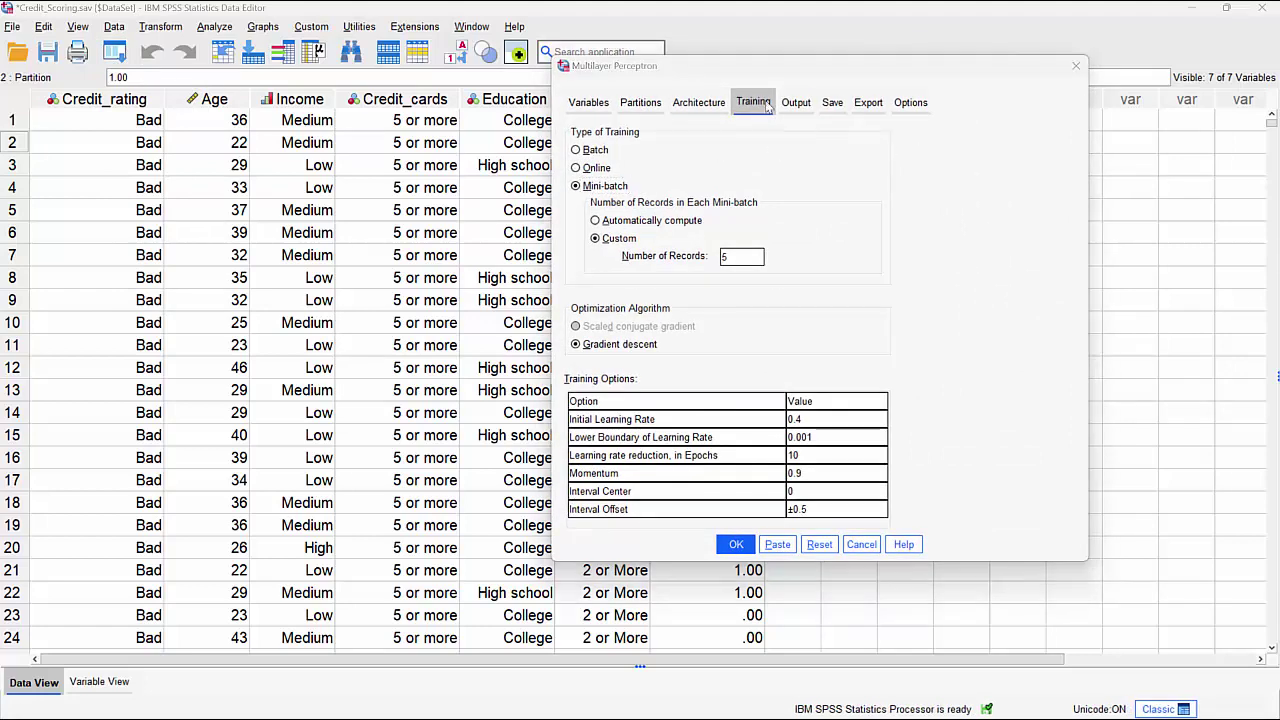
left_click(794, 104)
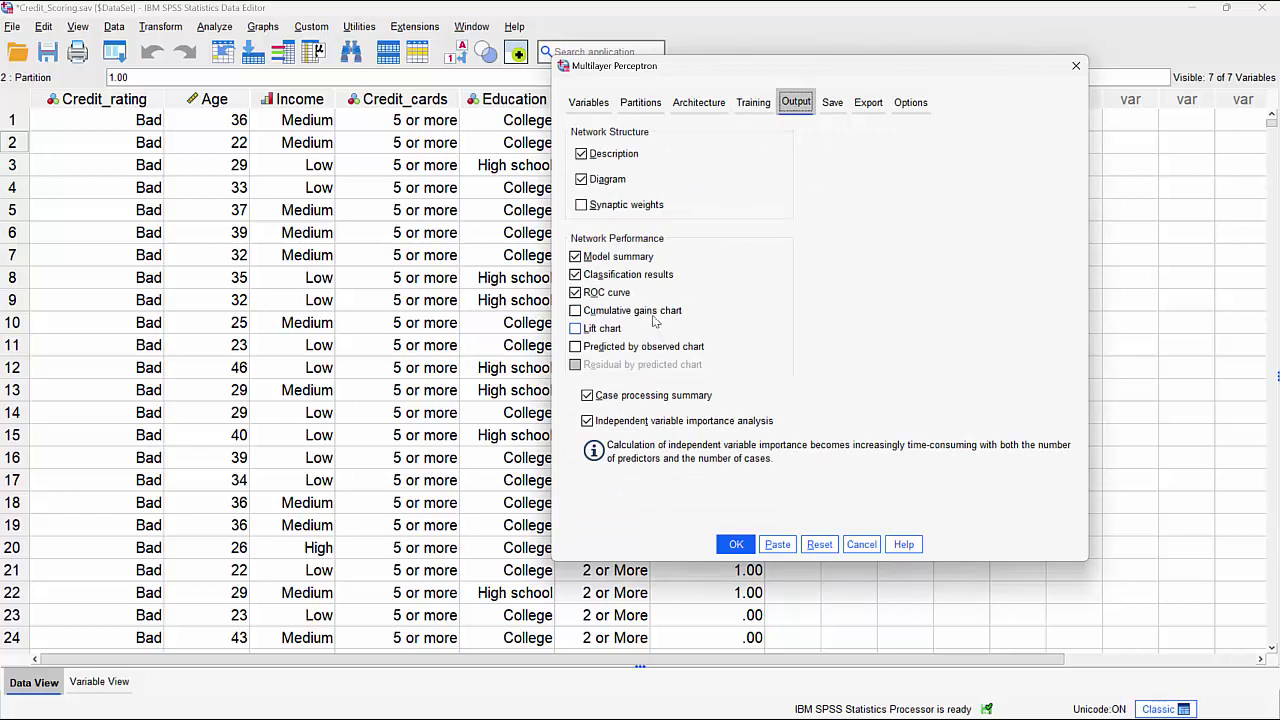
left_click(577, 312)
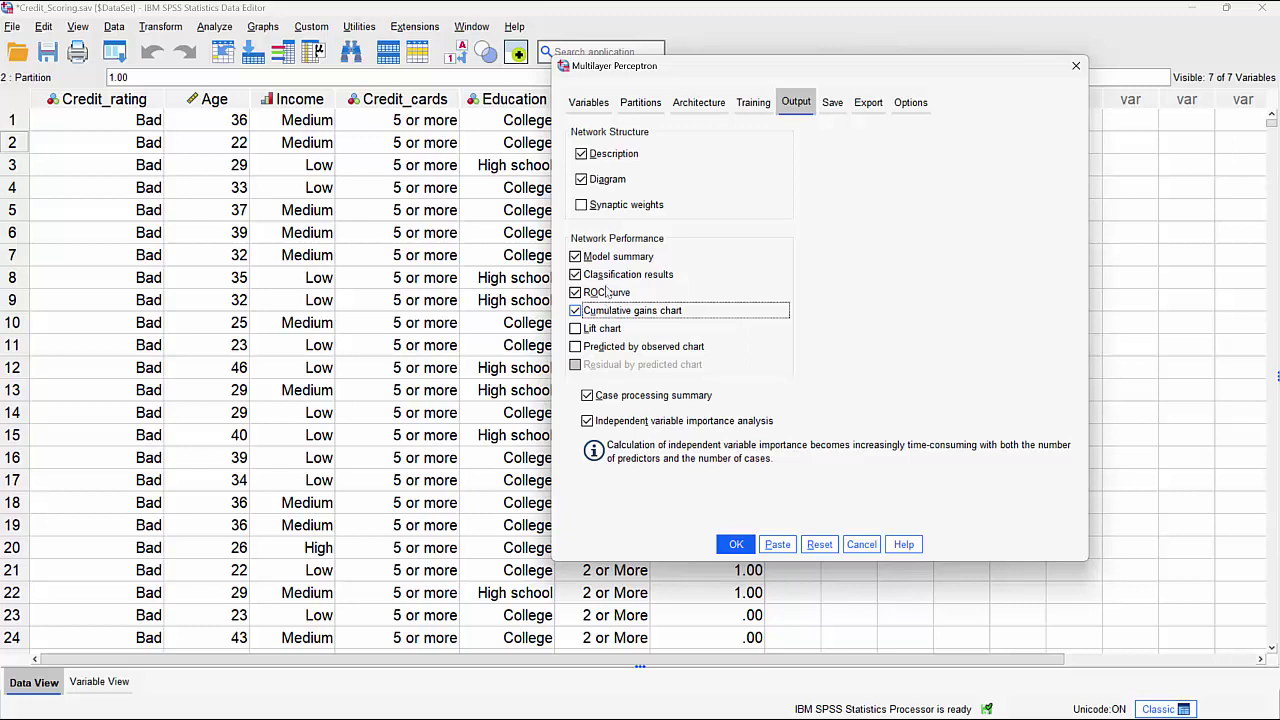
left_click(596, 207)
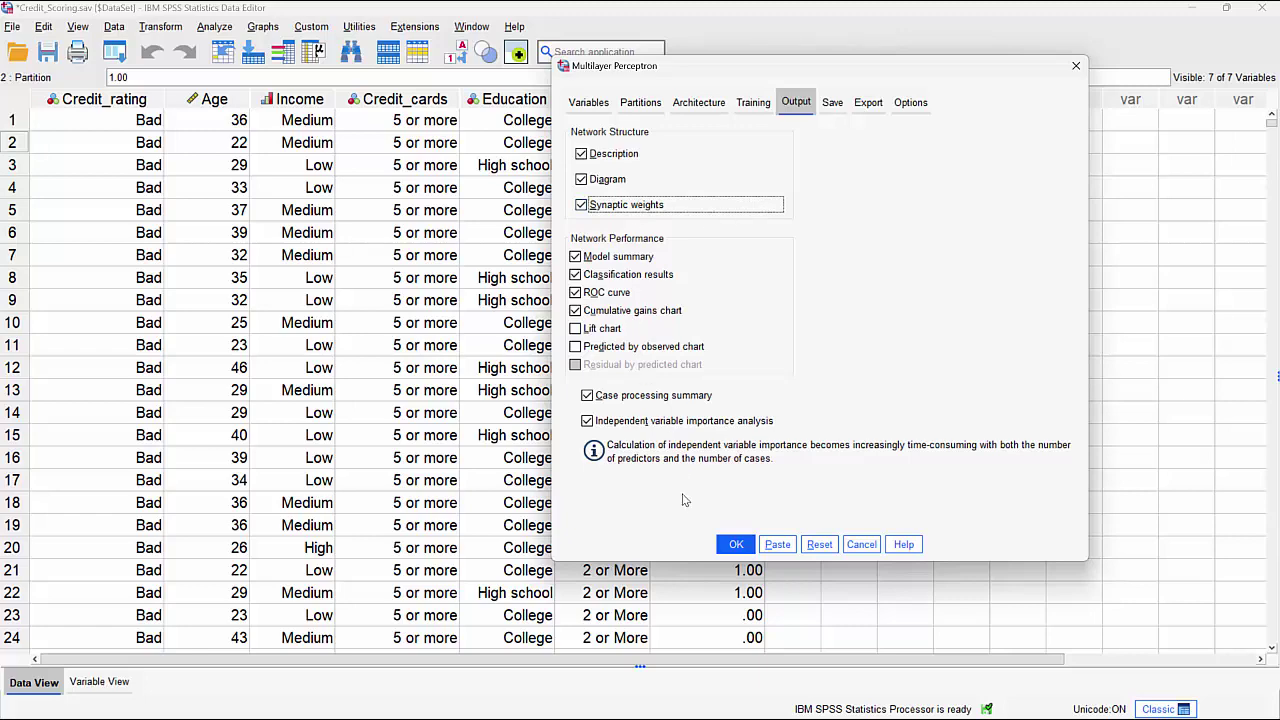
left_click(736, 544)
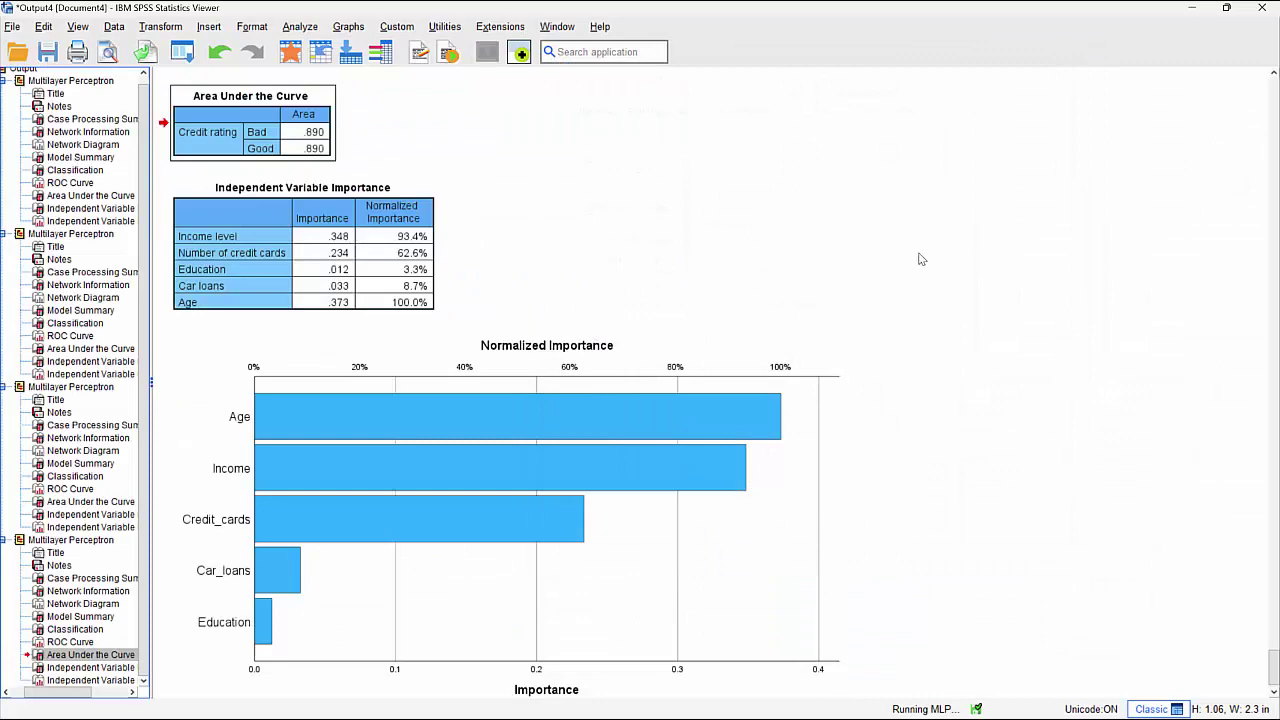
- Examine the newest run's parameter estimates and relate the synaptic weights to the connections in its network diagram
scroll(921, 259, "down", 10)
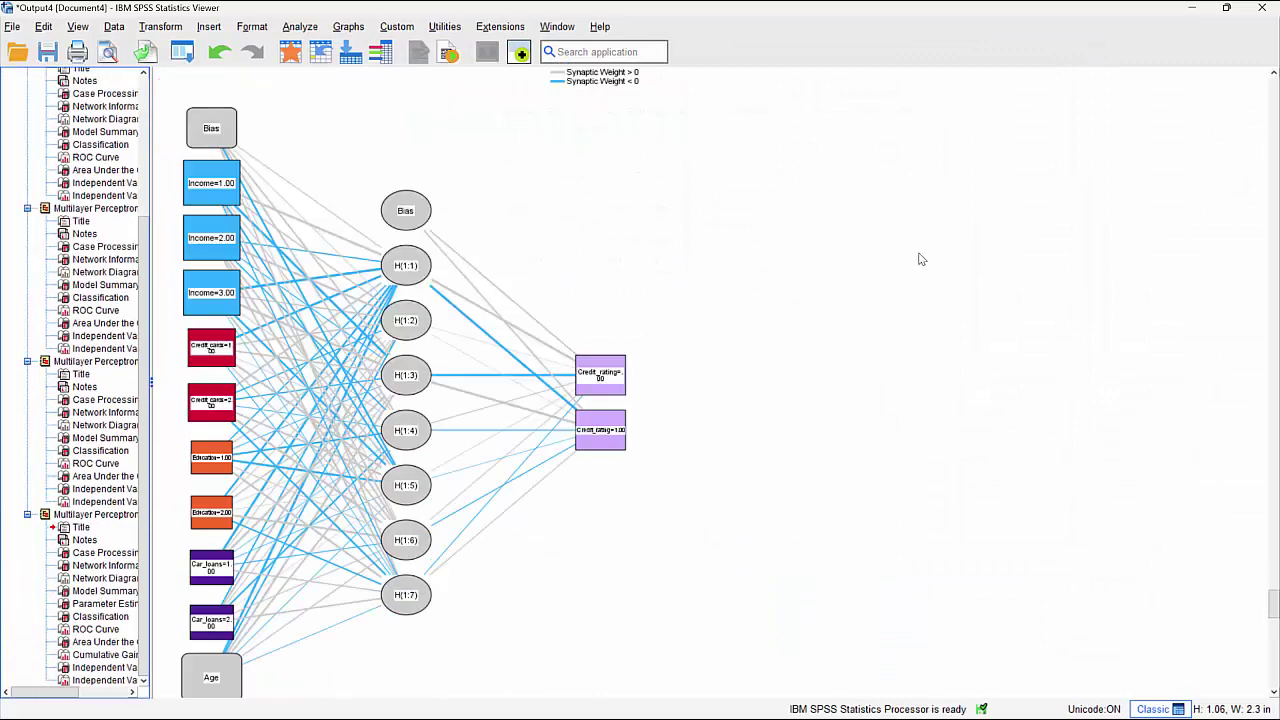
scroll(921, 259, "down", 7)
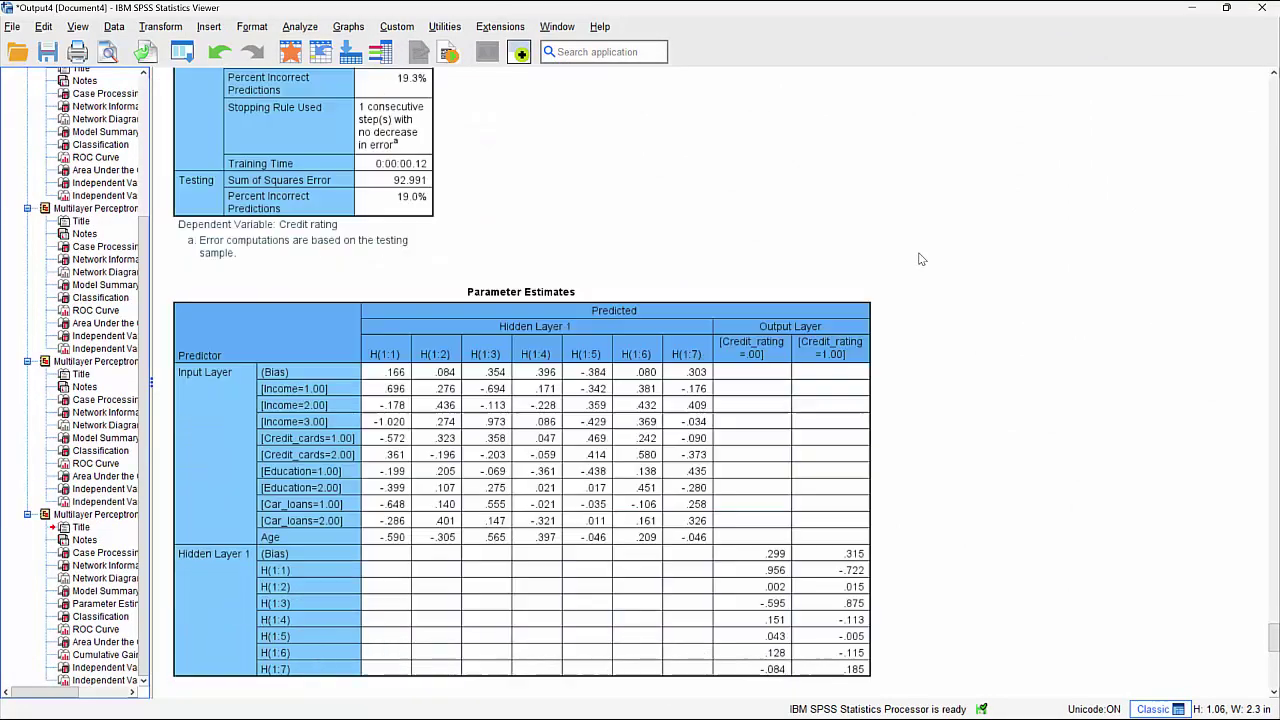
left_click(632, 363)
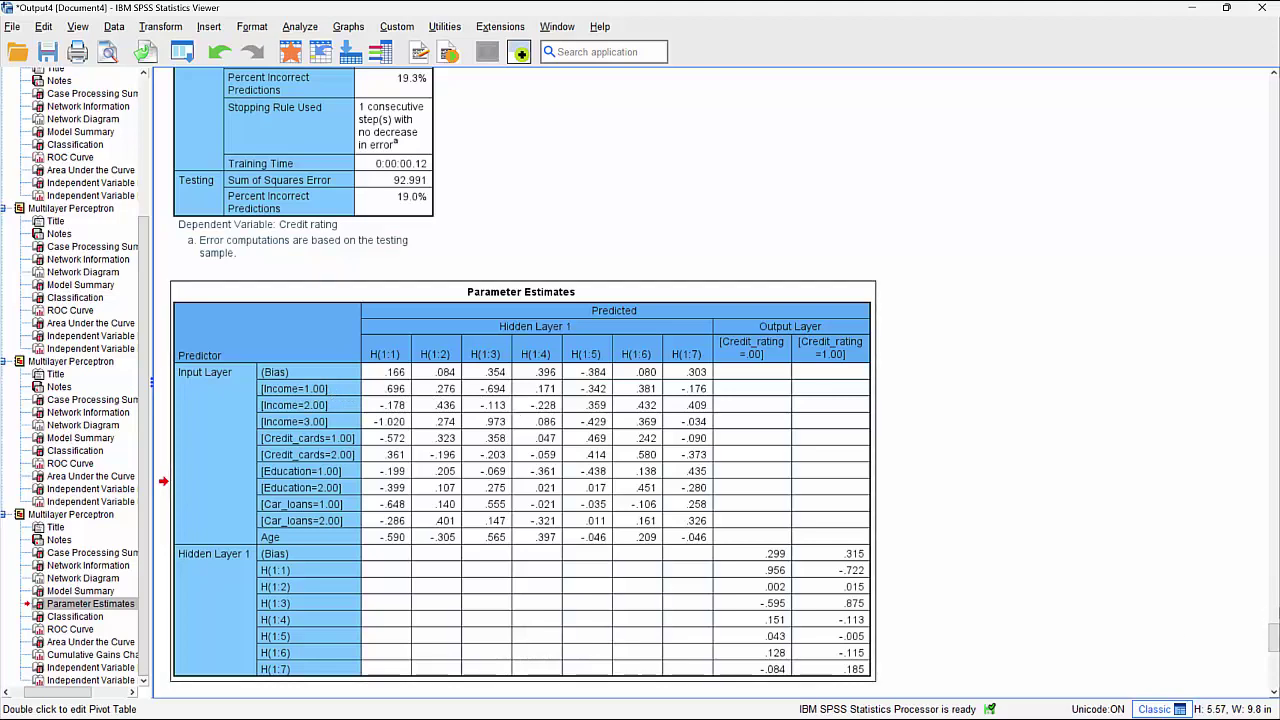
left_click_drag(1273, 640, 1273, 608)
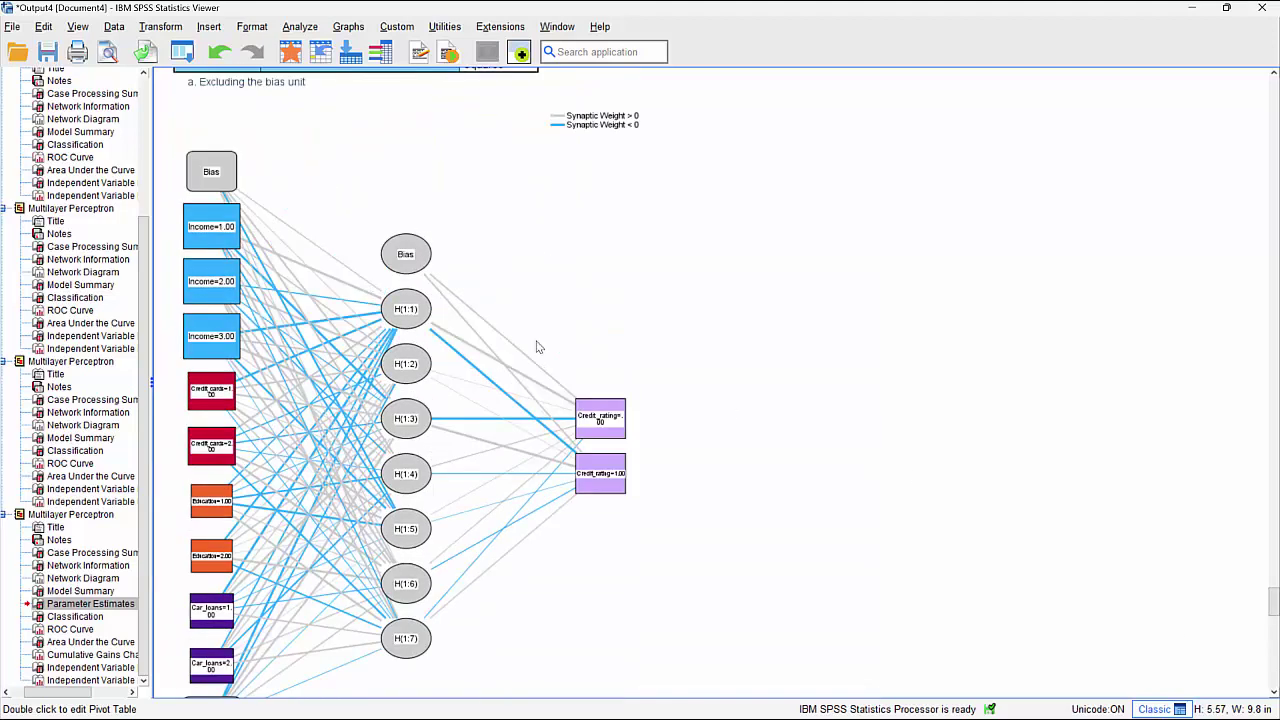
left_click(399, 276)
left_click_drag(1274, 598, 1274, 644)
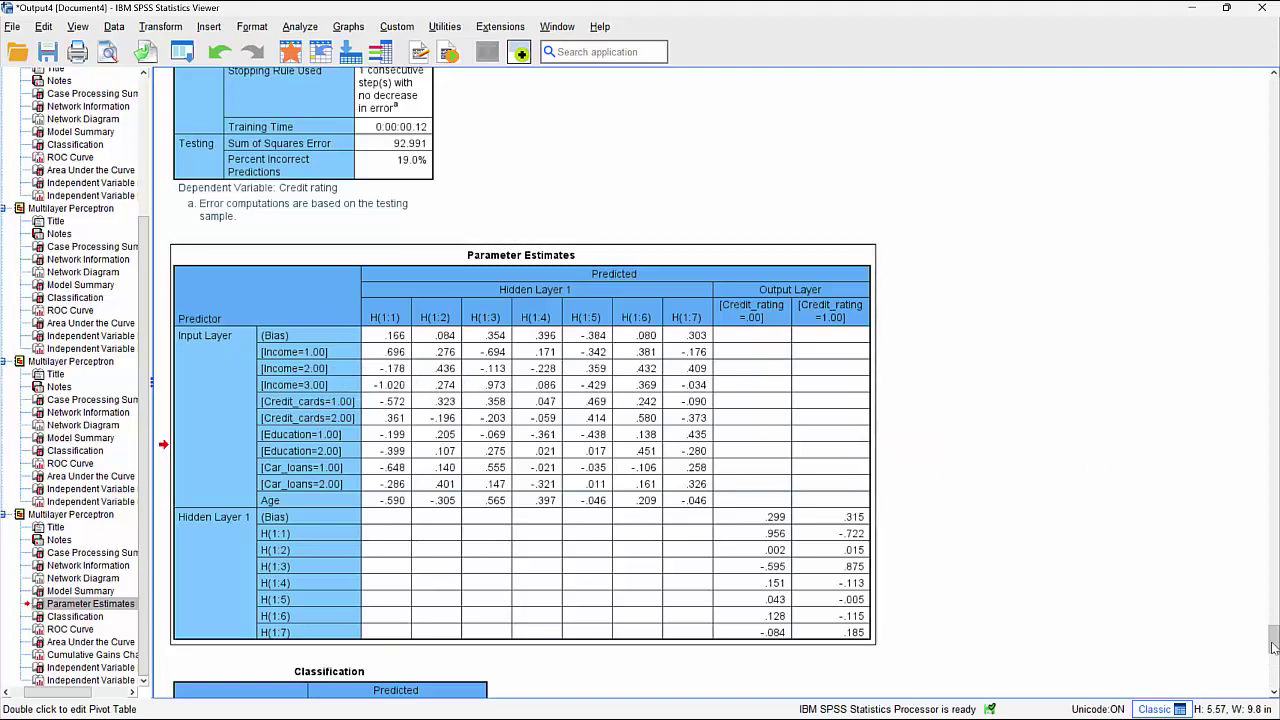
left_click_drag(1273, 640, 1273, 613)
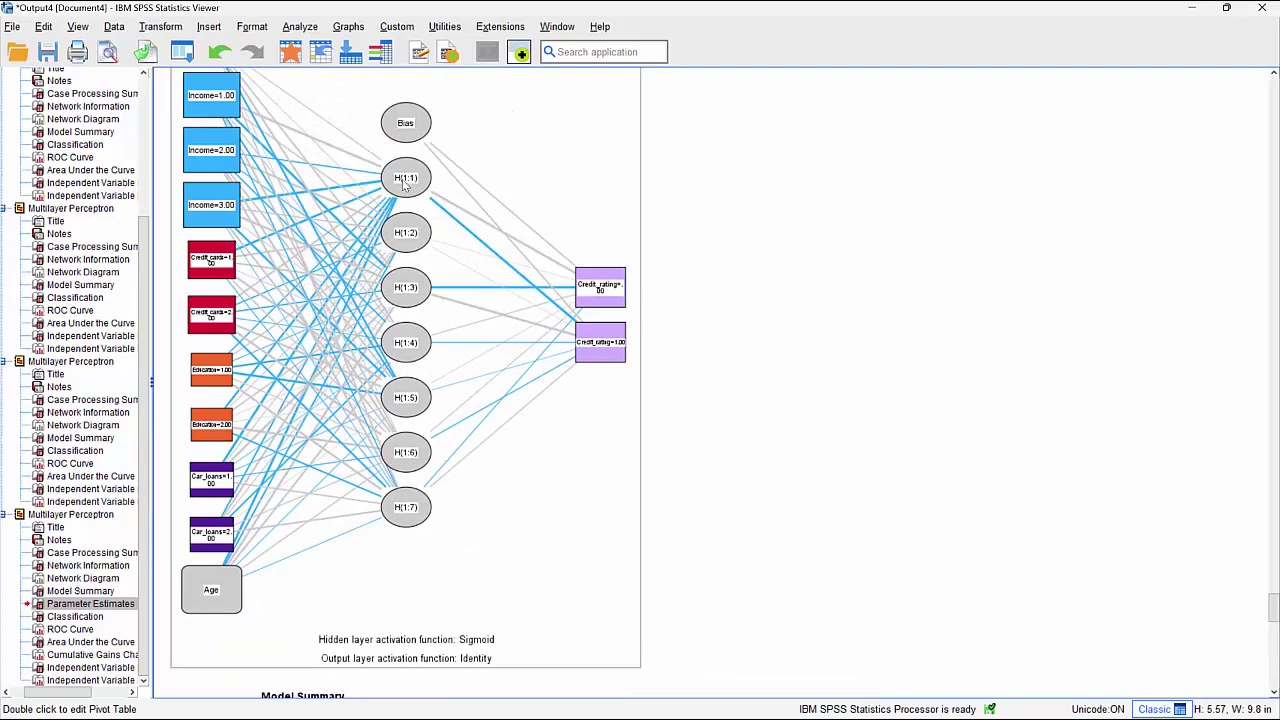
- Review the newest run's parameter estimates, classification table, area under the curve, cumulative gains chart and independent variable importance
left_click_drag(1273, 608, 1273, 650)
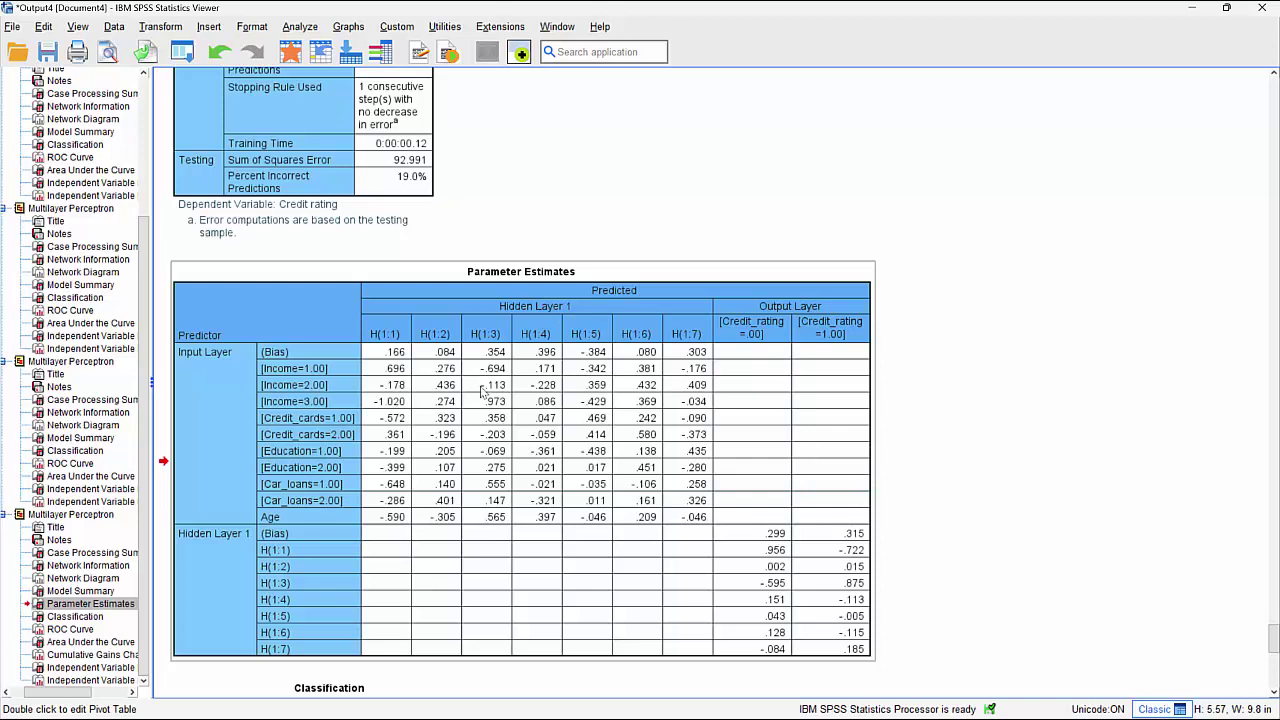
scroll(1268, 652, "down", 2)
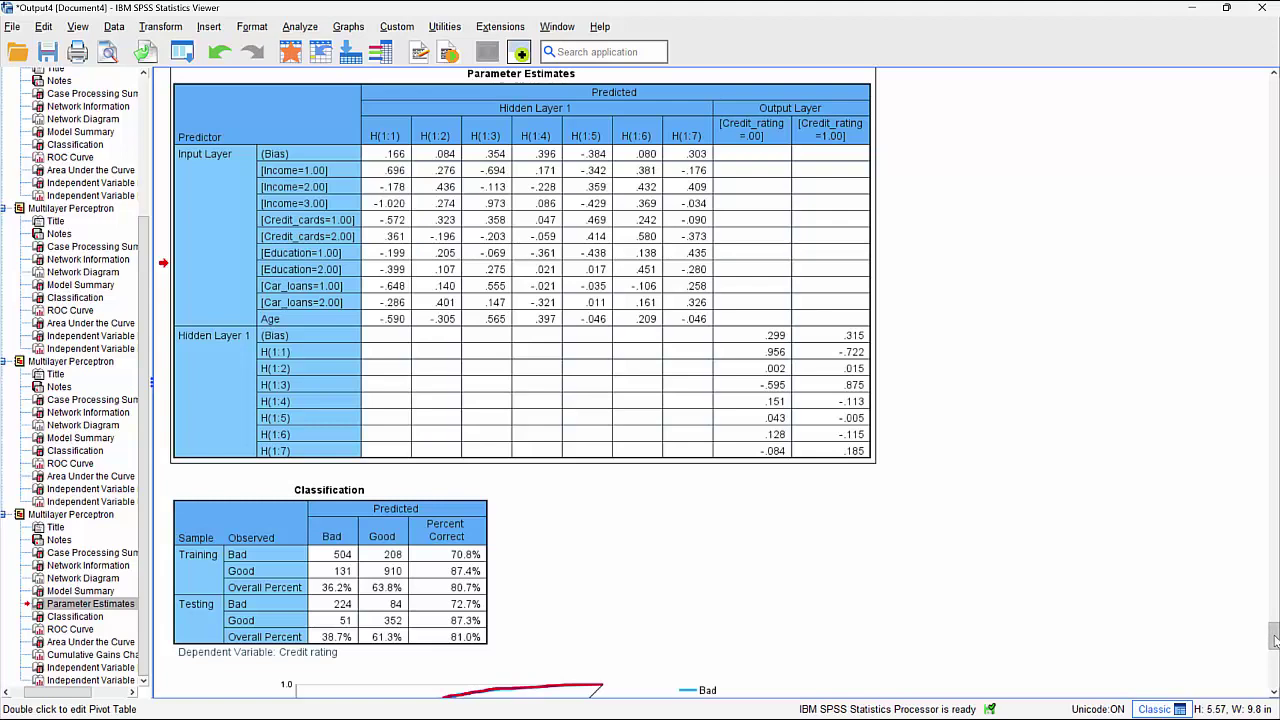
mouse_move(1274, 640)
left_mouse_down()
mouse_move(1270, 672)
mouse_move(1265, 657)
left_mouse_up()
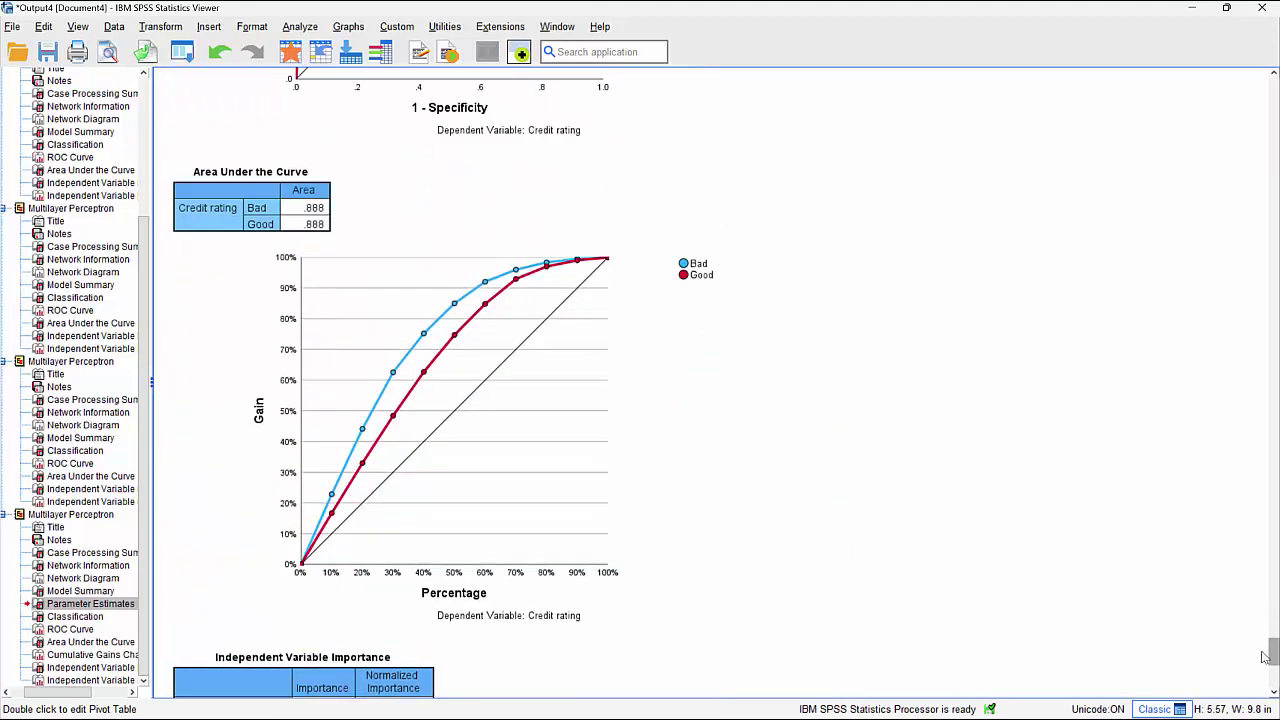
left_click(767, 590)
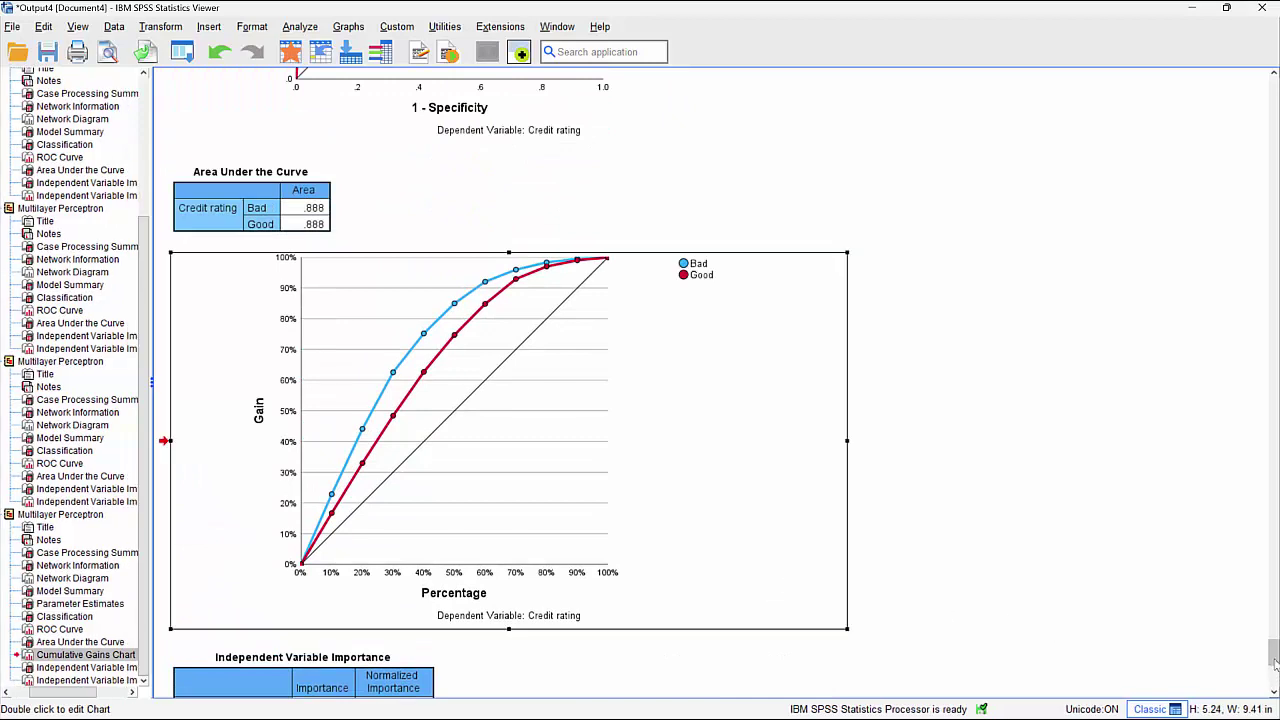
left_click_drag(1272, 664, 1271, 660)
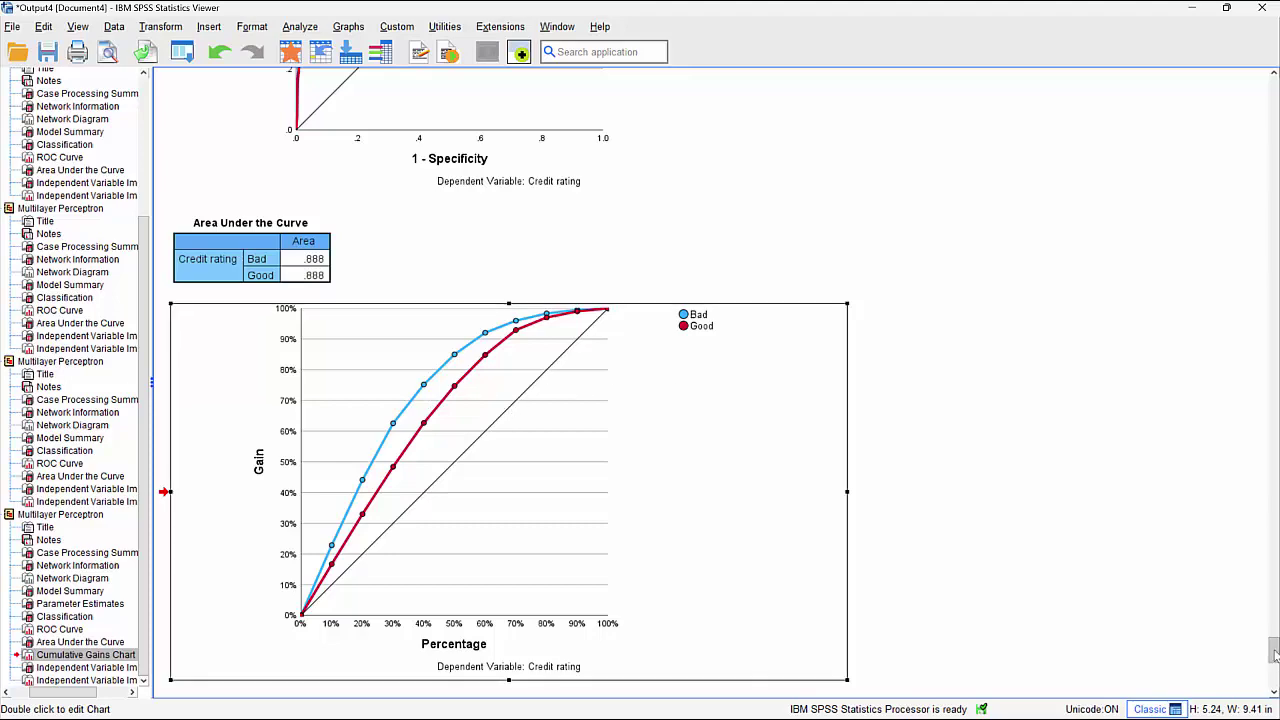
left_click_drag(1274, 652, 1268, 688)
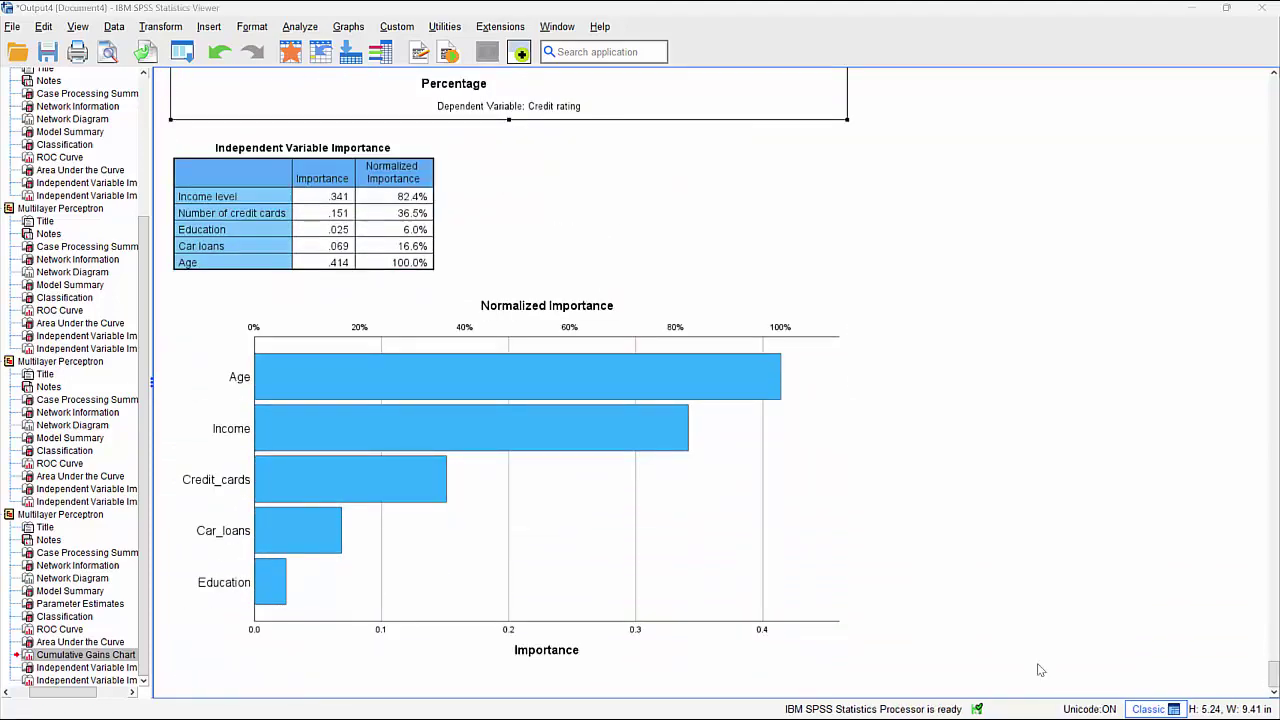
- Rerun the Multilayer Perceptron analysis, saving the predicted category and predicted pseudo-probability for Credit_rating with automatically generated variable names
left_click(196, 60)
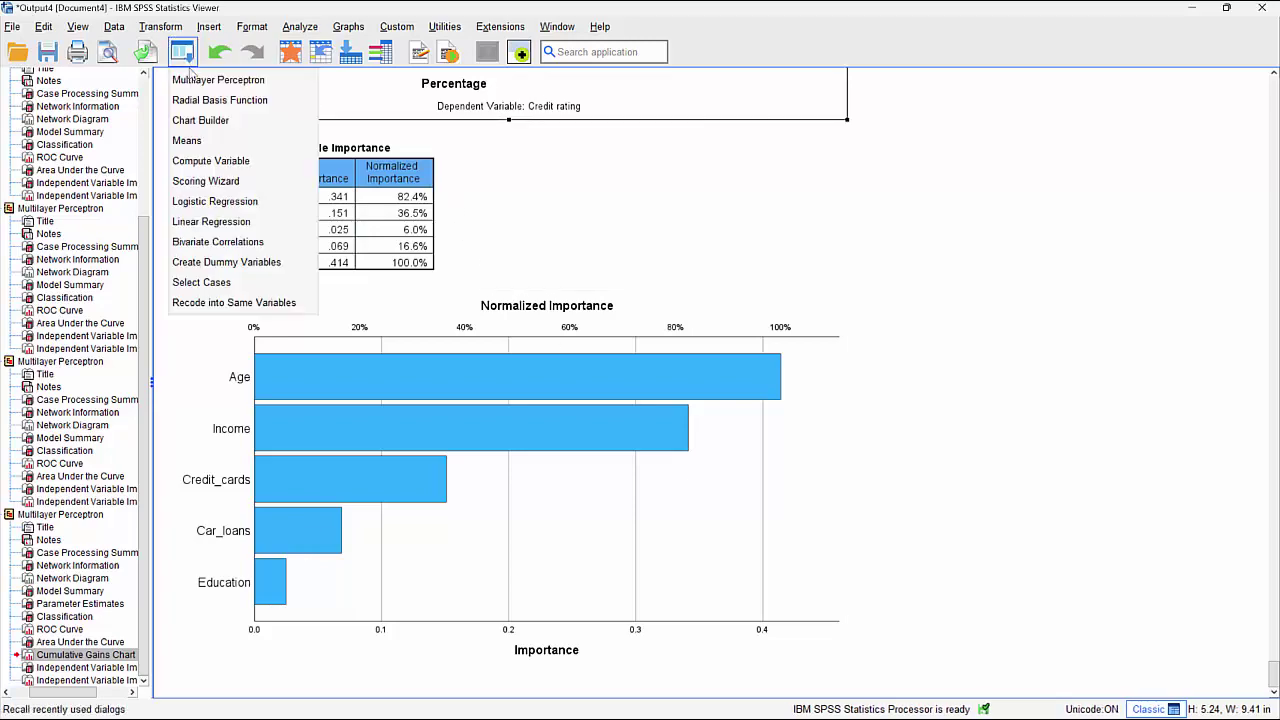
left_click(205, 41)
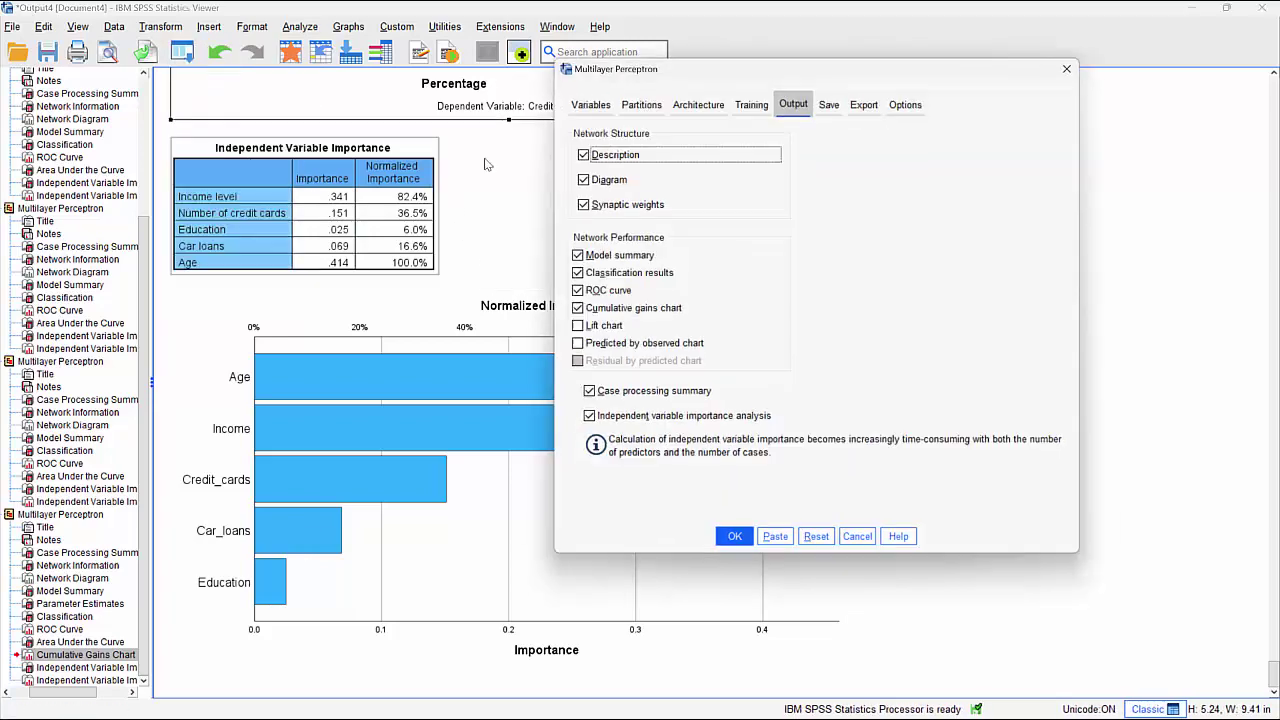
left_click(833, 104)
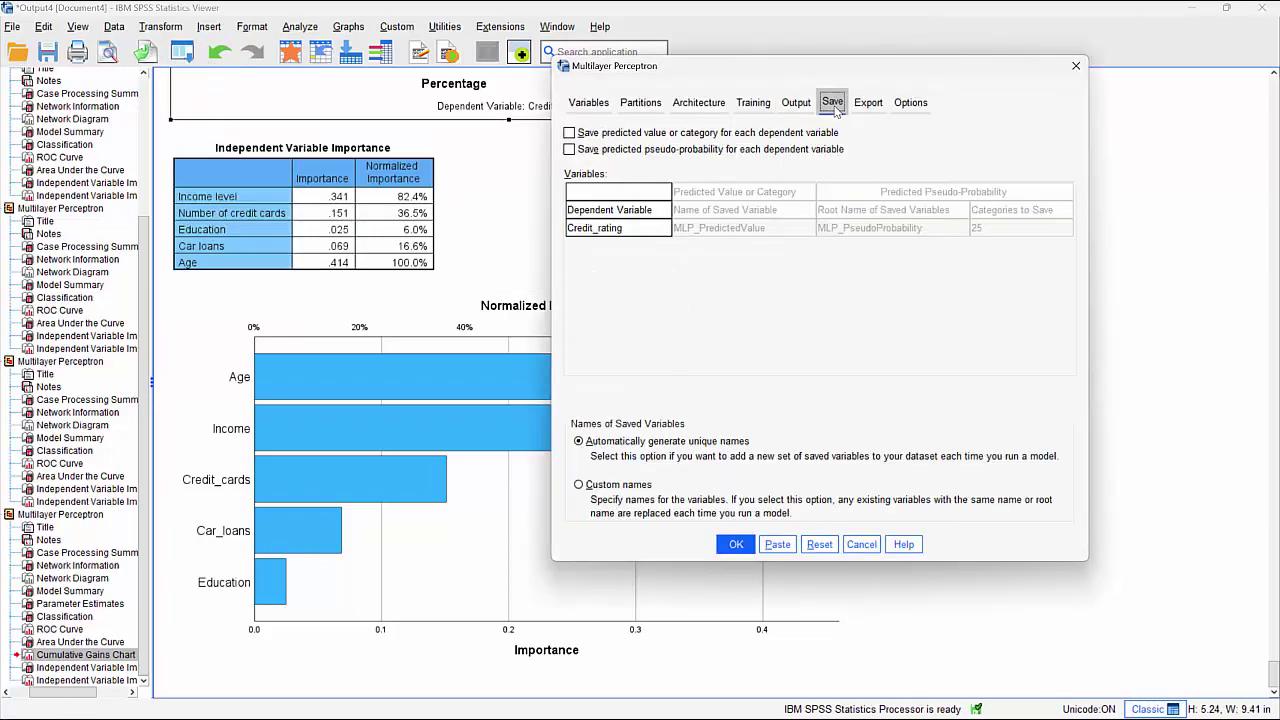
left_click(586, 133)
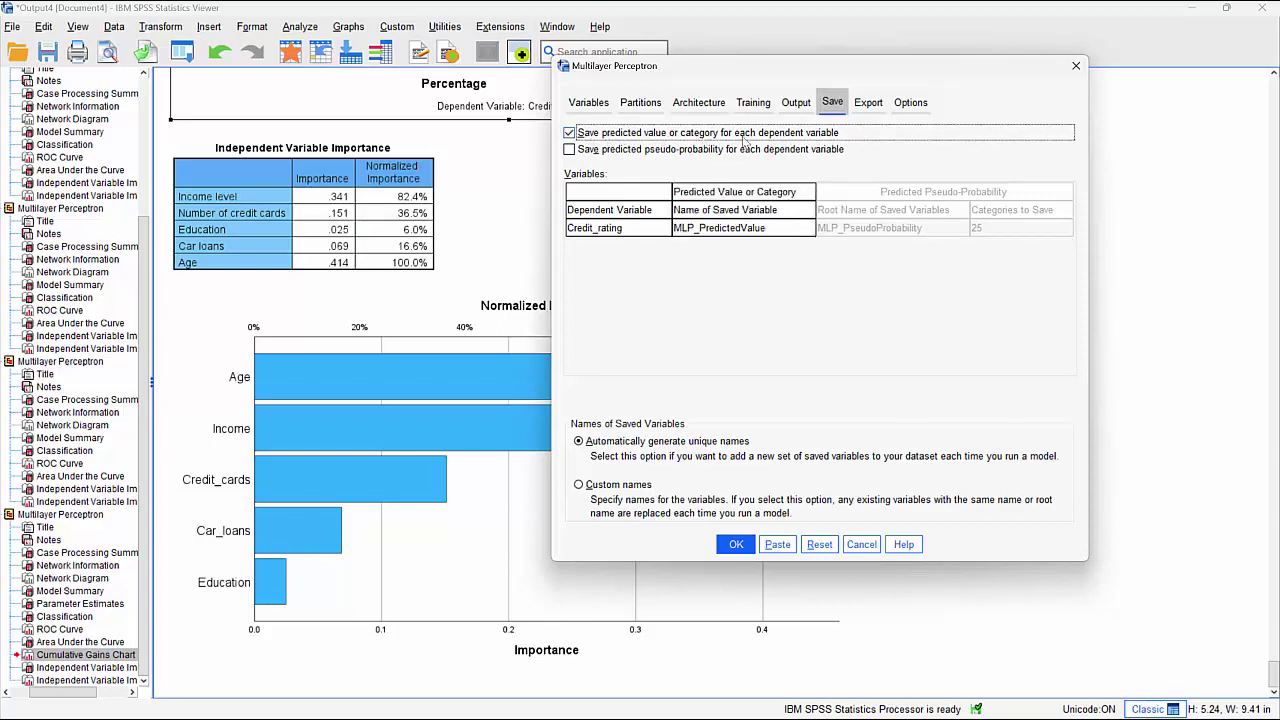
left_click(587, 151)
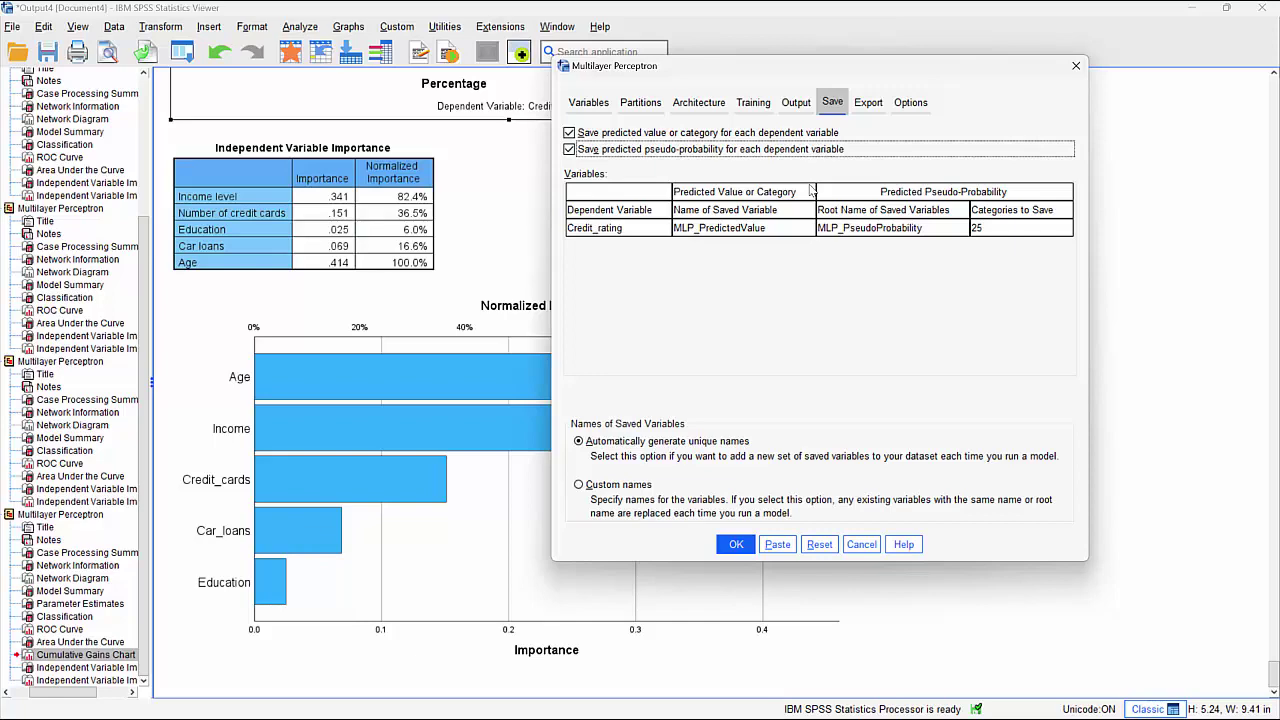
left_click(733, 544)
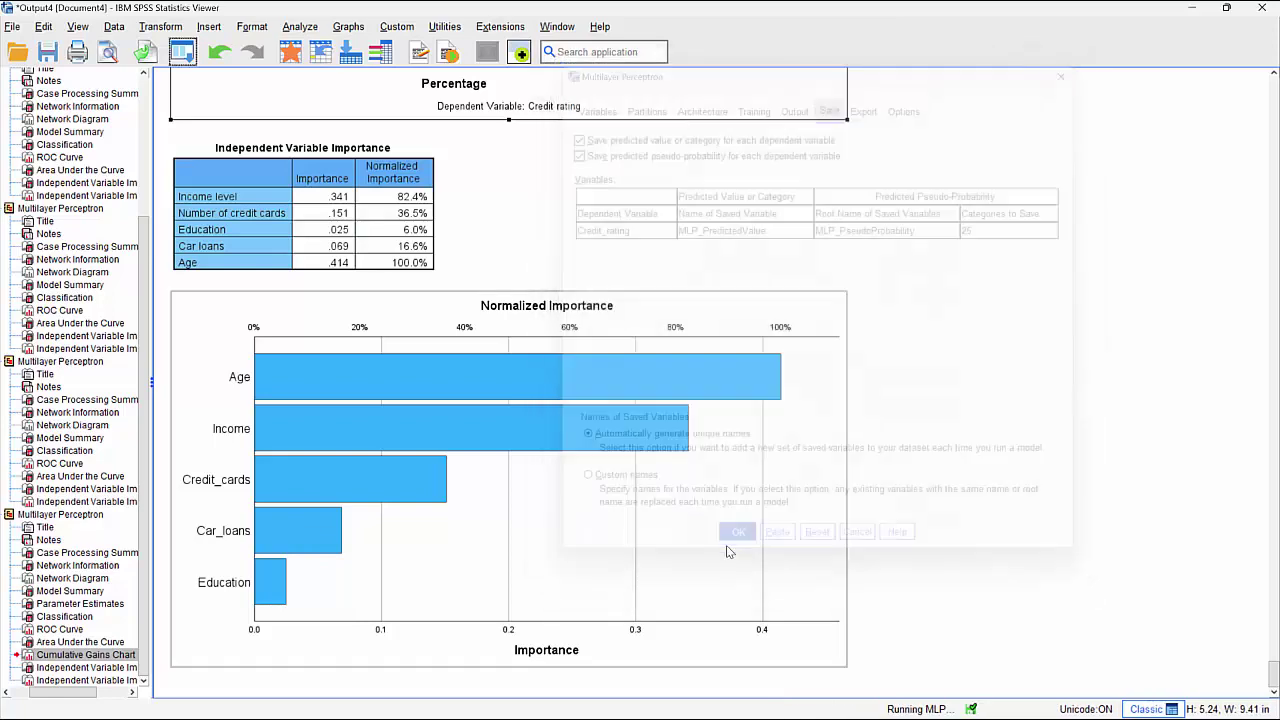
- Examine the saved predicted values in the data editor and compare them with the two pseudo-probability variables across the first few records
left_click(289, 53)
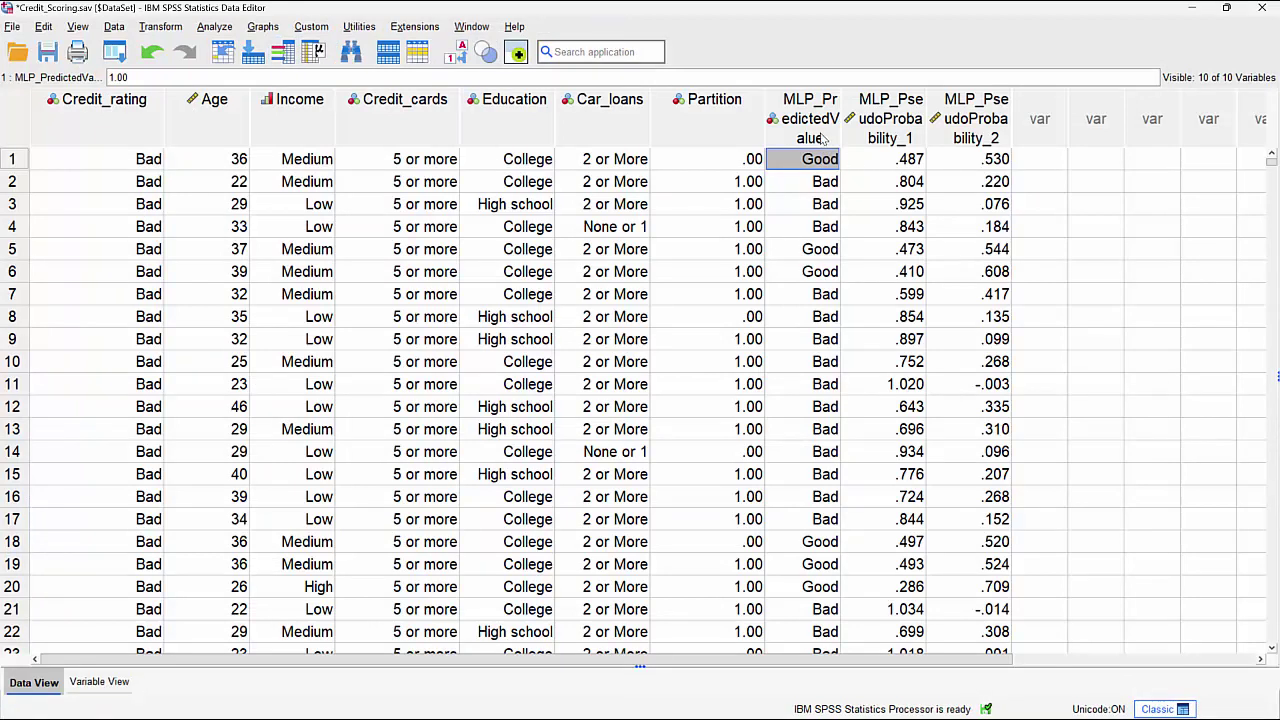
mouse_move(817, 124)
left_click(805, 182, "shift")
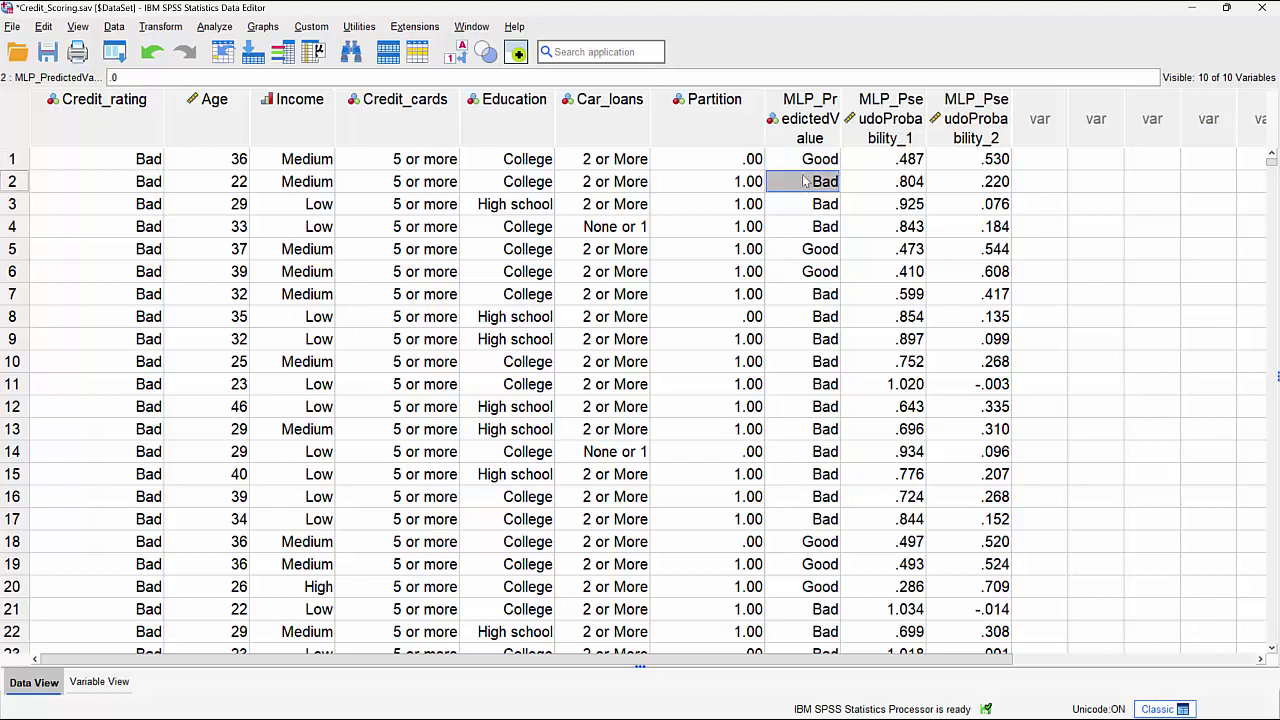
left_click(806, 167)
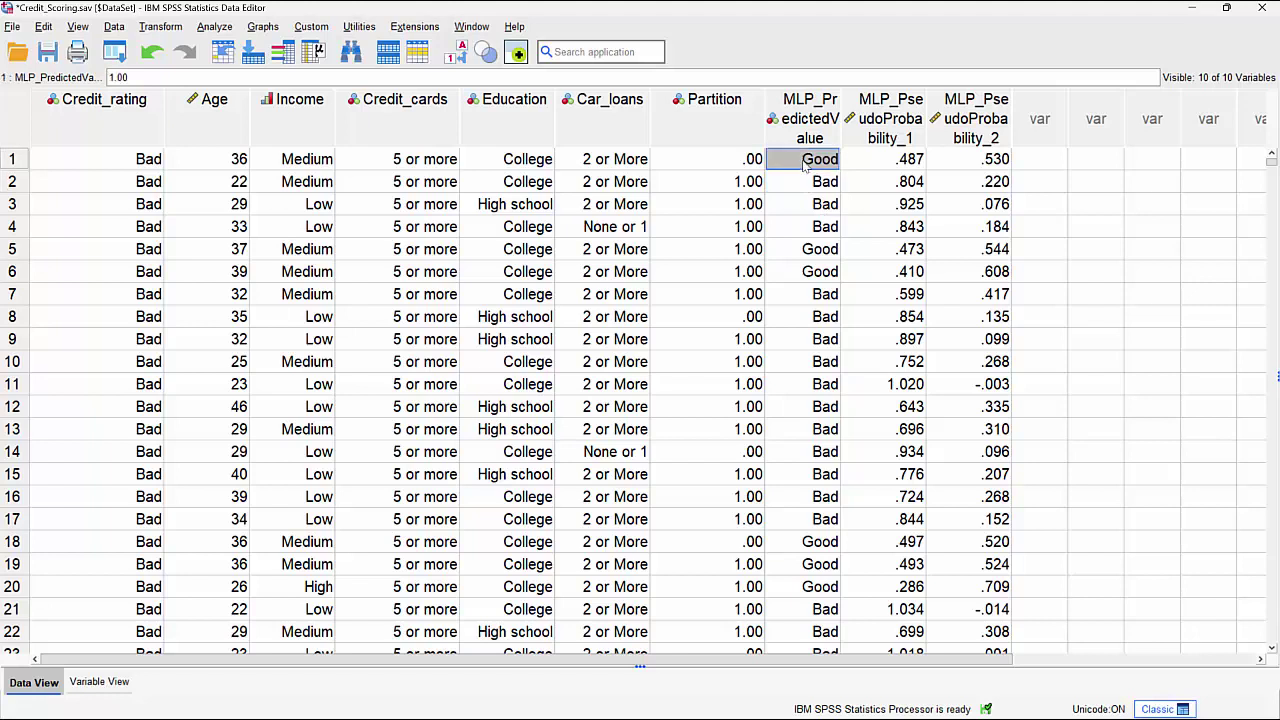
left_click(897, 162)
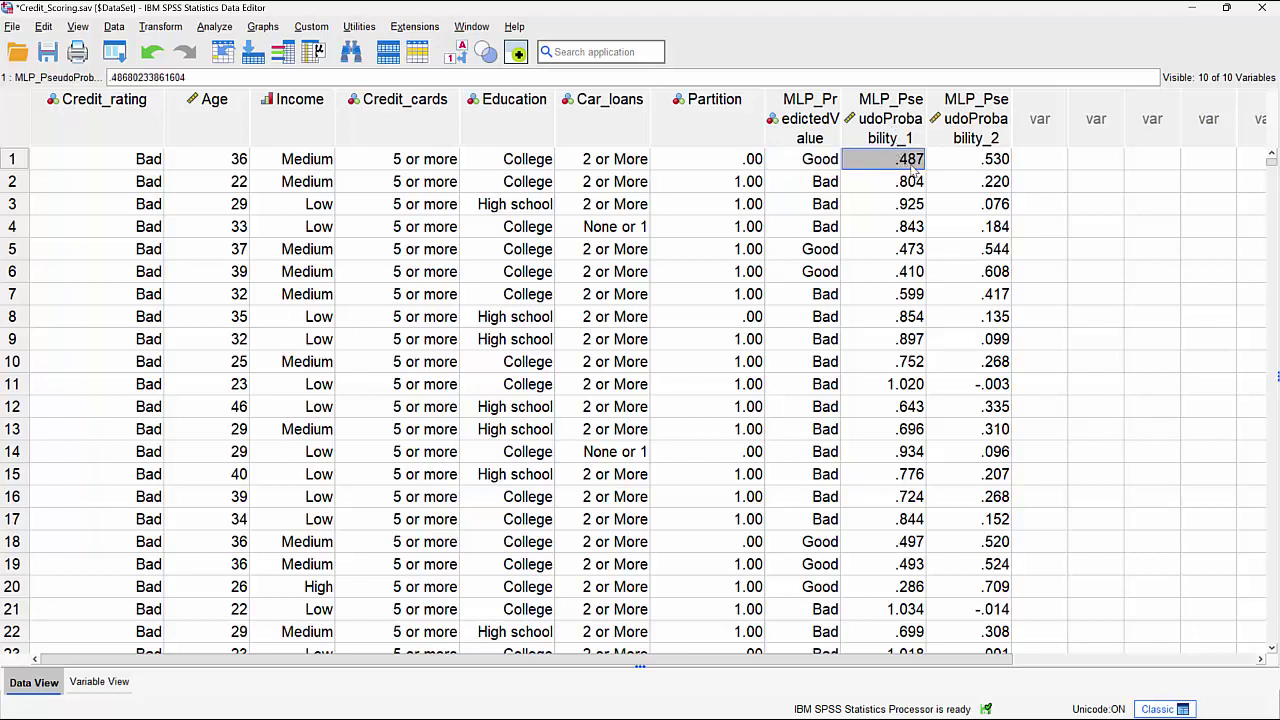
left_click(985, 164)
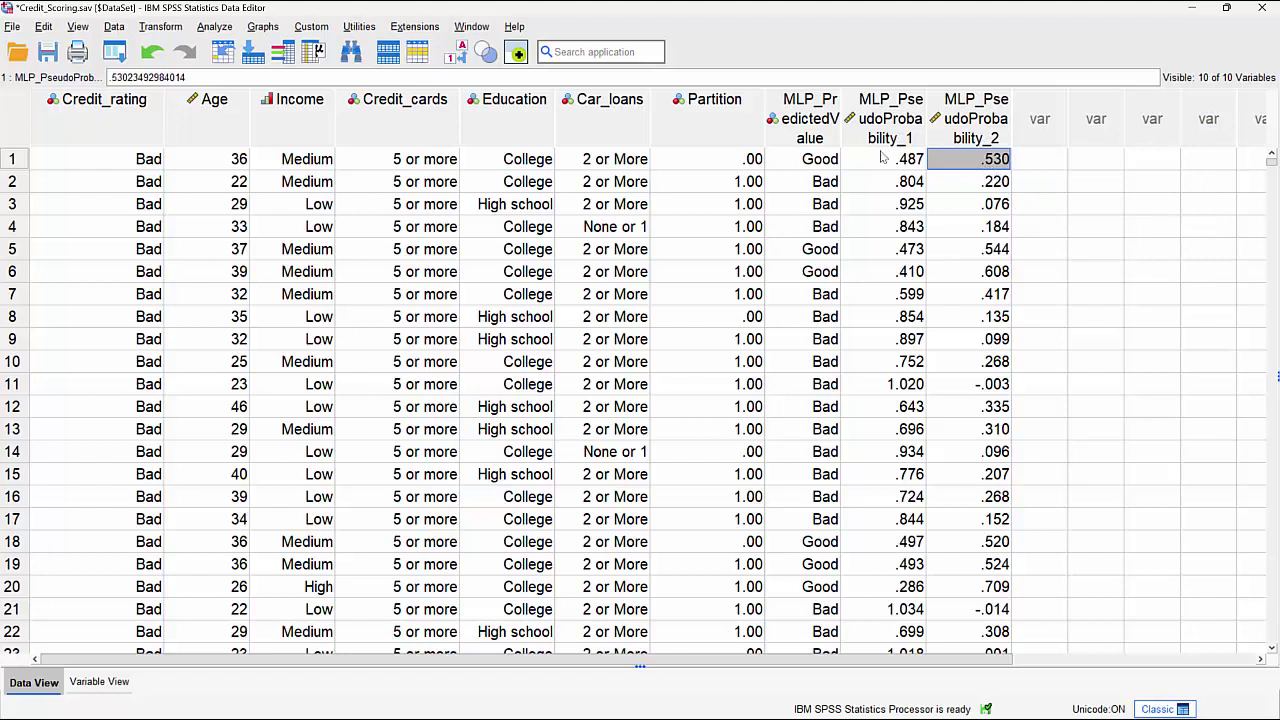
left_click(820, 168)
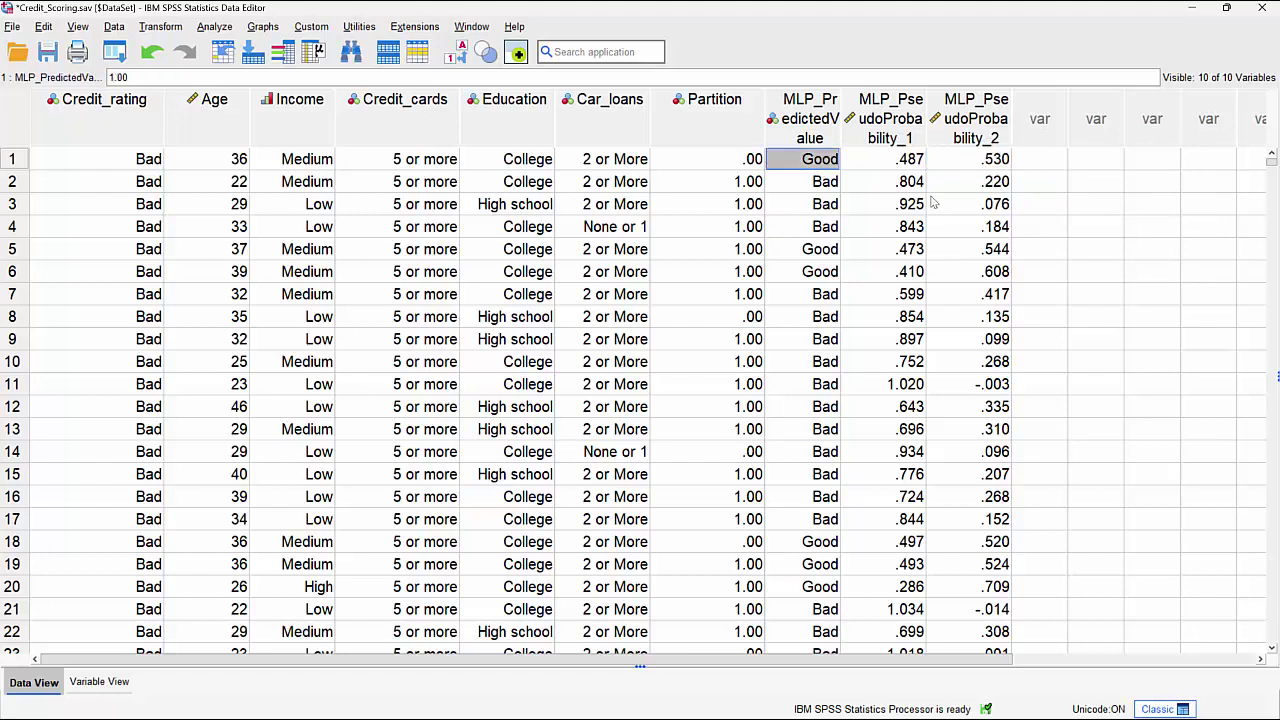
left_click(912, 186)
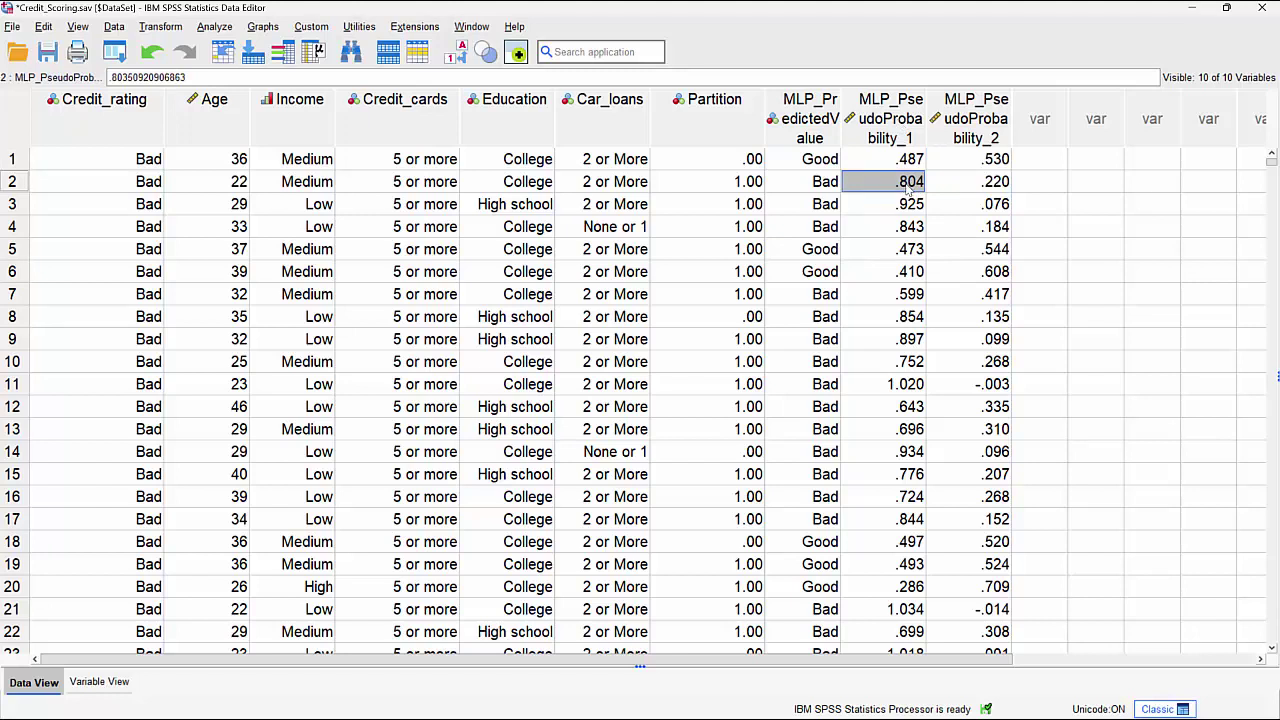
left_click(815, 189)
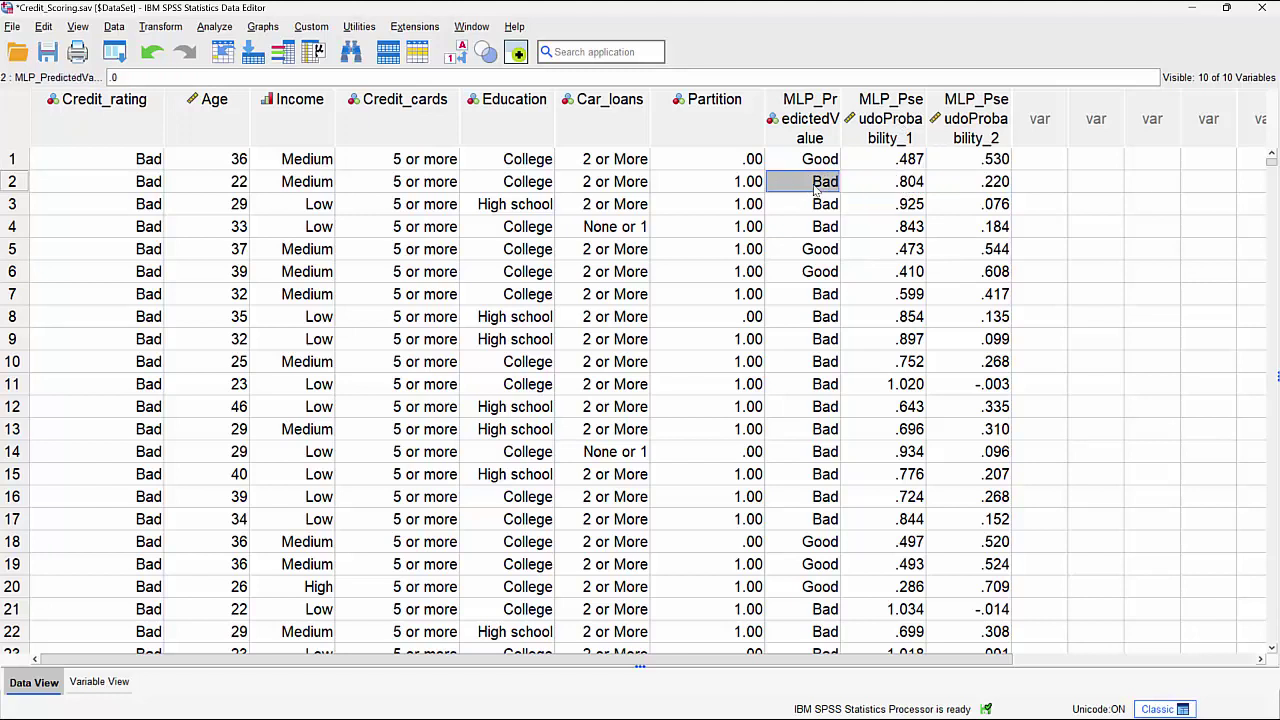
left_click(889, 213)
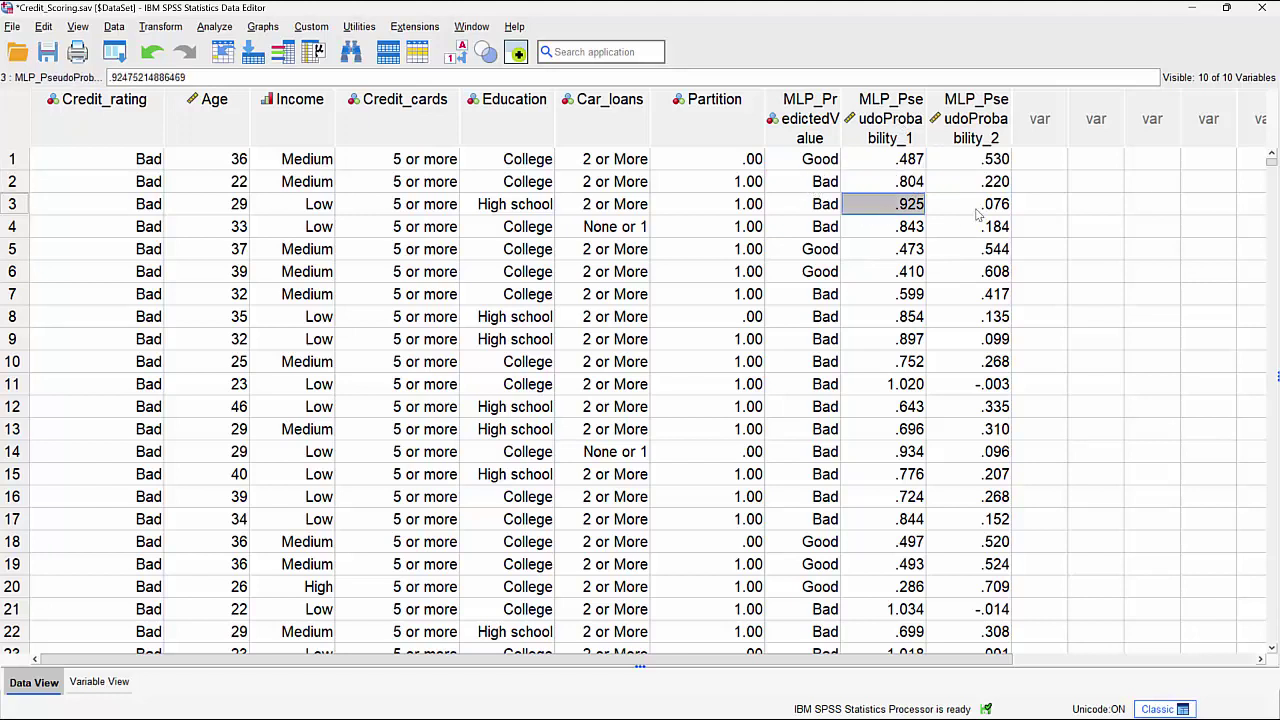
left_click(979, 213)
left_click(903, 245)
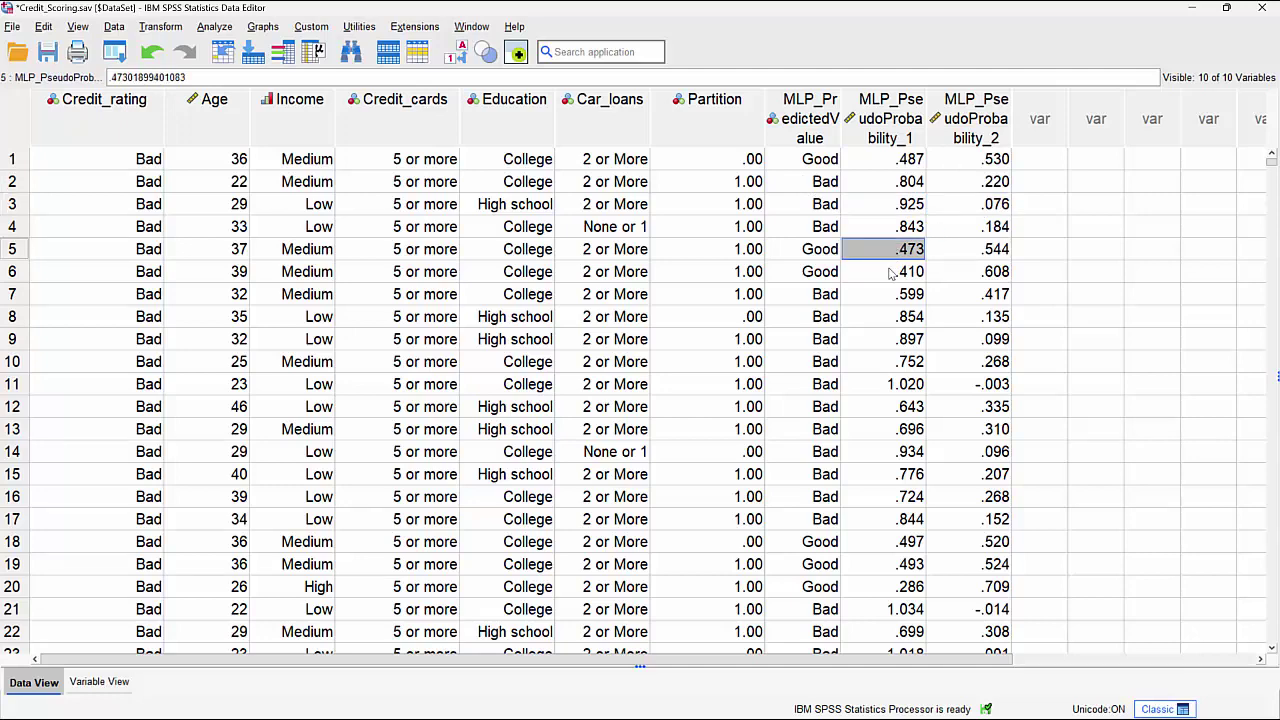
left_click(885, 141)
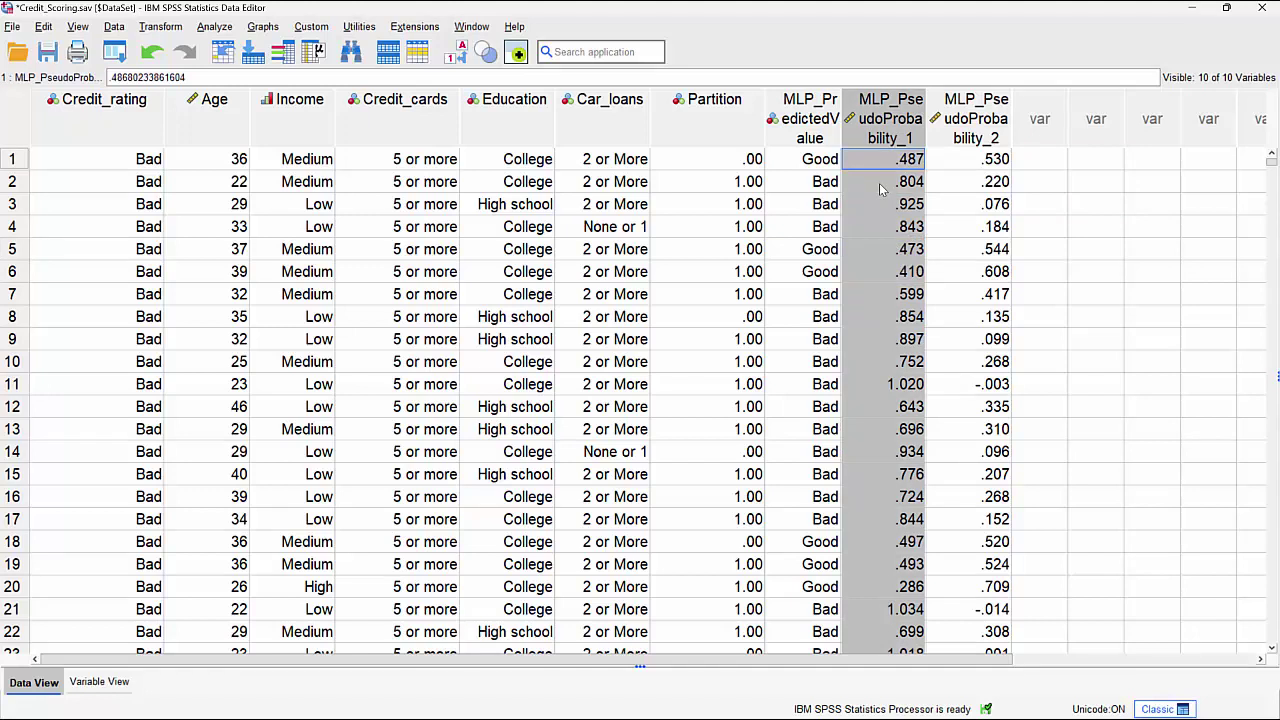
mouse_move(898, 137)
- Try setting up an export of the synaptic weight estimates to an XML file with saving of predictions turned off, and cancel the analysis
left_click(114, 51)
left_click(130, 80)
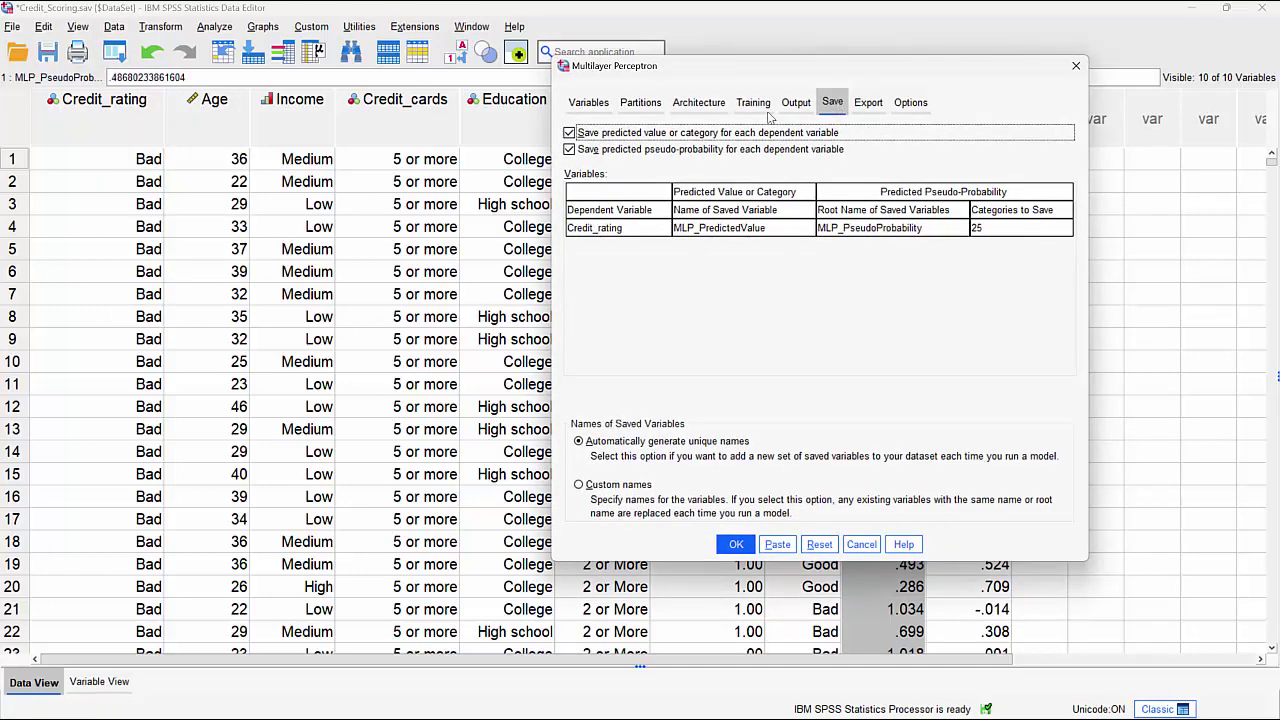
left_click(570, 133)
left_click(716, 148)
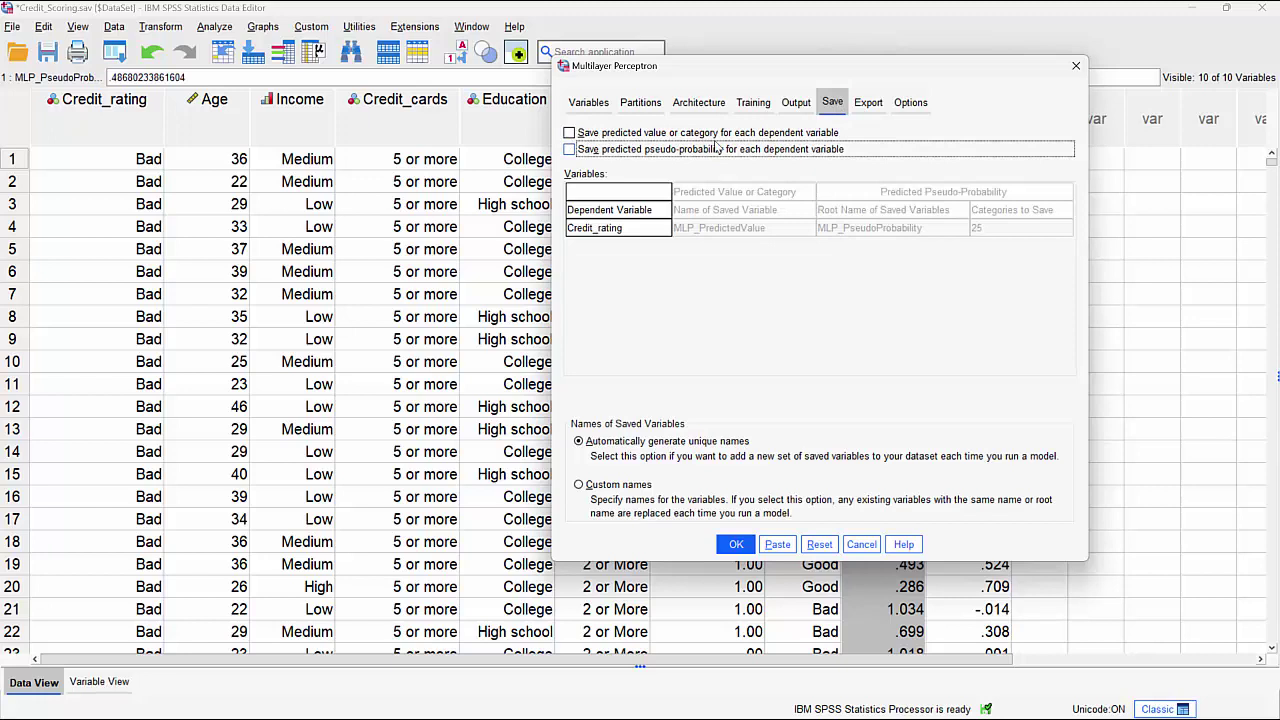
left_click(868, 102)
left_click(613, 136)
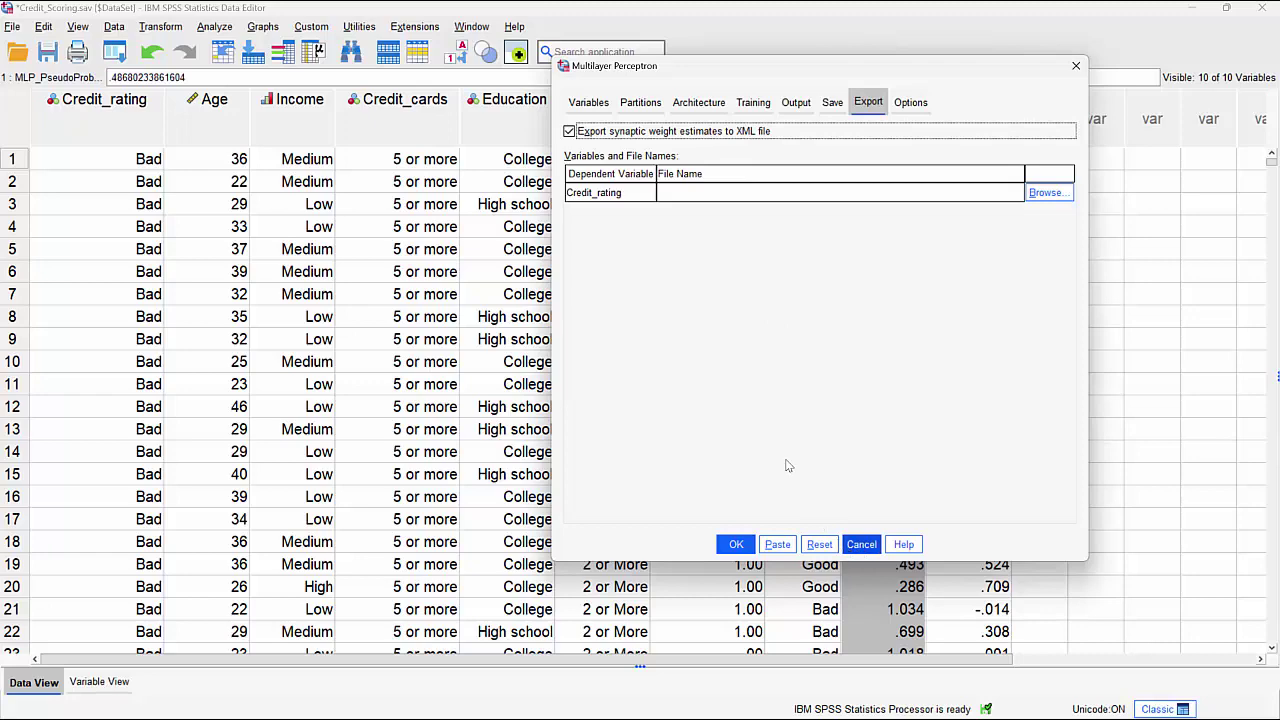
left_click(686, 193)
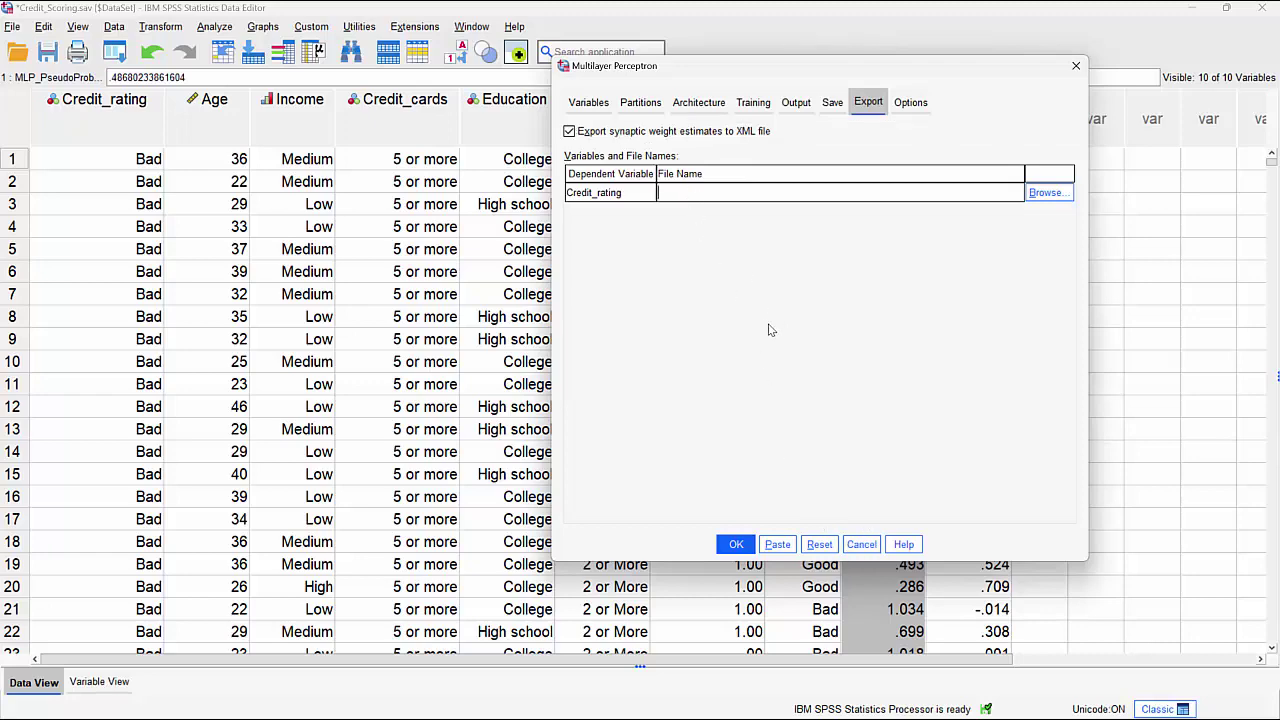
left_click(863, 547)
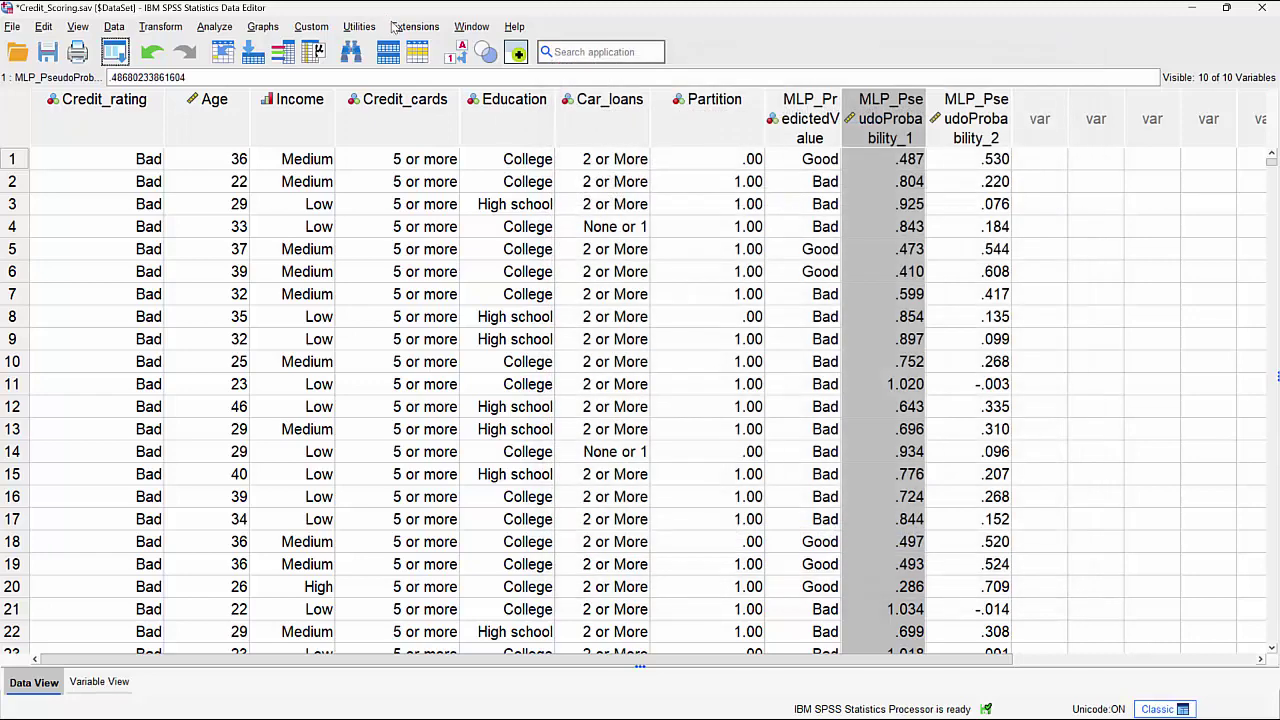
left_click(362, 33)
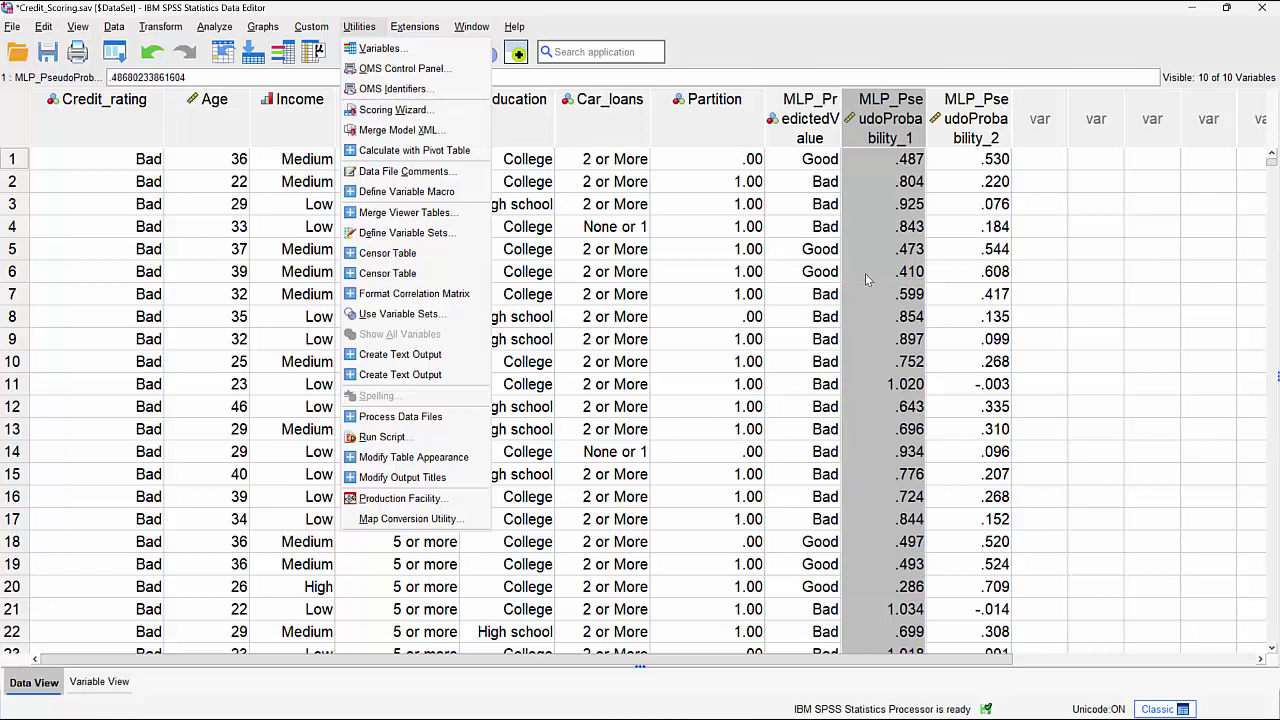
left_click(820, 256)
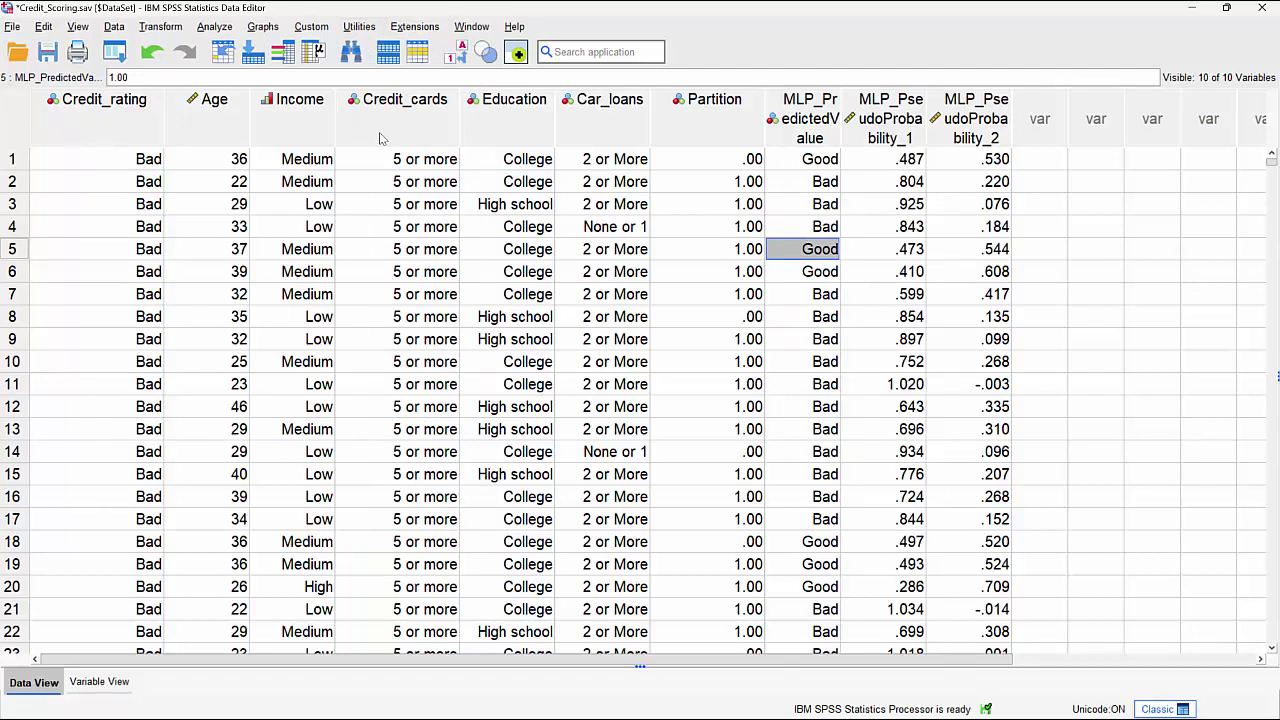
mouse_move(355, 131)
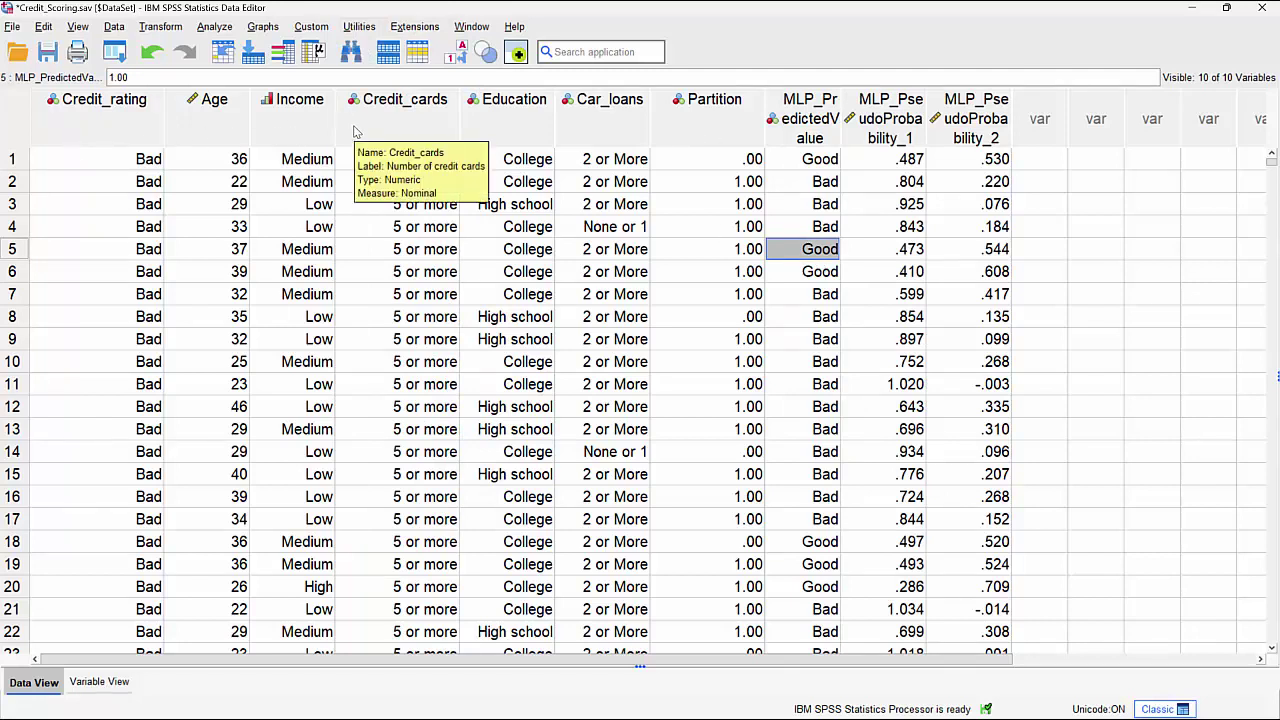